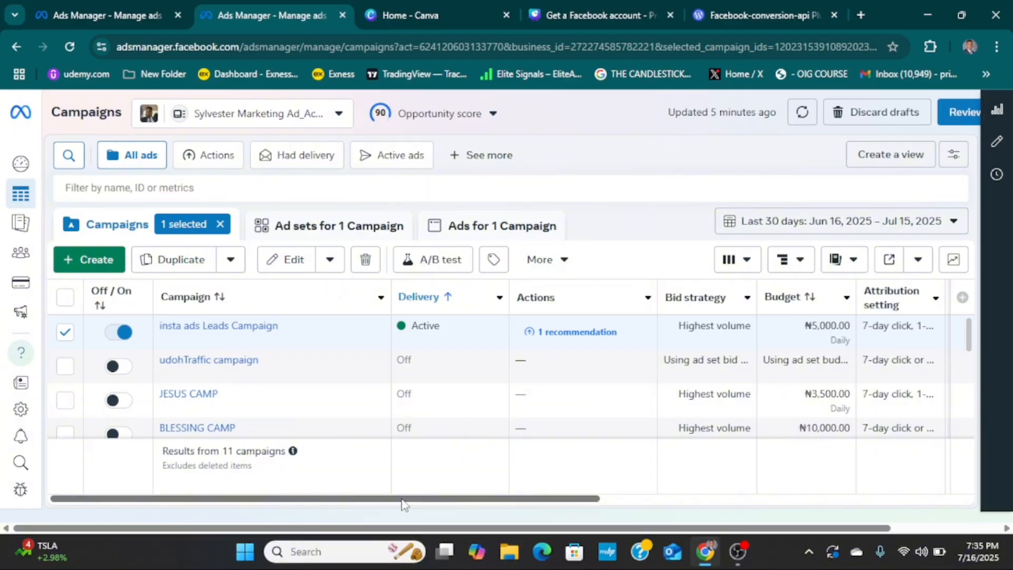
left_click_drag(400, 498, 793, 452)
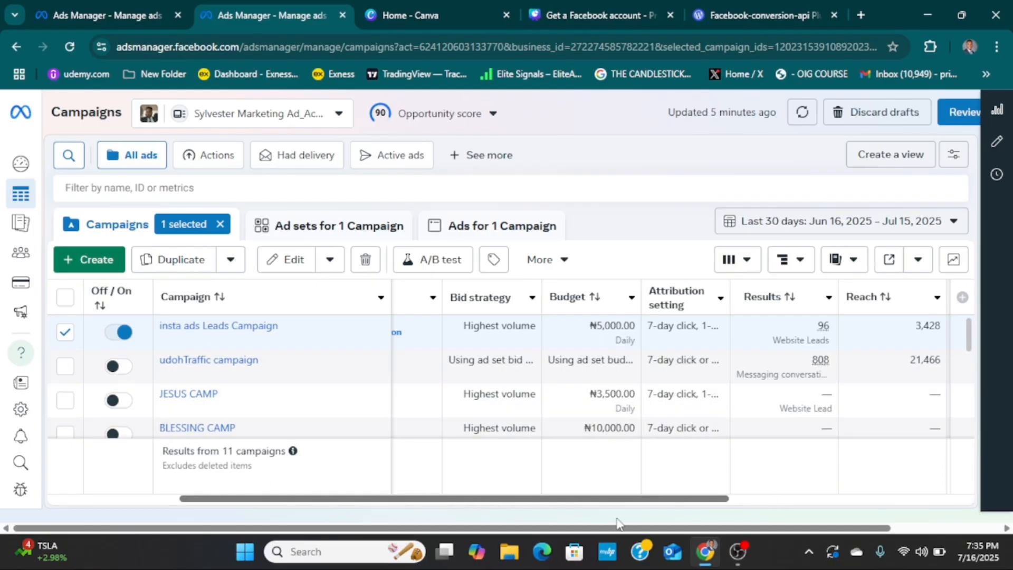
left_click_drag(549, 499, 244, 491)
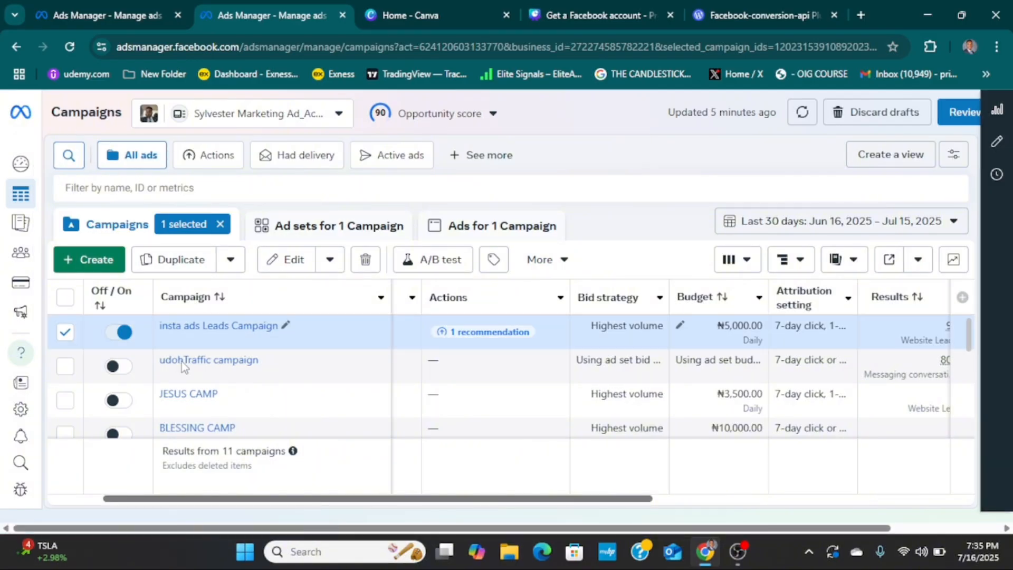
mouse_move(163, 343)
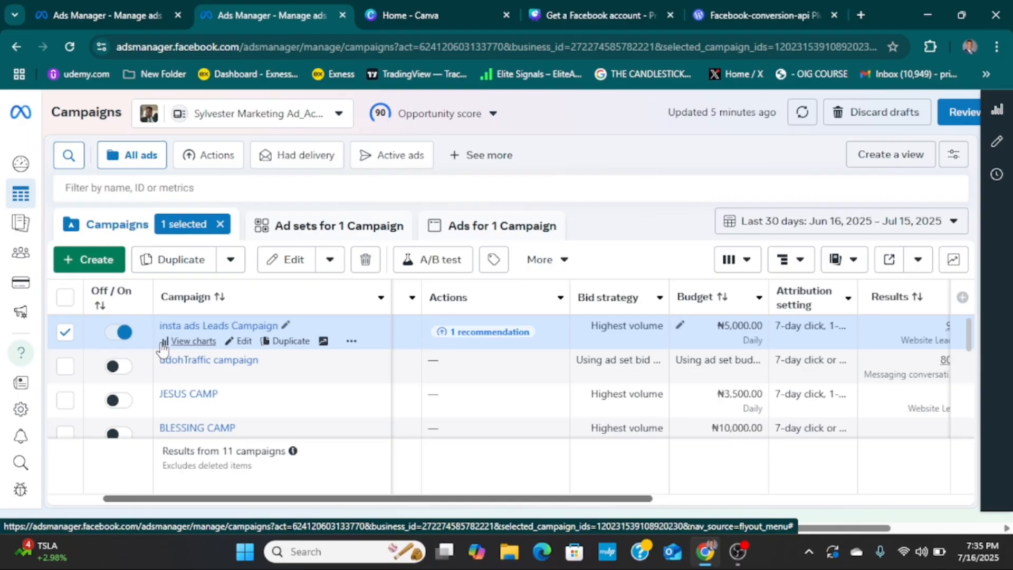
Create a new campaign with the Auction buying type and the Leads objective.
left_click(85, 267)
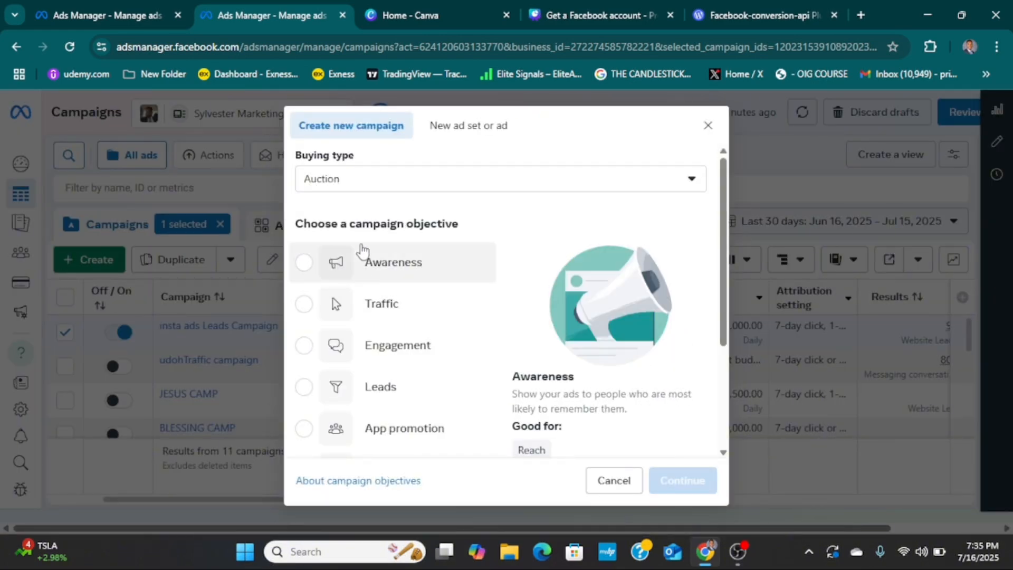
scroll(369, 296, "down", 2)
scroll(367, 263, "up", 2)
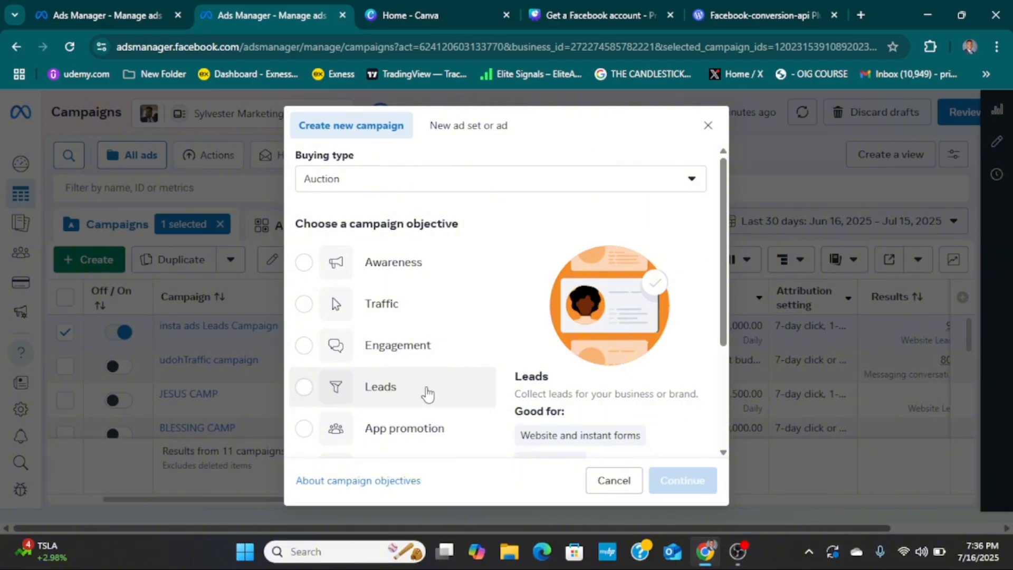
left_click(305, 388)
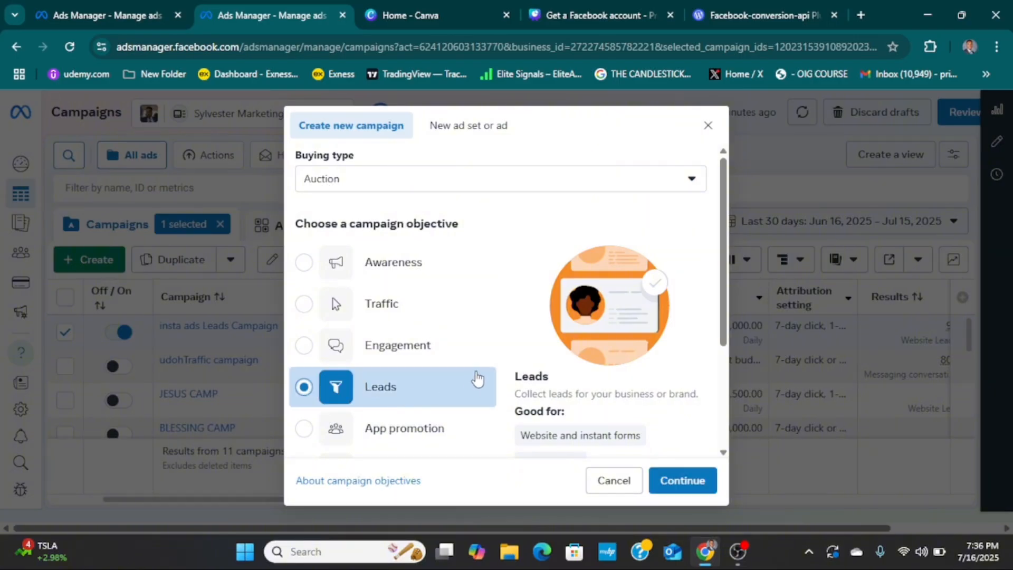
scroll(477, 378, "down", 3)
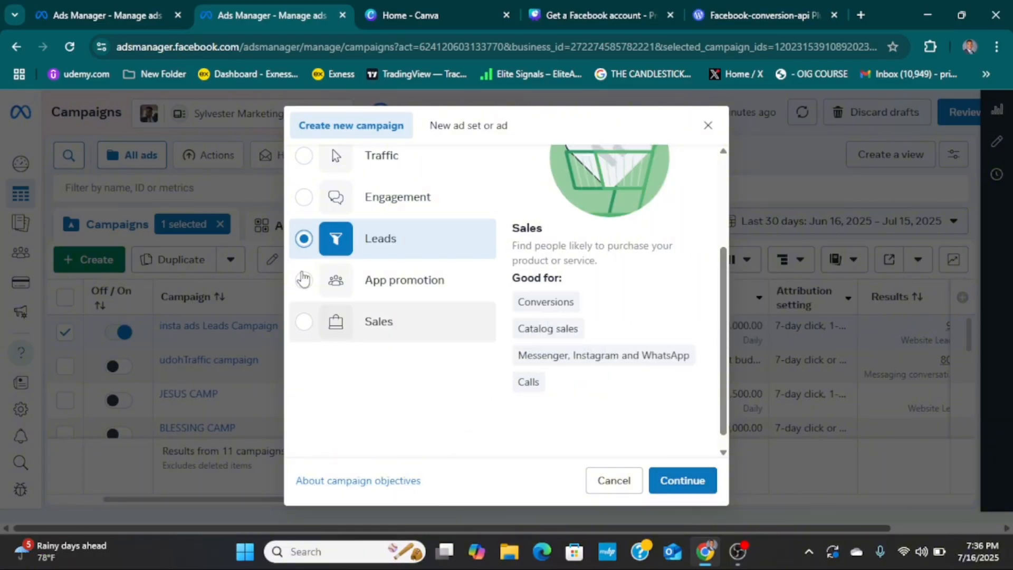
left_click(682, 489)
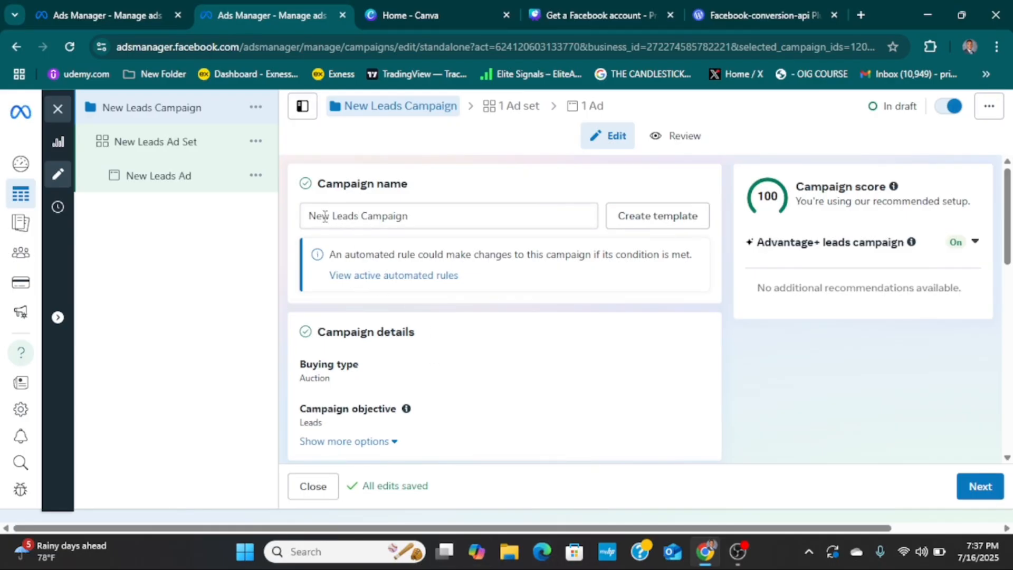
Rename the campaign as "Digit Campaign".
left_click_drag(359, 219, 308, 221)
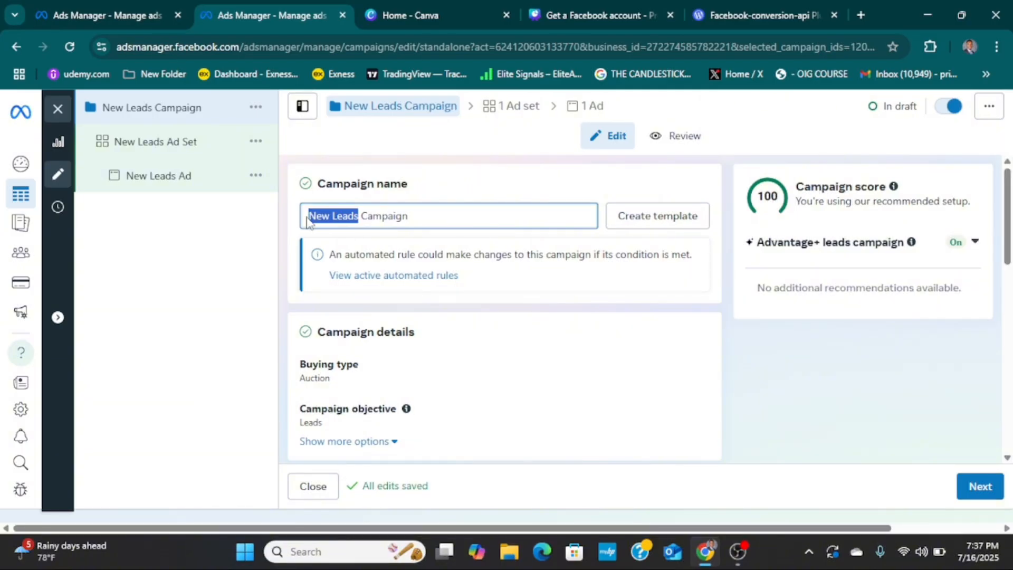
key("BackSpace")
type("Digit")
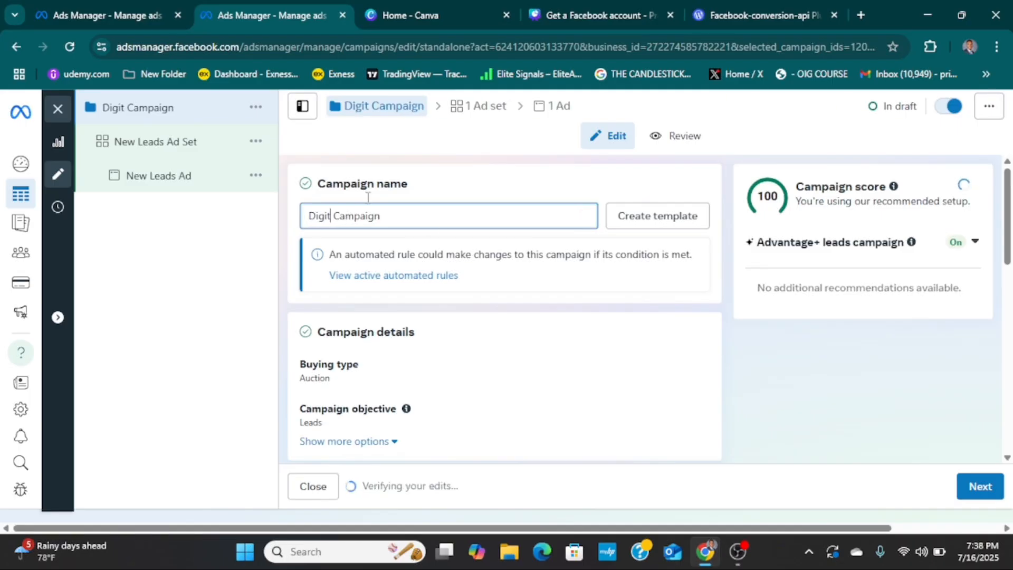
Set the campaign's daily budget to ₦9,000.
scroll(461, 364, "down", 3)
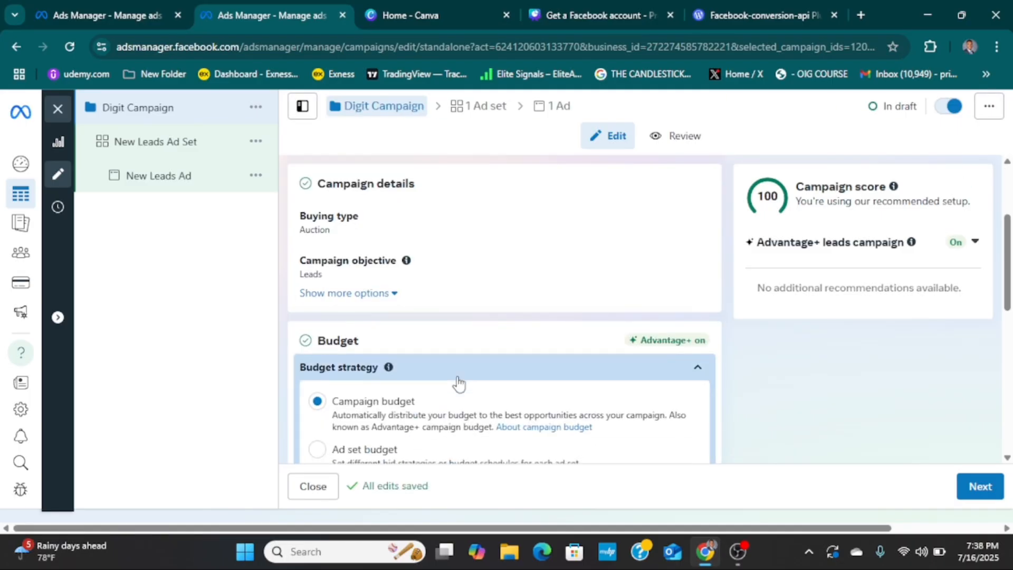
scroll(402, 423, "up", 2)
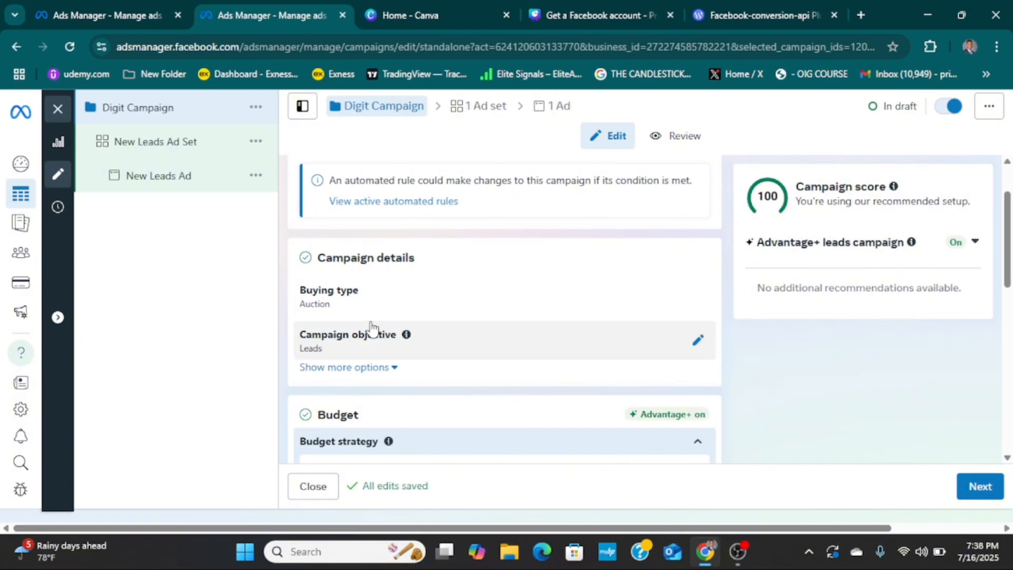
scroll(372, 328, "down", 3)
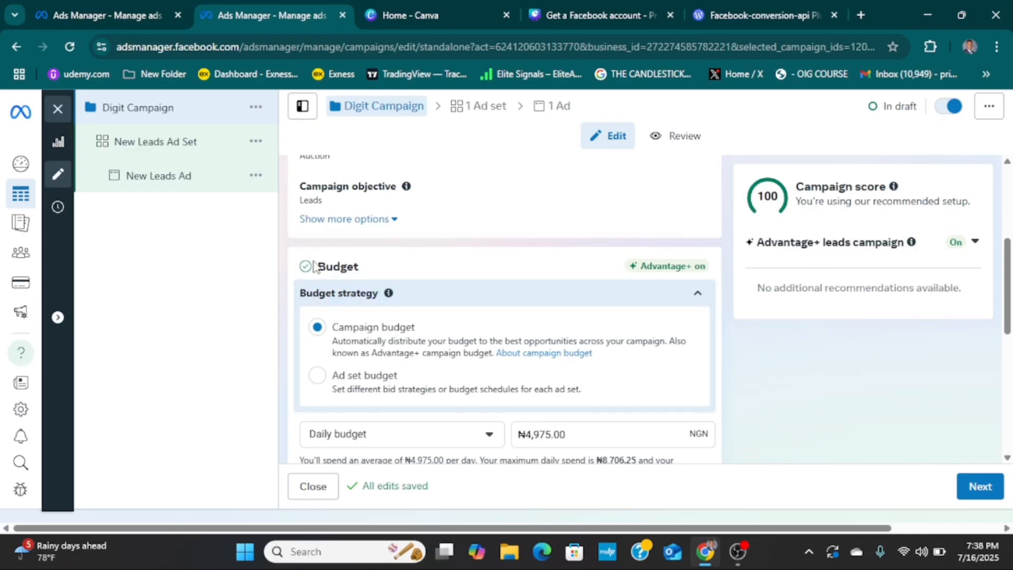
left_click_drag(318, 268, 364, 267)
scroll(565, 372, "down", 3)
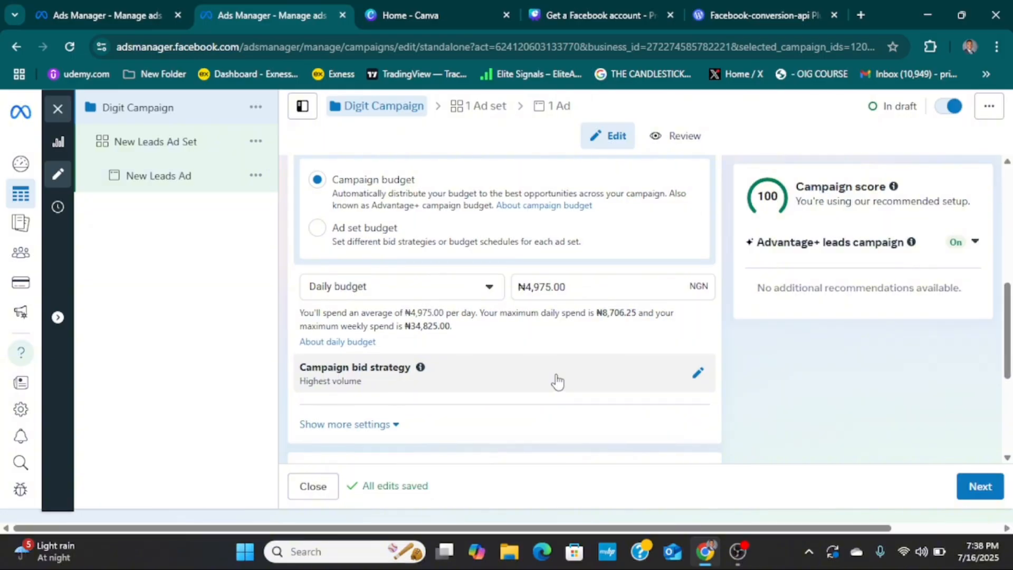
scroll(502, 384, "up", 1)
left_click(587, 357)
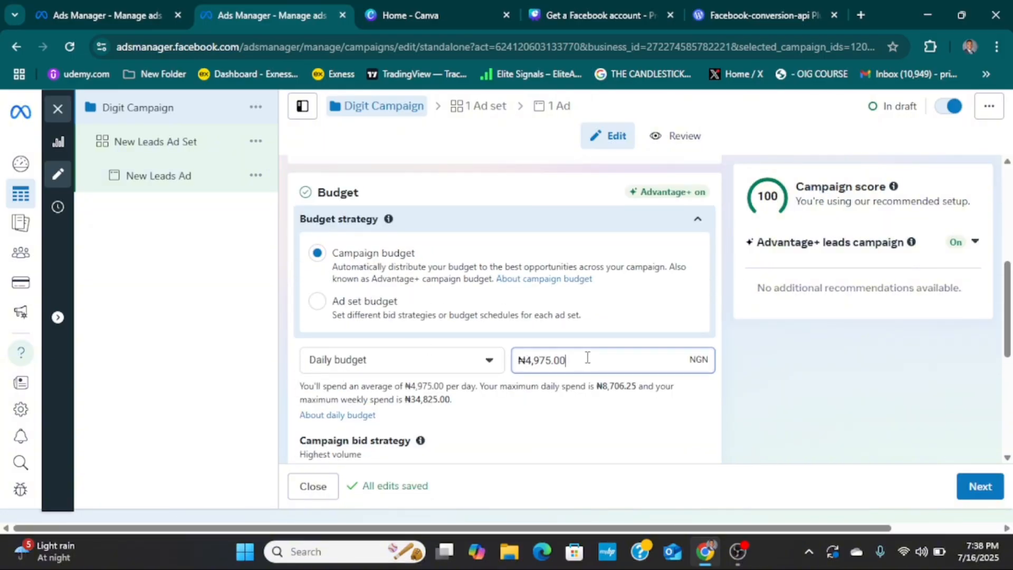
left_click_drag(588, 358, 526, 360)
type("5000")
left_click(502, 420)
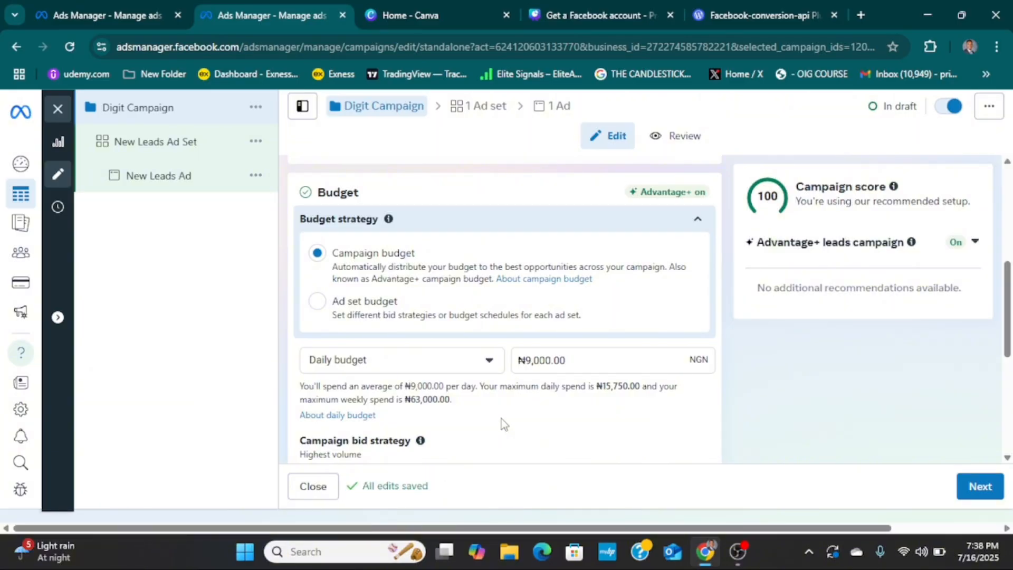
Expand the campaign bid strategy for review and continue to the ad set settings.
scroll(496, 443, "down", 3)
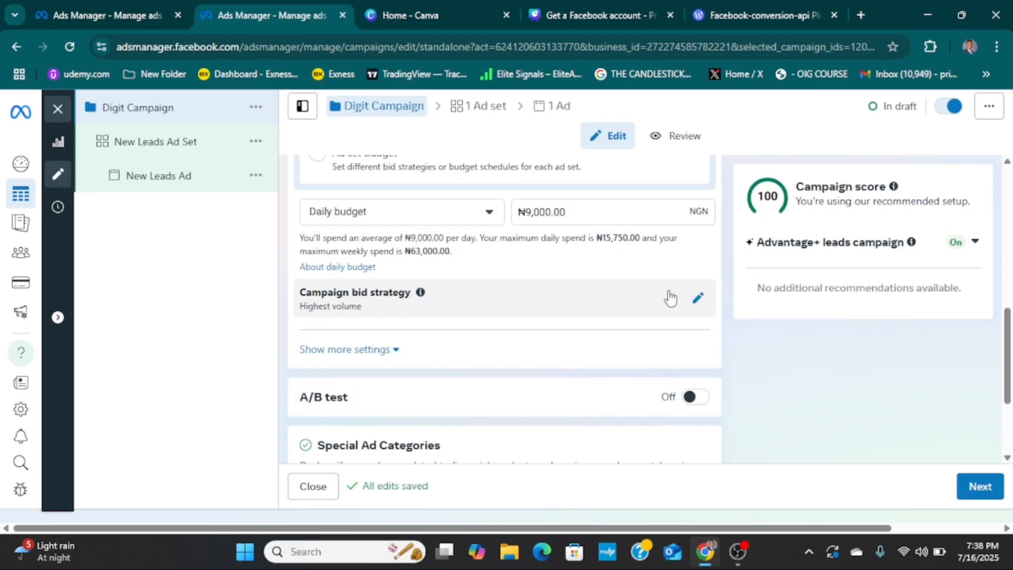
left_click(697, 298)
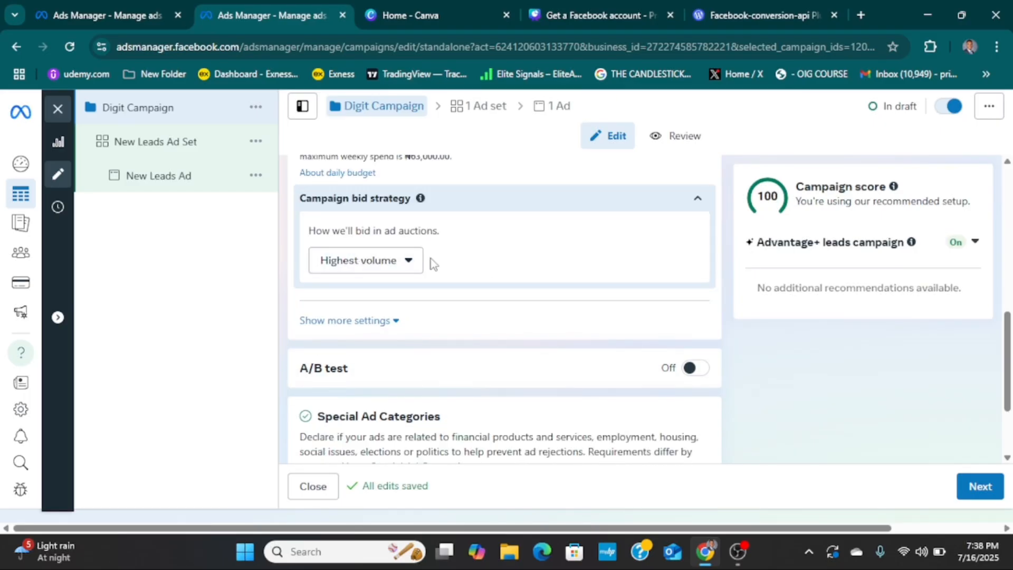
scroll(545, 401, "down", 1)
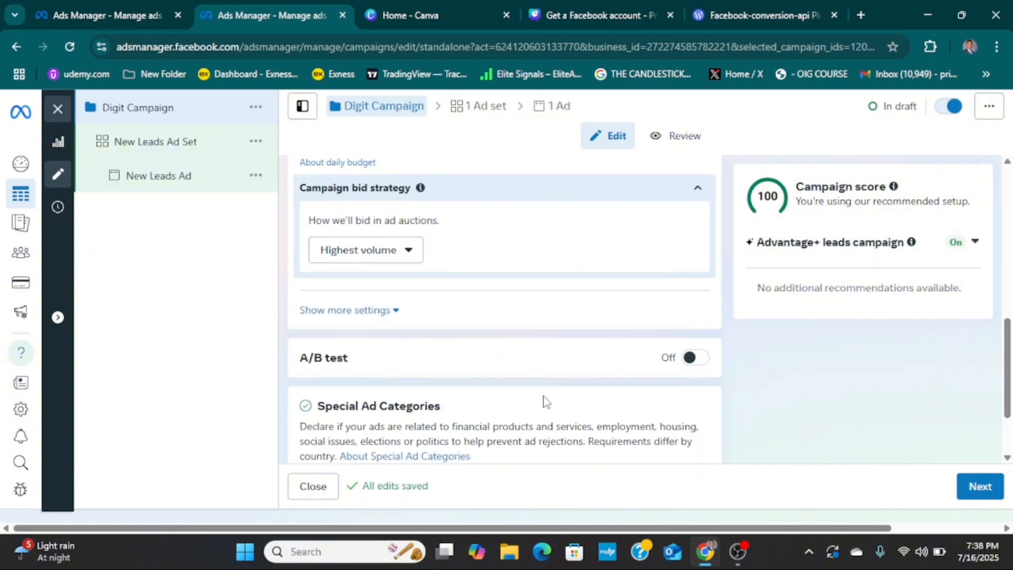
scroll(545, 401, "down", 3)
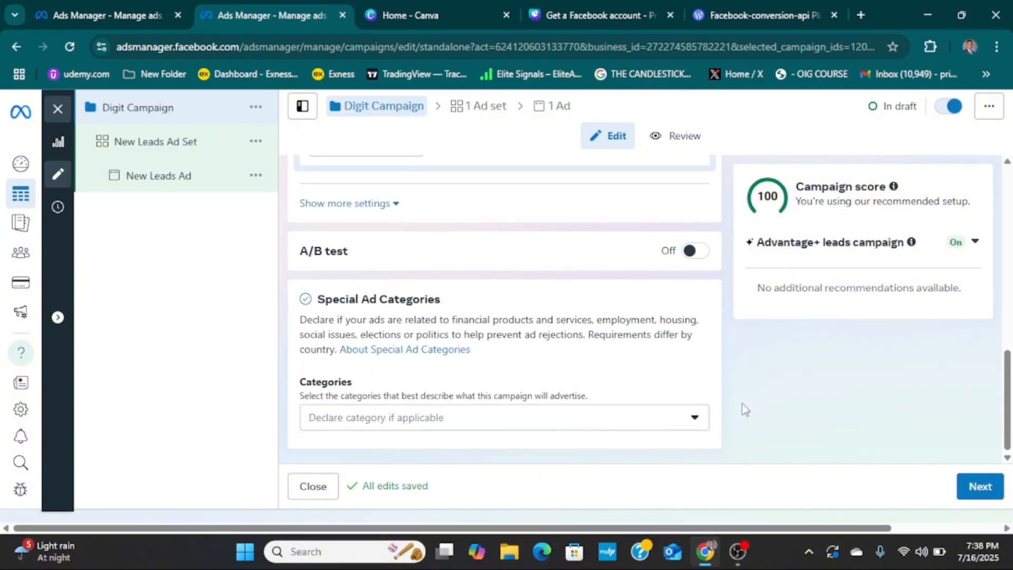
scroll(610, 446, "up", 10)
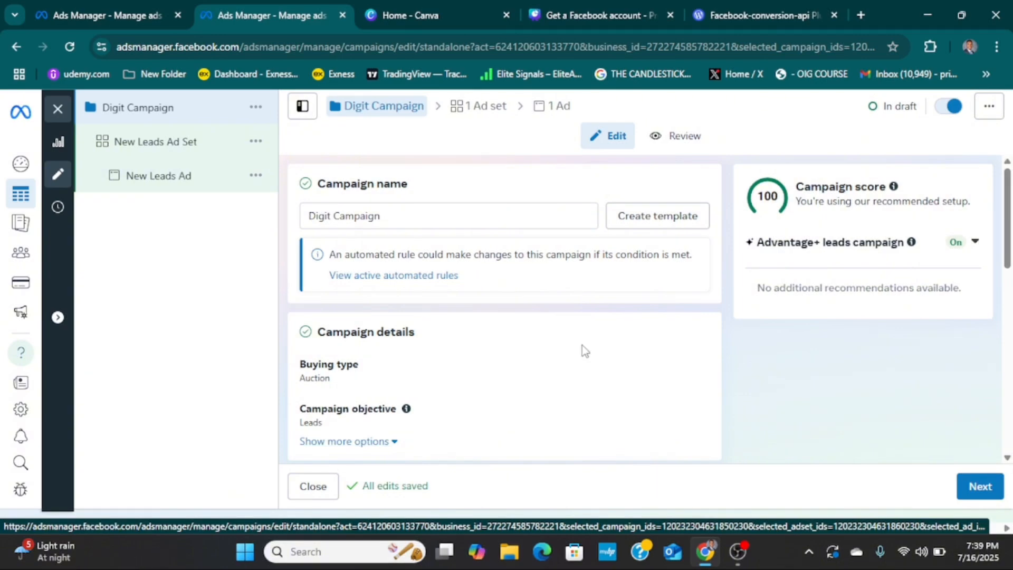
scroll(584, 359, "down", 8)
left_click(982, 487)
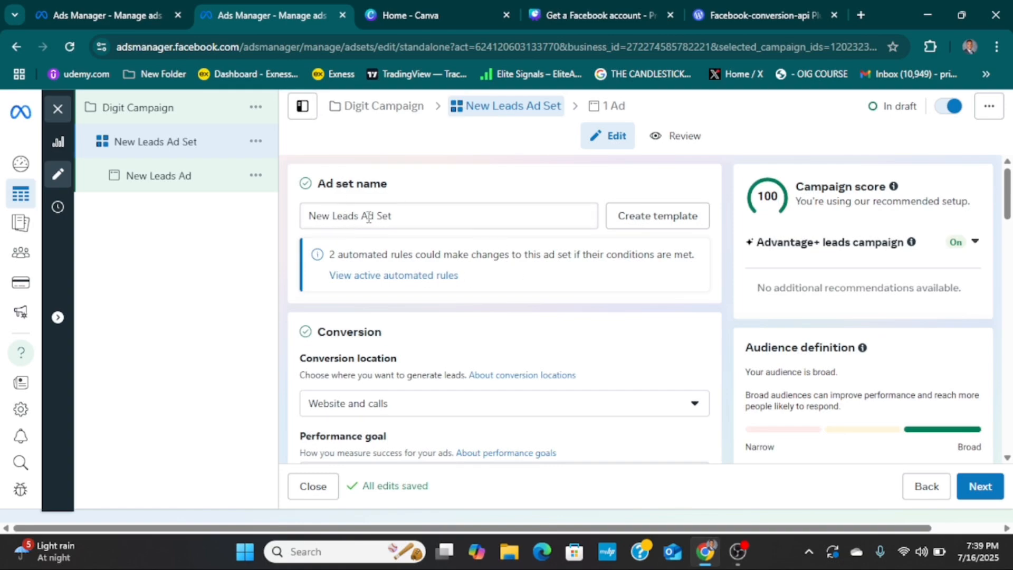
Rename the ad set as "Digit Ad Set".
left_click_drag(357, 215, 285, 225)
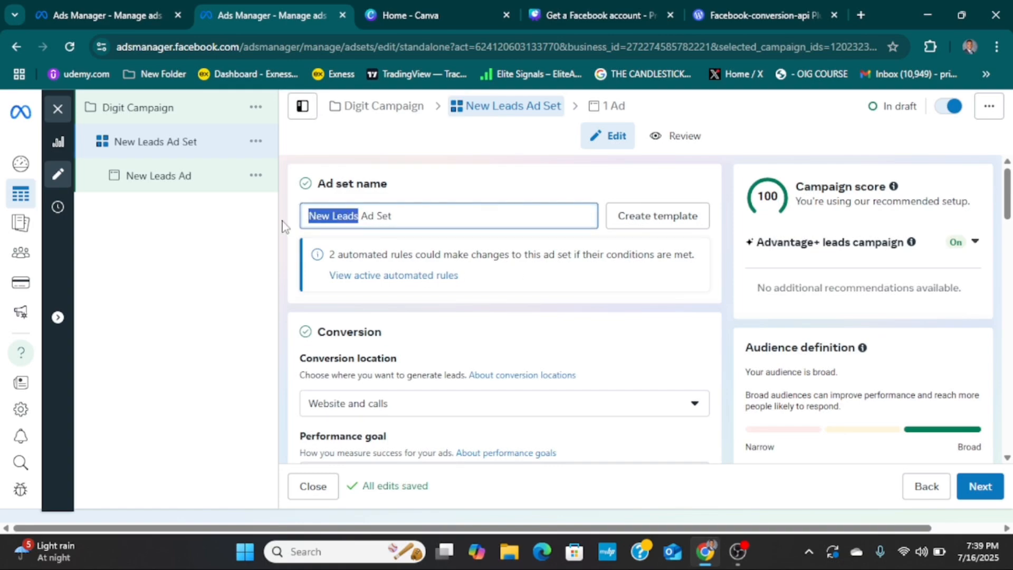
type("Dgit")
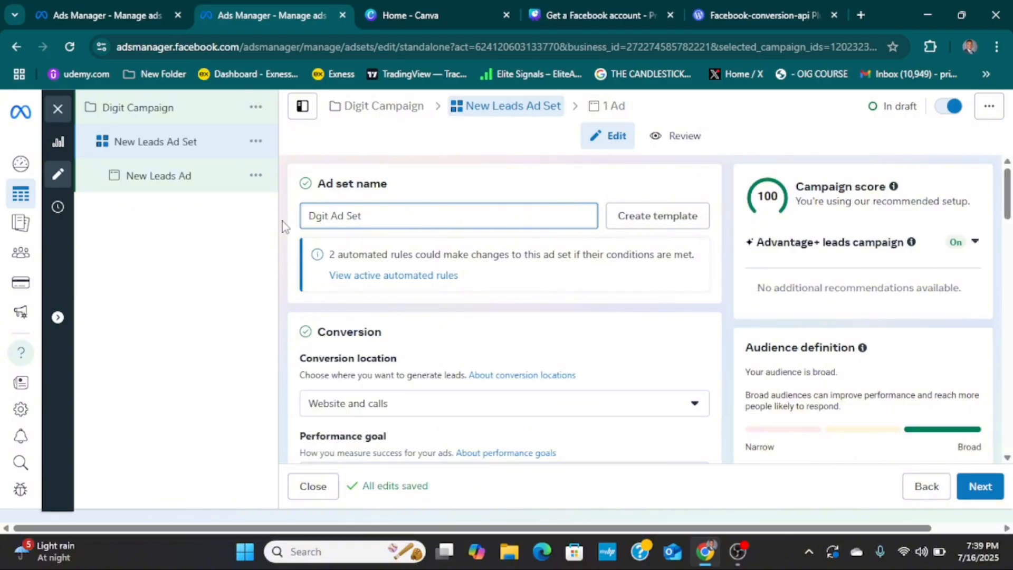
left_click(316, 216)
type("i")
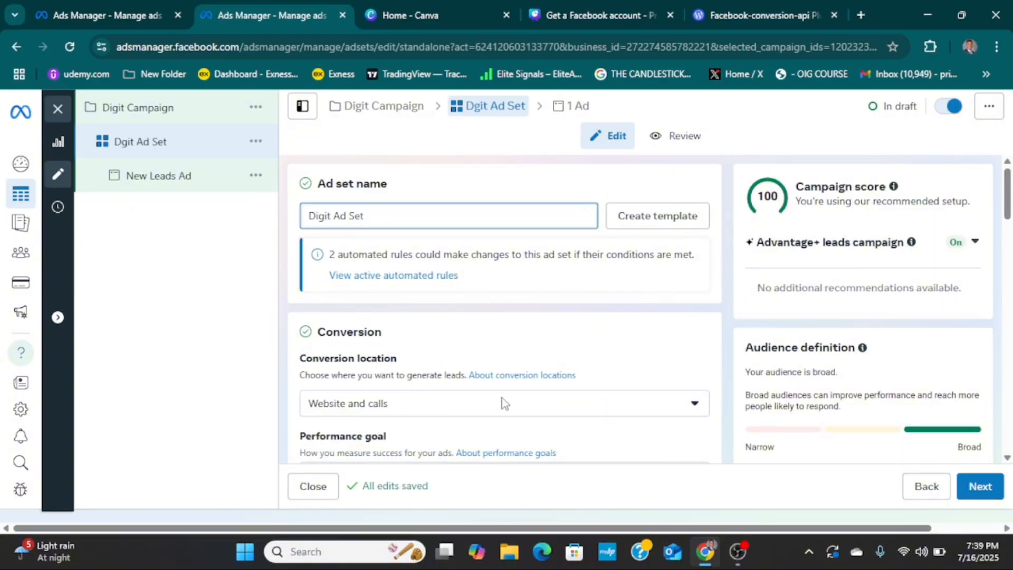
Set the ad set's conversion location to the single destination Website.
scroll(341, 305, "down", 1)
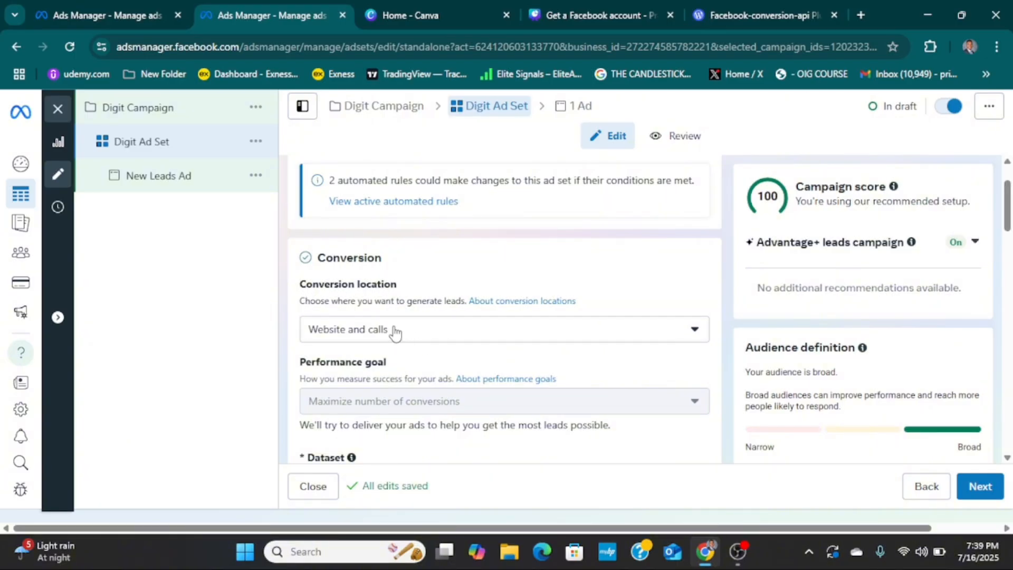
left_click(474, 334)
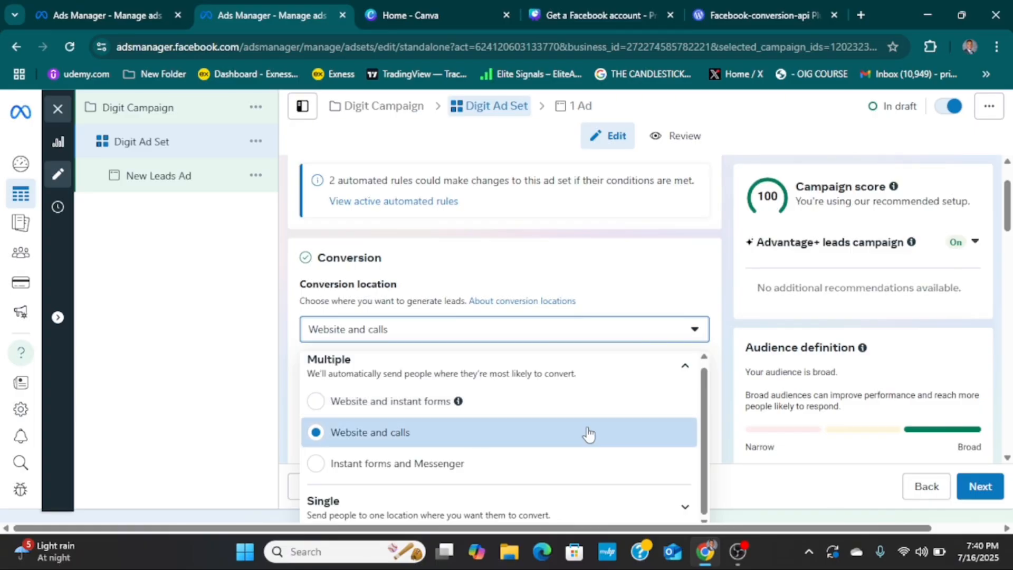
scroll(720, 392, "down", 3)
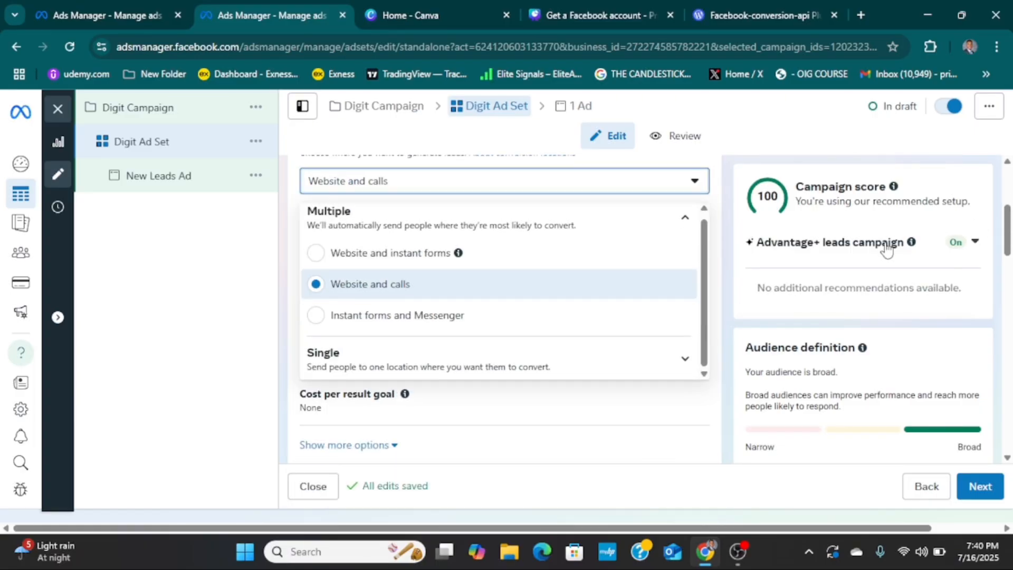
left_click(685, 361)
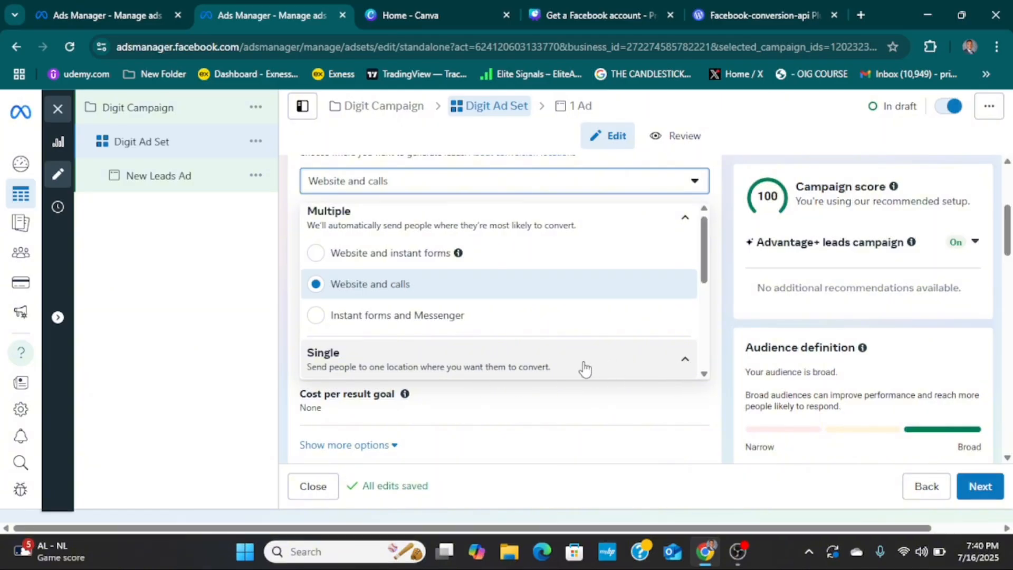
scroll(683, 359, "down", 5)
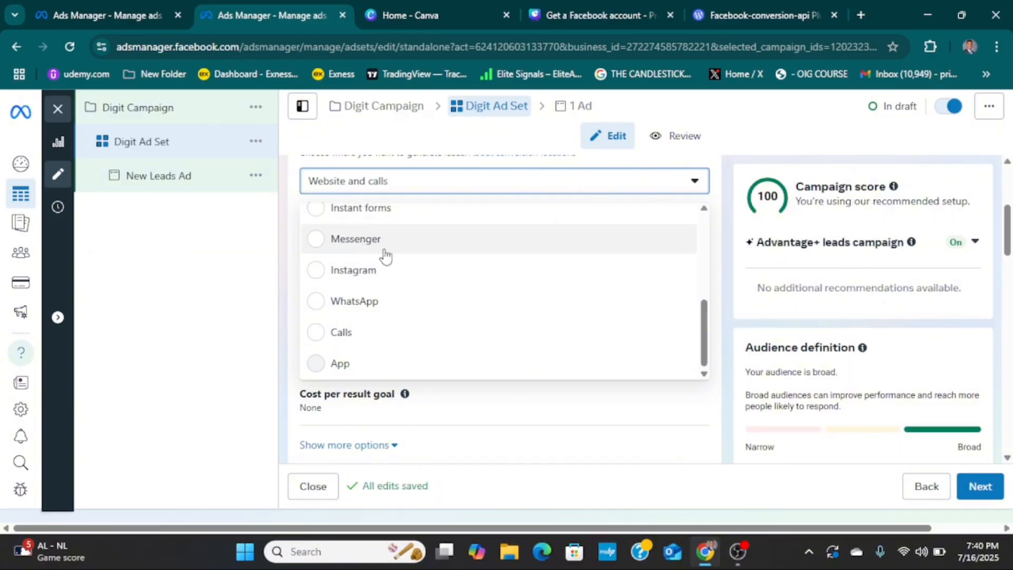
scroll(385, 255, "up", 2)
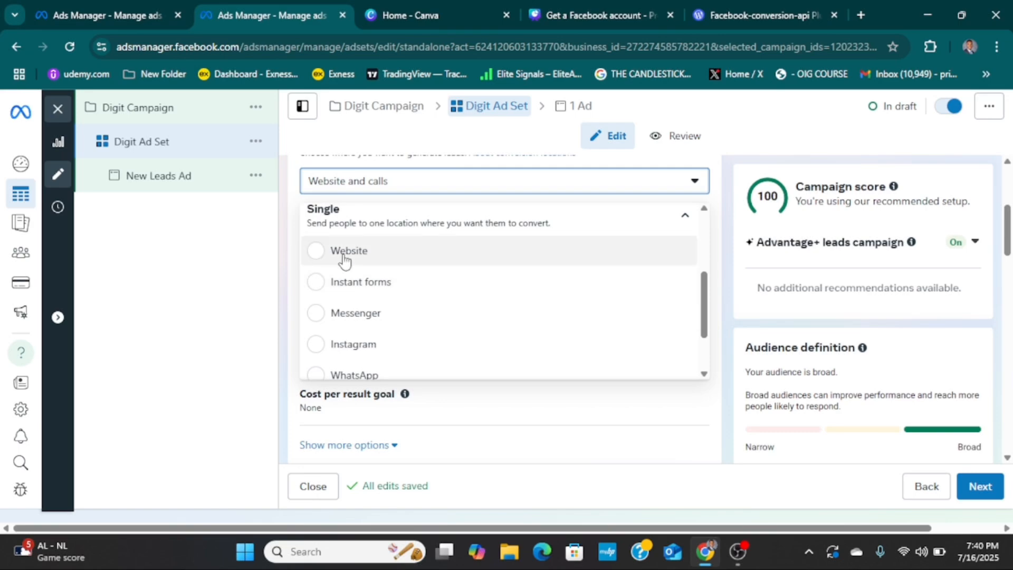
scroll(353, 272, "down", 1)
scroll(344, 346, "down", 1)
scroll(368, 346, "up", 5)
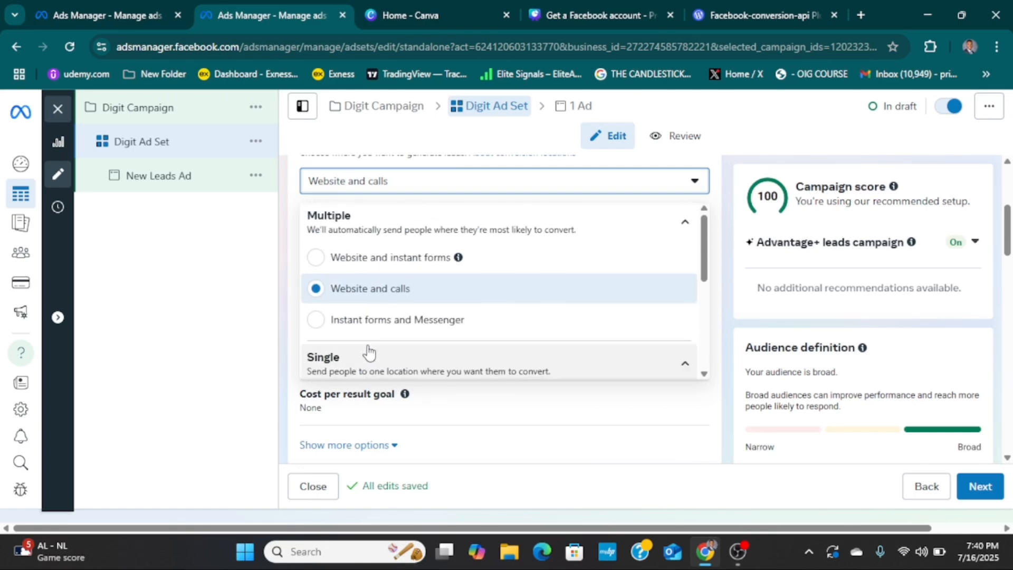
scroll(387, 354, "down", 3)
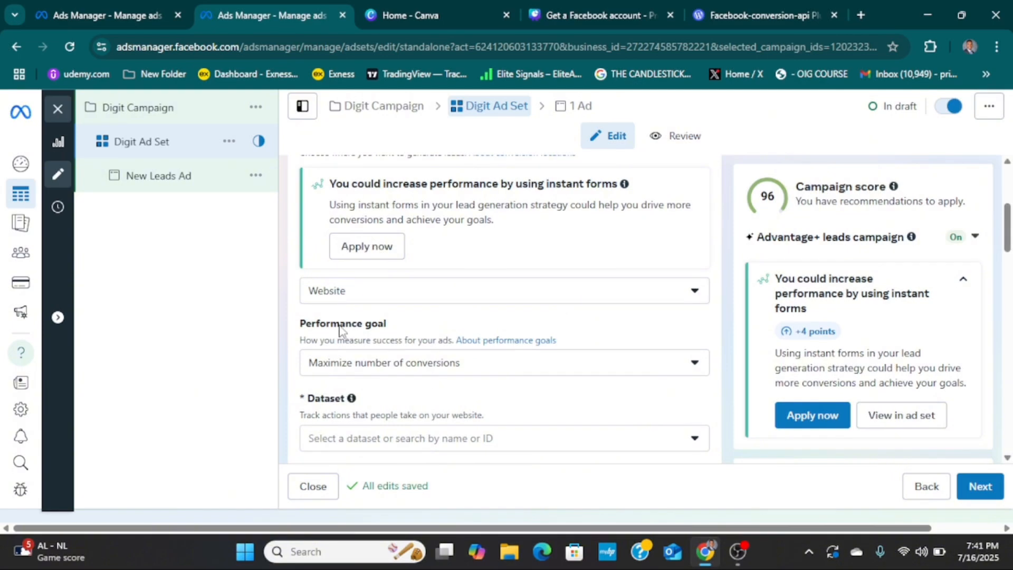
Set the ad set's performance goal to Maximize number of conversions.
left_click_drag(300, 326, 410, 338)
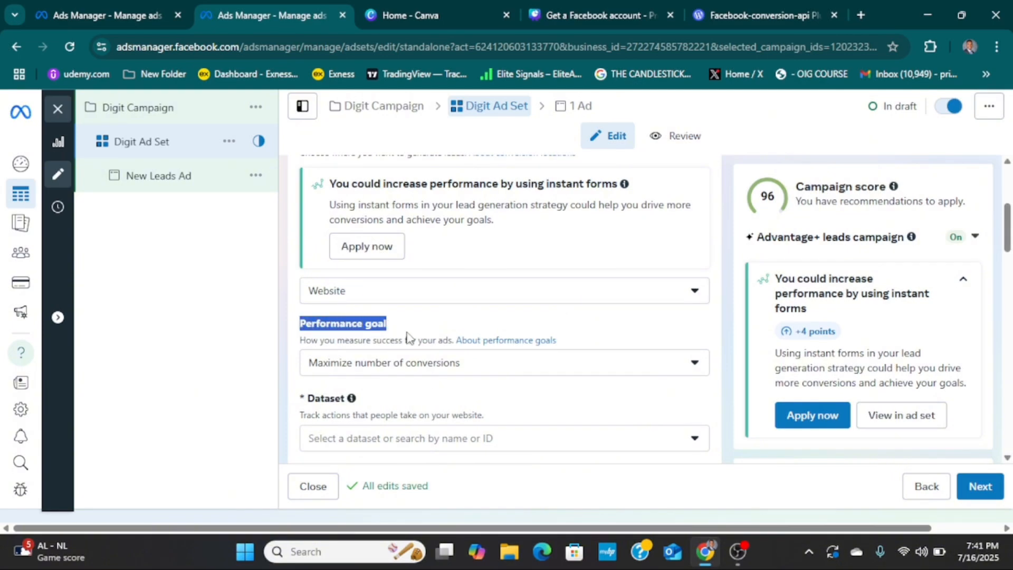
left_click(485, 366)
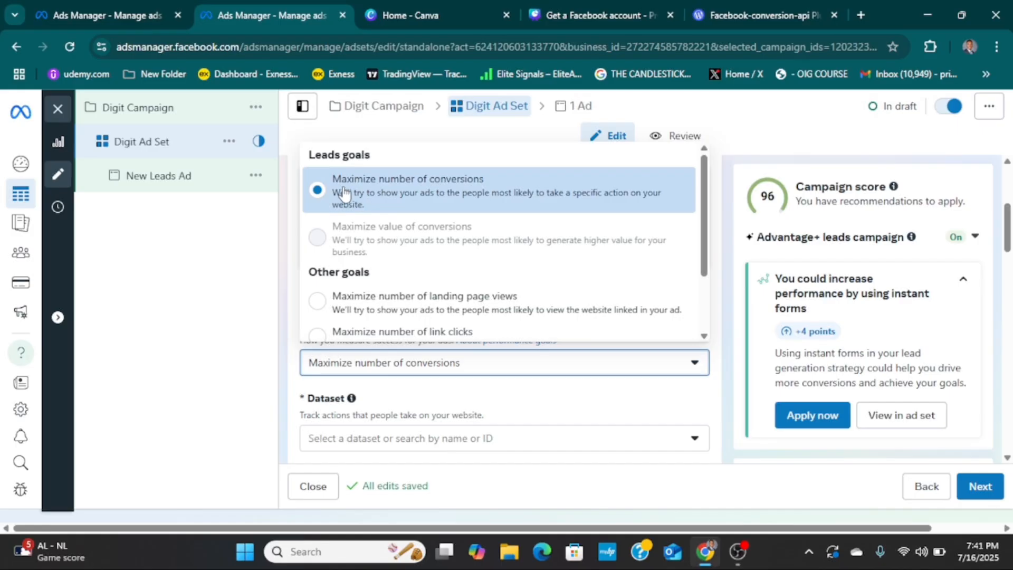
left_click(468, 197)
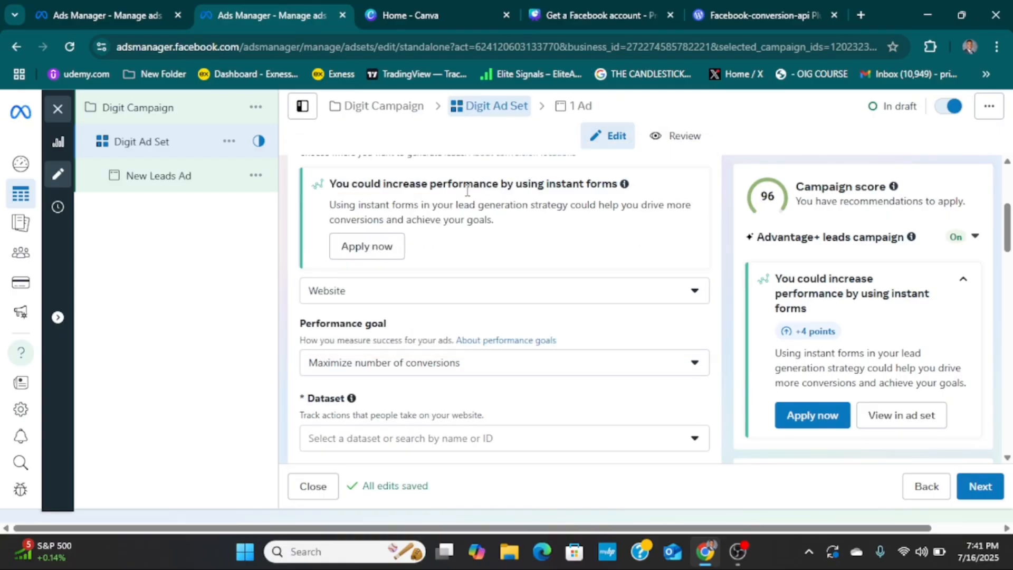
Review the single-destination options available for the ad set's conversion location.
scroll(487, 350, "down", 1)
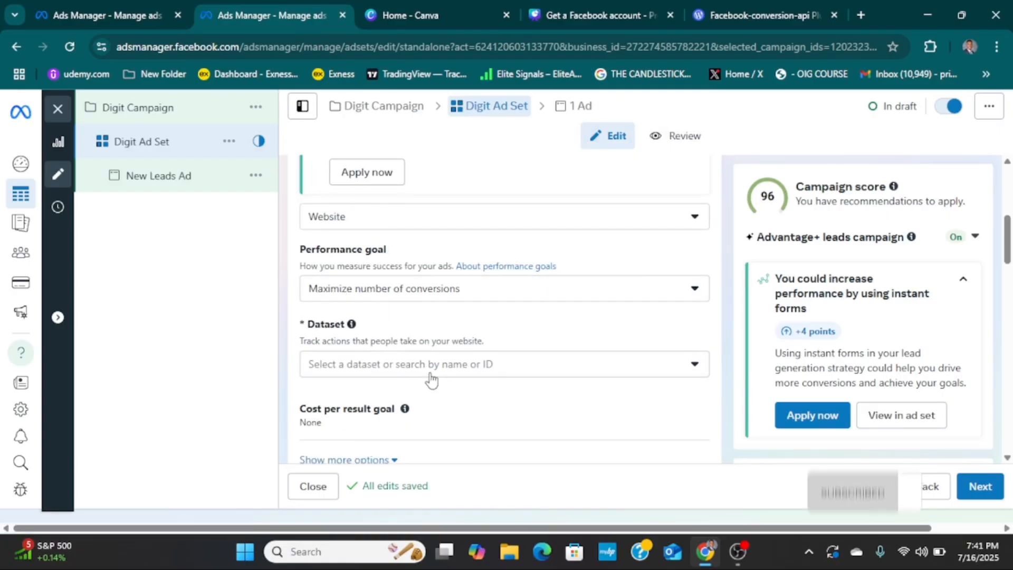
left_click_drag(307, 326, 348, 329)
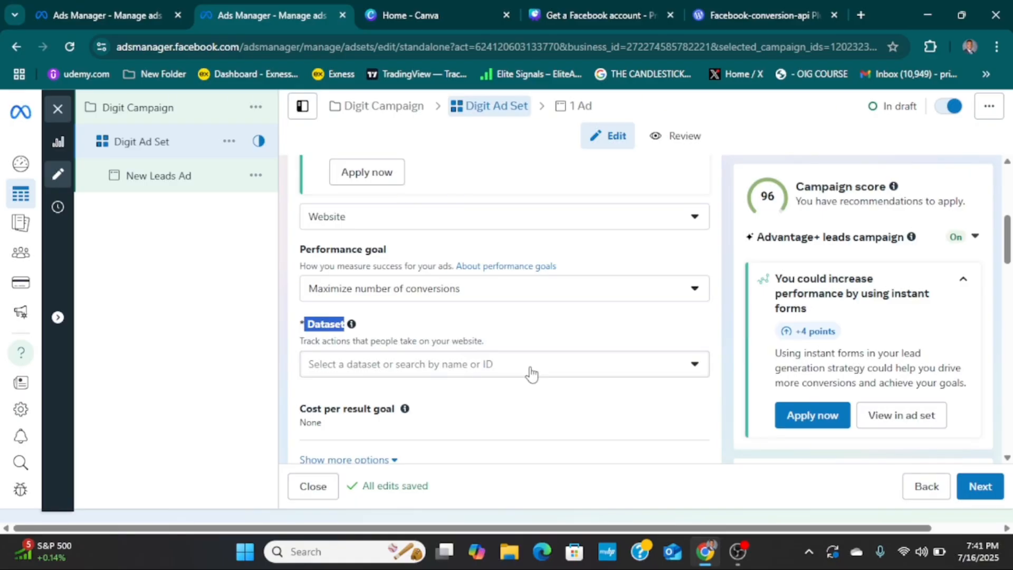
scroll(548, 442, "up", 5)
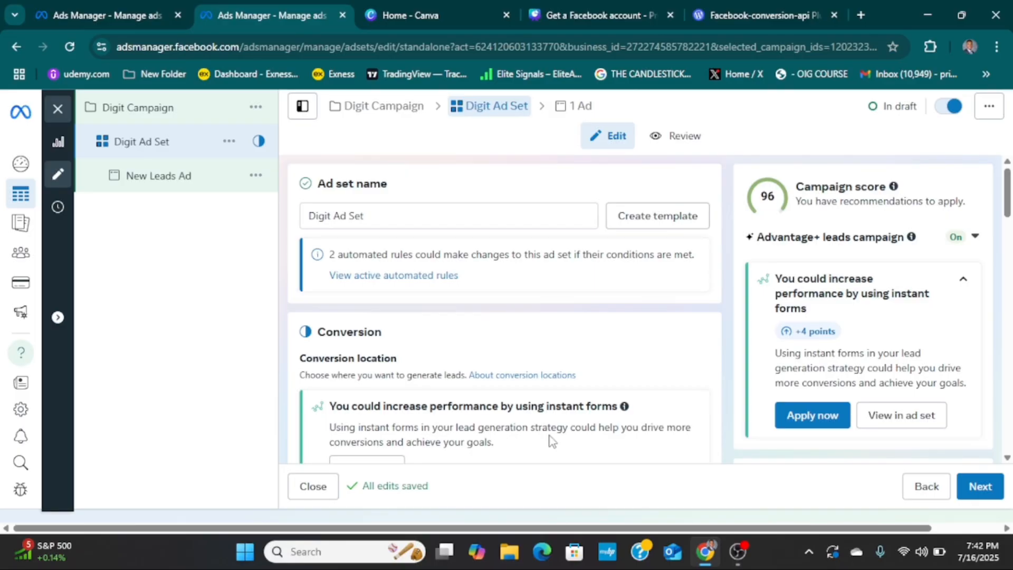
scroll(551, 441, "down", 3)
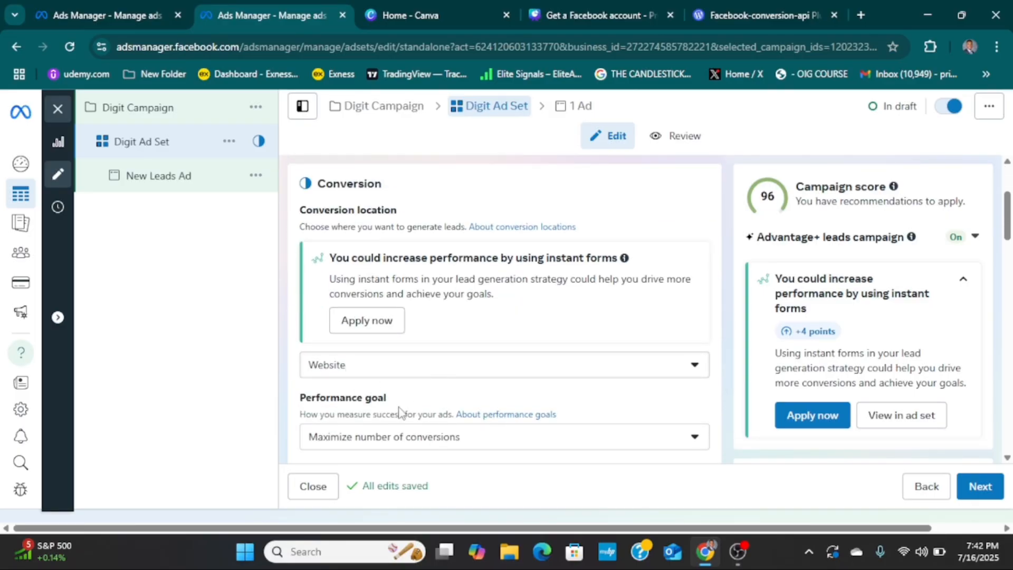
left_click(385, 364)
scroll(475, 316, "down", 2)
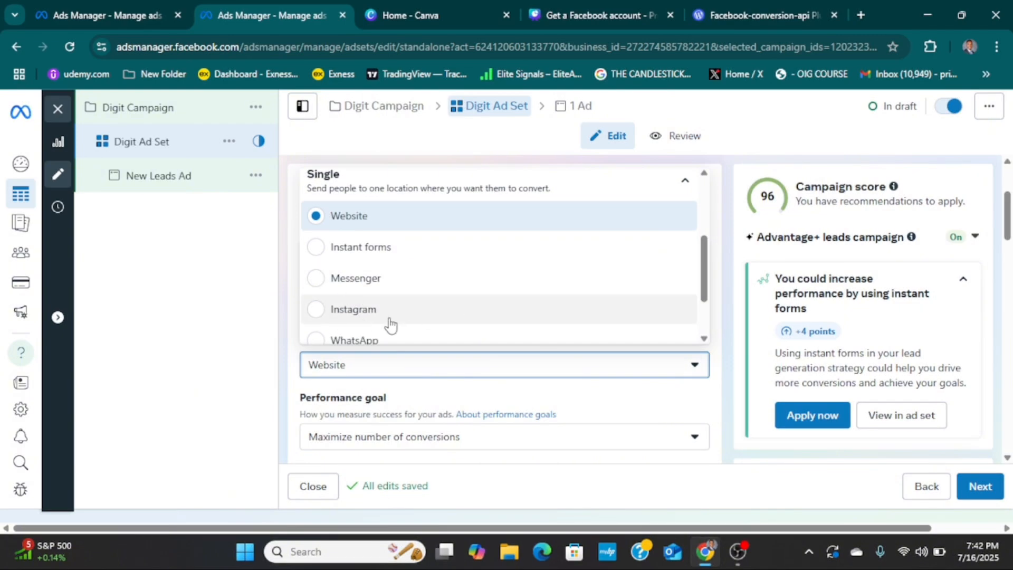
scroll(389, 323, "down", 2)
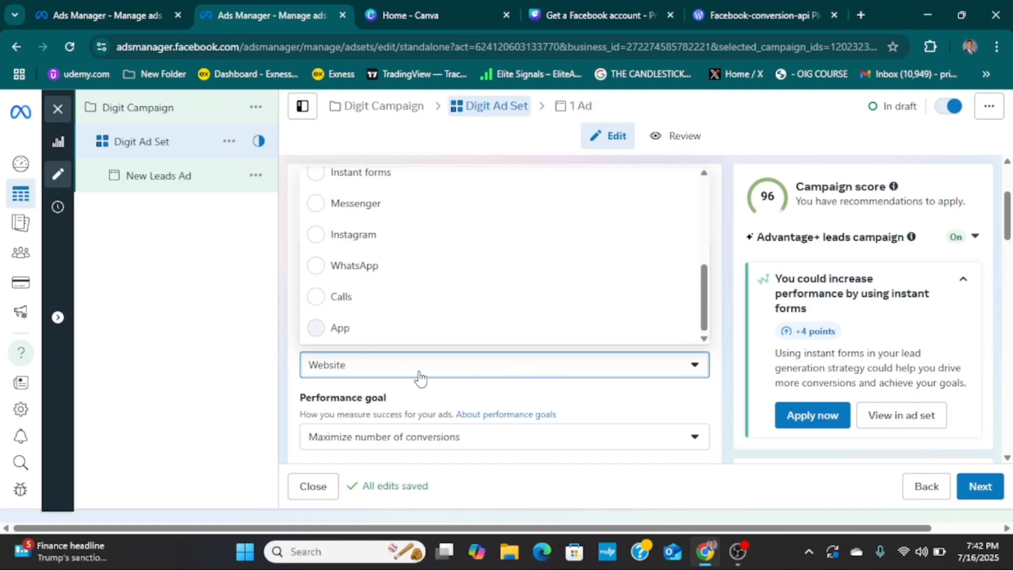
left_click(533, 395)
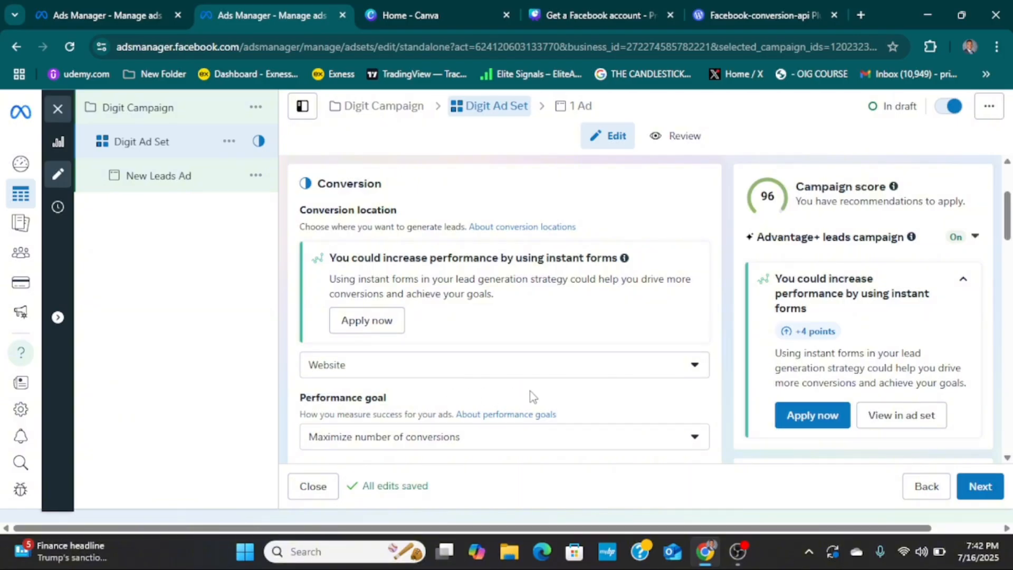
Look through the active and inactive datasets and select "oig new leads pixel" as the ad set's dataset.
scroll(531, 396, "down", 1)
scroll(530, 396, "down", 3)
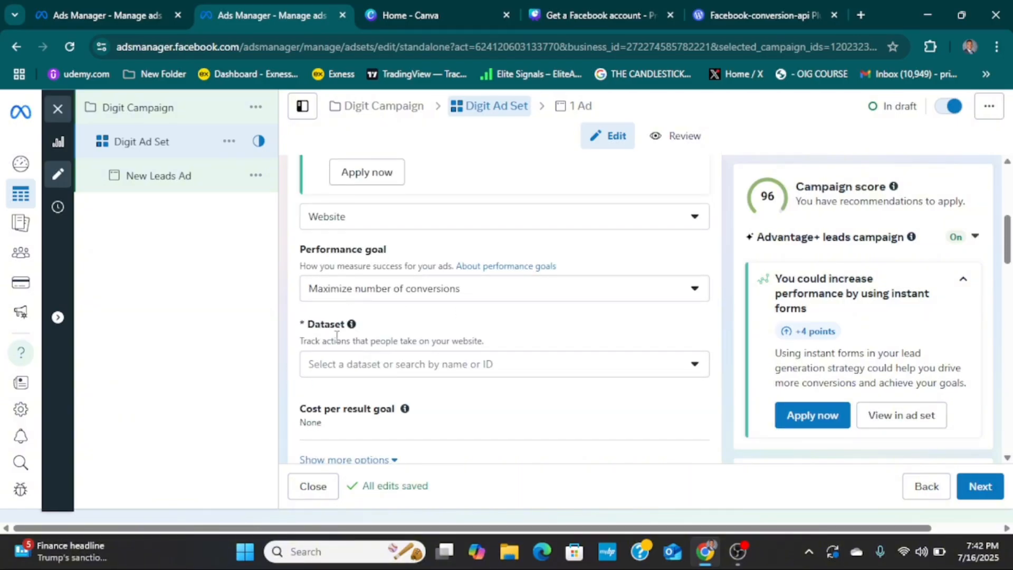
left_click_drag(307, 328, 397, 333)
left_click(638, 374)
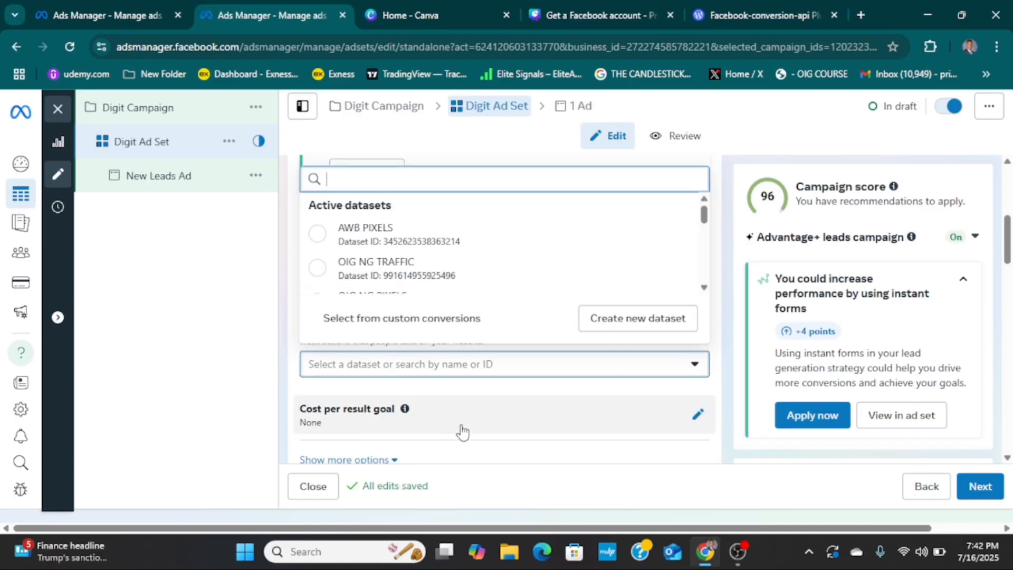
scroll(512, 253, "down", 2)
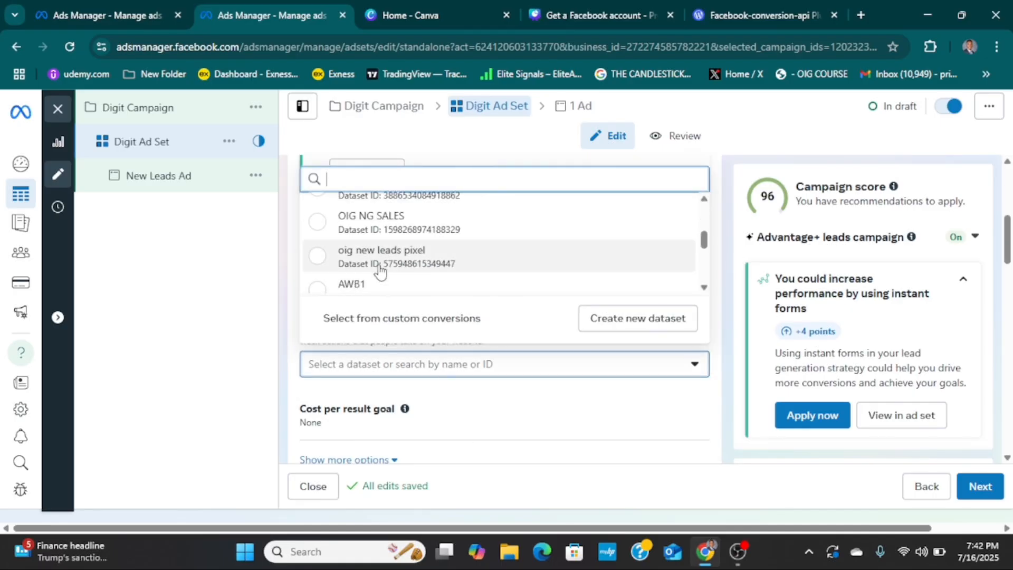
scroll(448, 255, "down", 2)
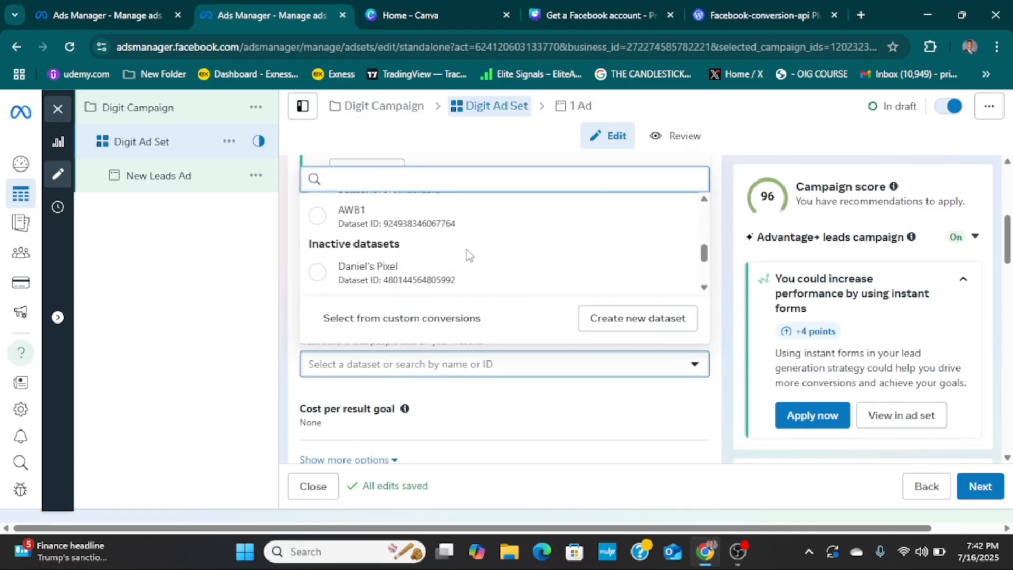
scroll(466, 256, "down", 2)
scroll(468, 257, "up", 4)
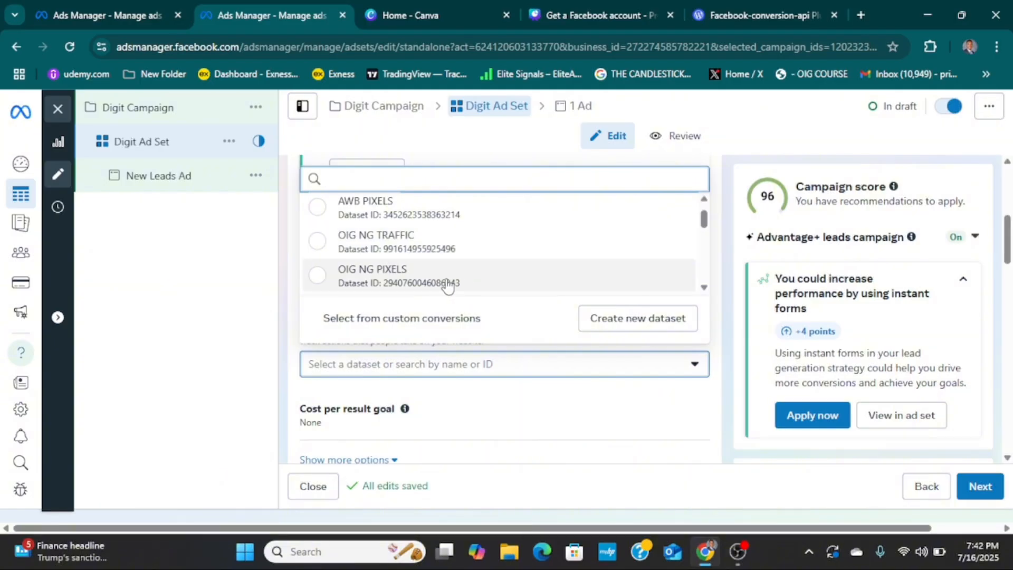
scroll(449, 285, "up", 1)
scroll(447, 285, "down", 2)
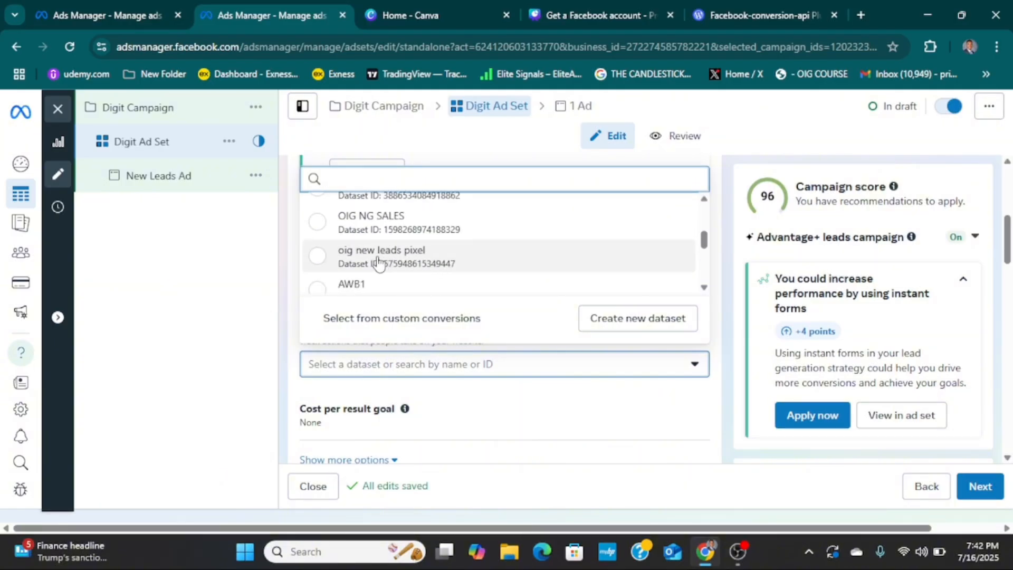
left_click(422, 262)
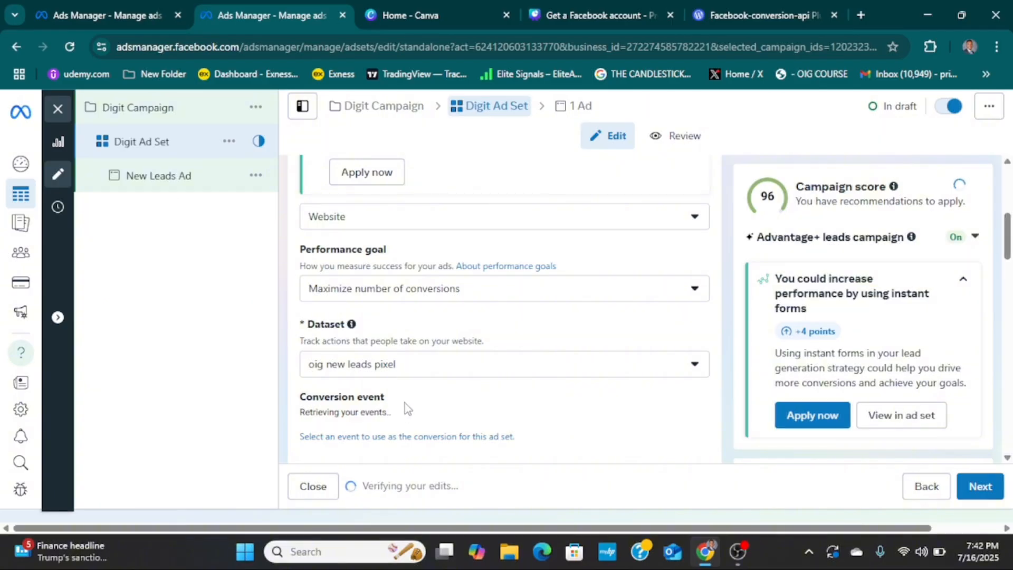
Set the ad set's conversion event to Lead.
left_click_drag(403, 402, 482, 383)
scroll(482, 384, "down", 1)
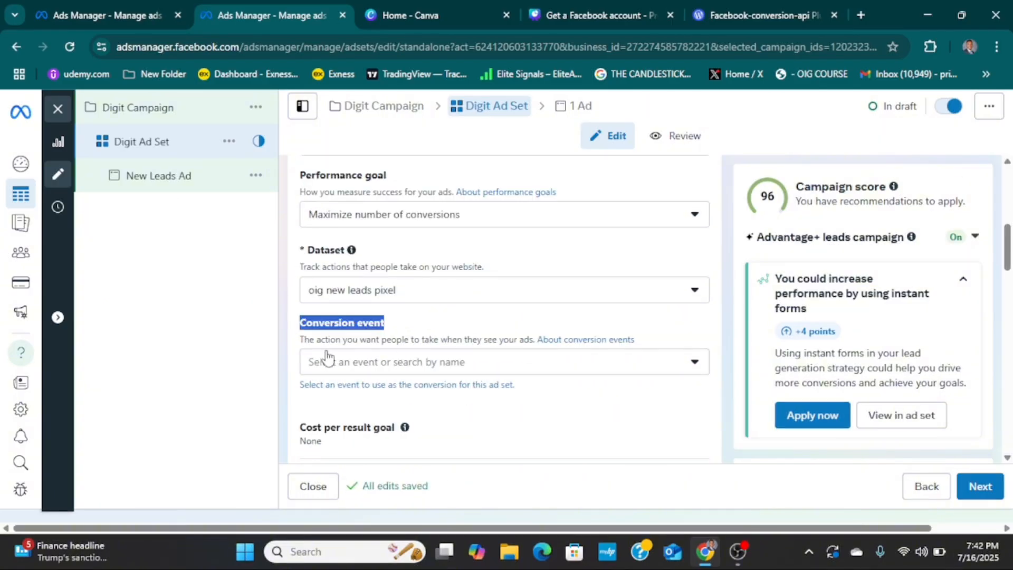
left_click(457, 370)
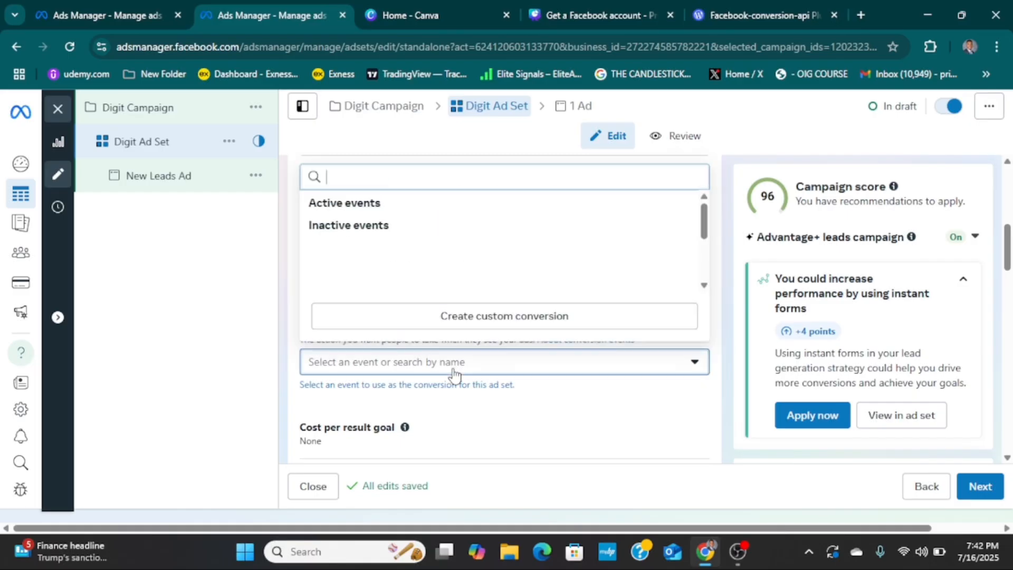
left_click(349, 232)
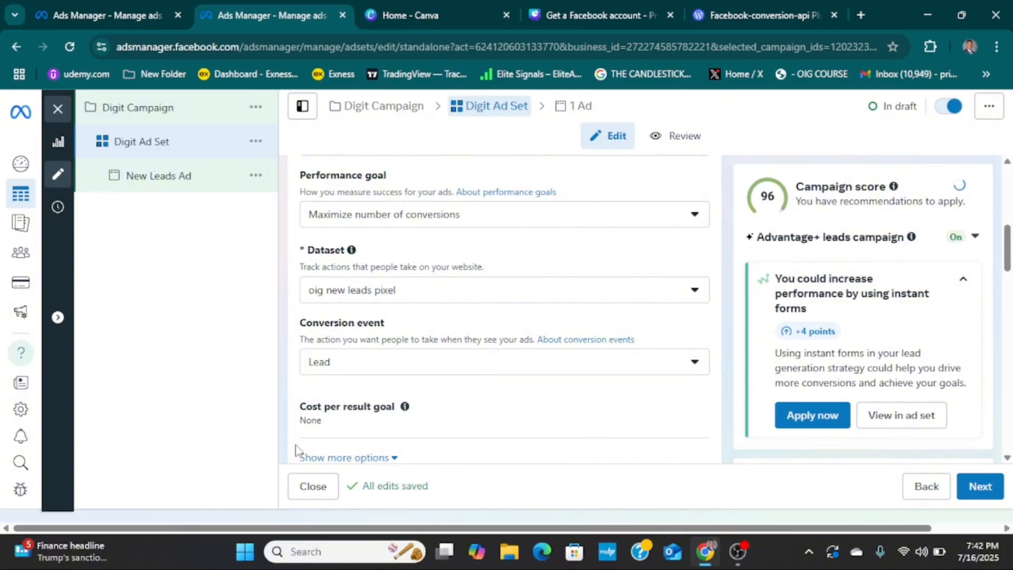
Expand the cost per result goal to examine its setting, and collapse it again.
scroll(451, 405, "down", 2)
scroll(451, 400, "down", 1)
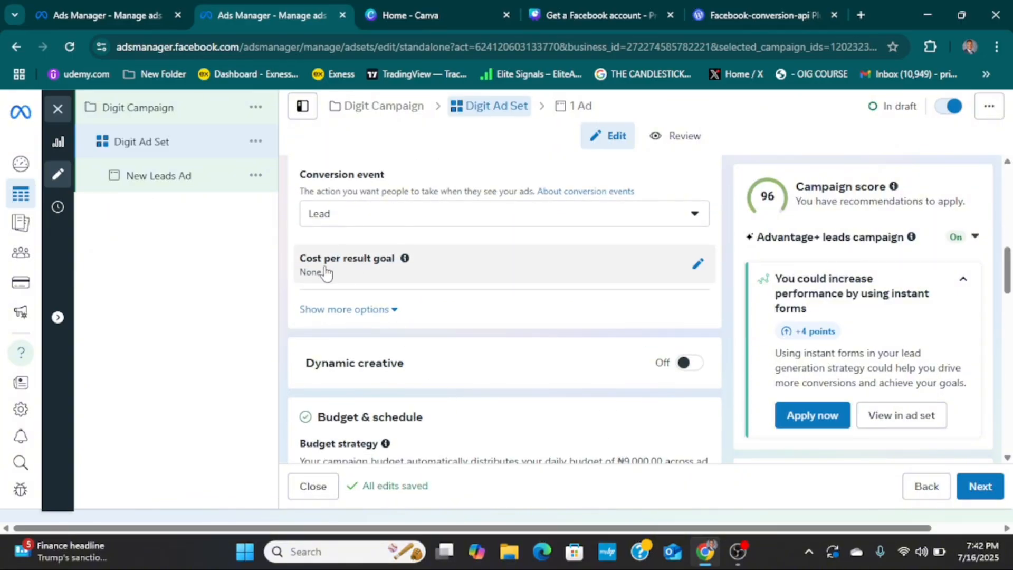
left_click_drag(299, 258, 449, 266)
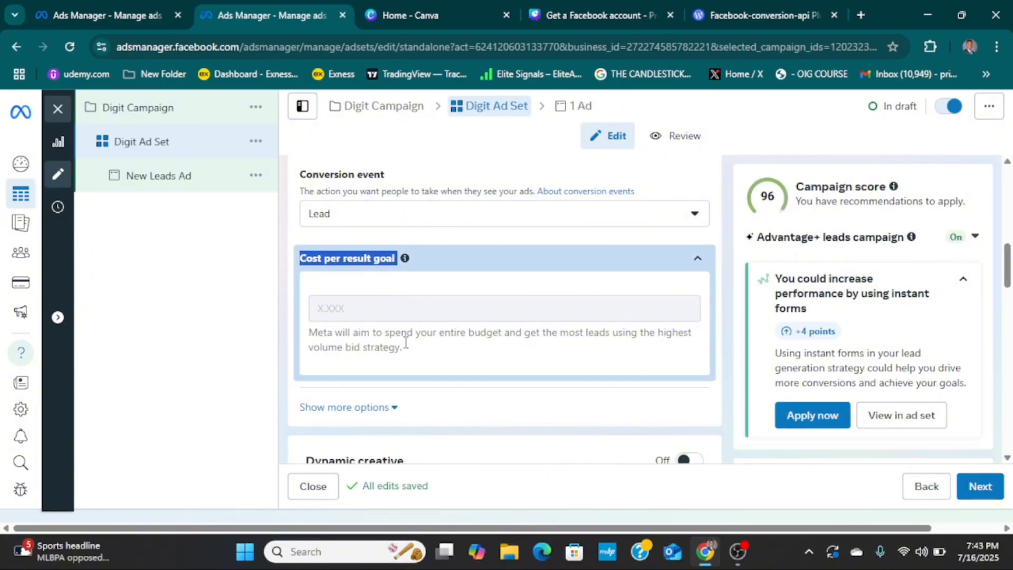
left_click(525, 266)
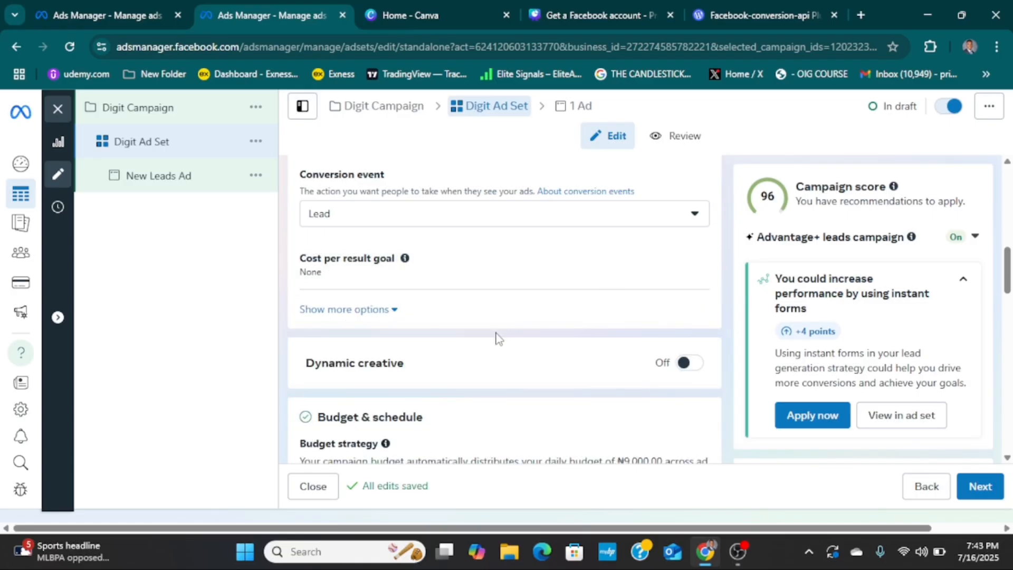
Show the additional conversion options and examine the attribution setting, budget strategy and ad set spending limits.
left_click(400, 316)
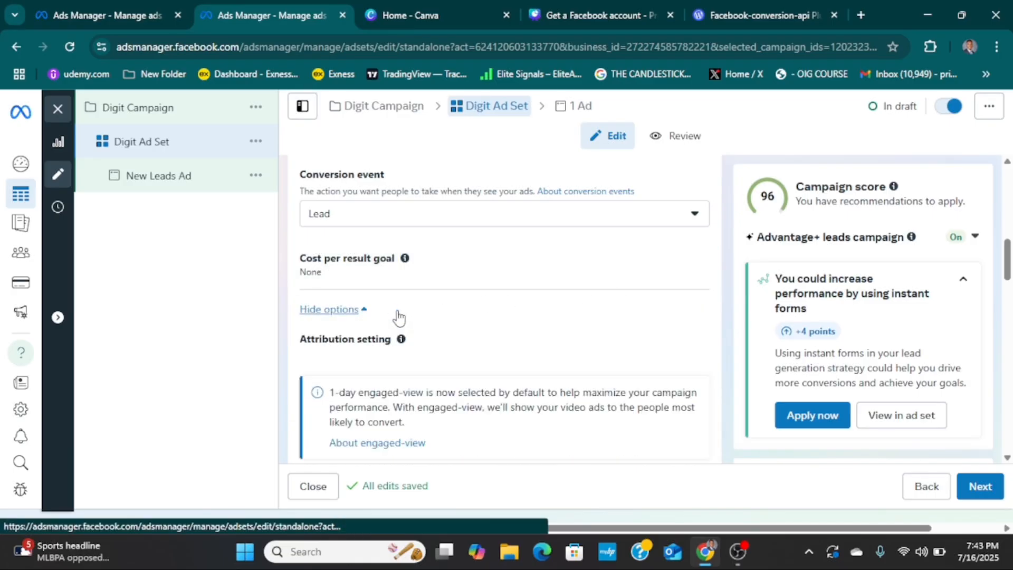
scroll(507, 335, "down", 3)
scroll(525, 355, "down", 3)
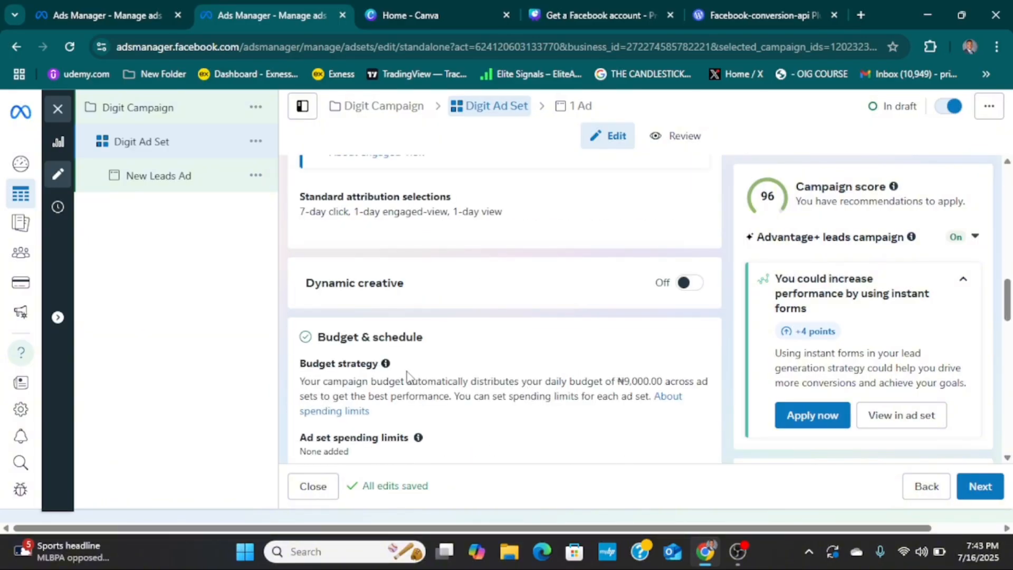
scroll(407, 375, "down", 4)
scroll(409, 377, "up", 3)
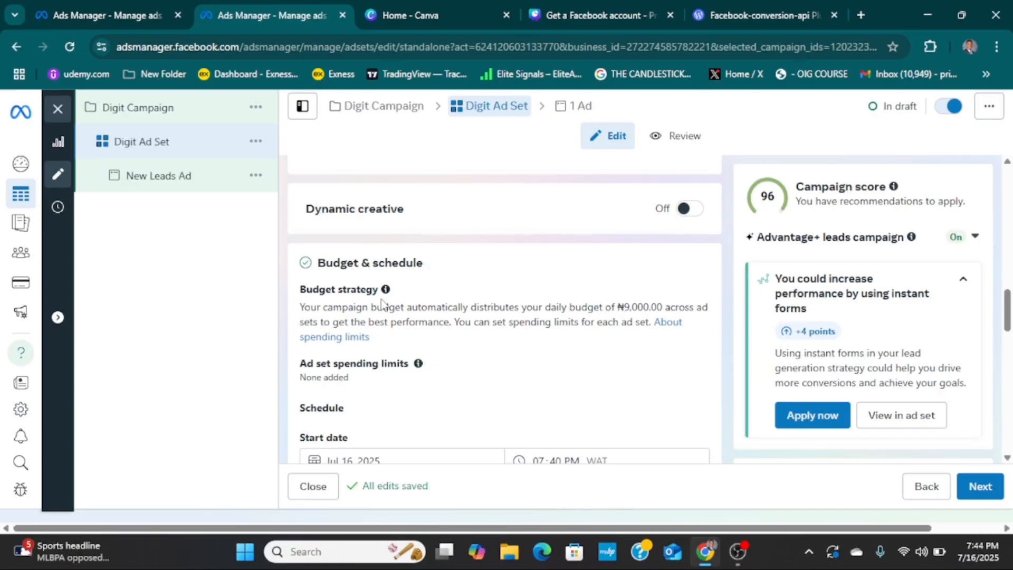
scroll(439, 328, "down", 1)
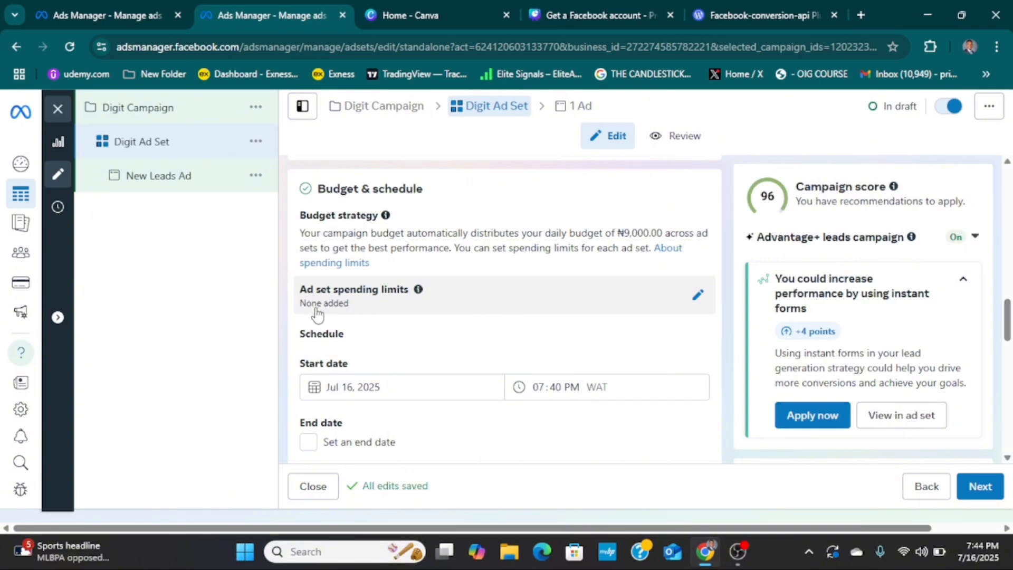
scroll(356, 303, "down", 3)
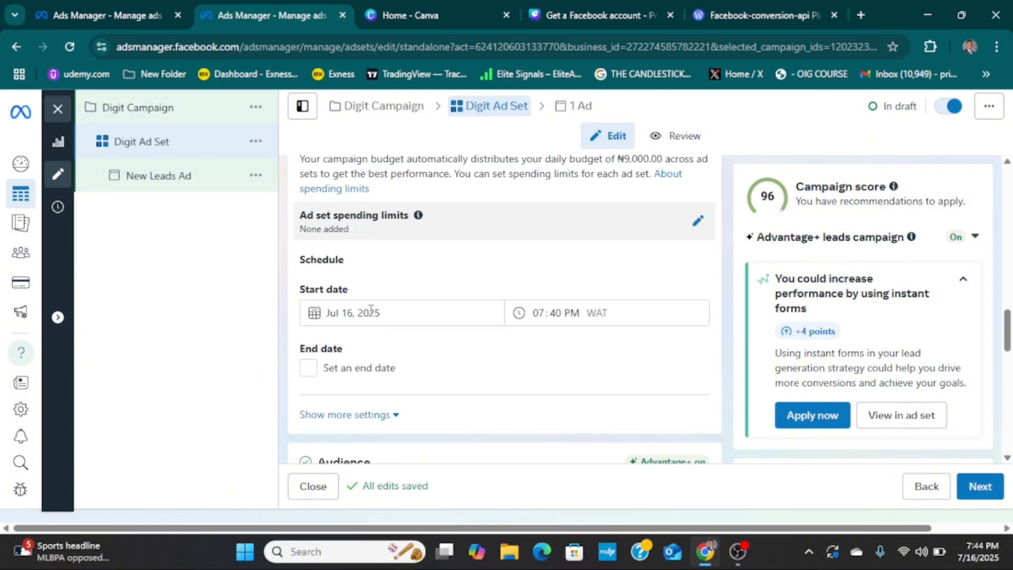
scroll(409, 364, "down", 1)
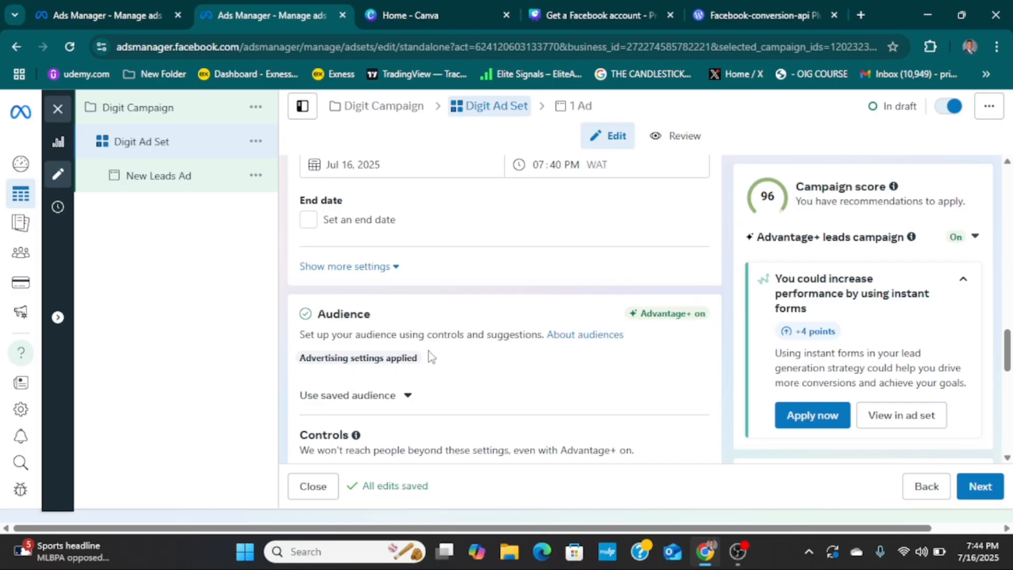
Set the ad set's schedule to start on July 17, 2025.
scroll(436, 357, "up", 2)
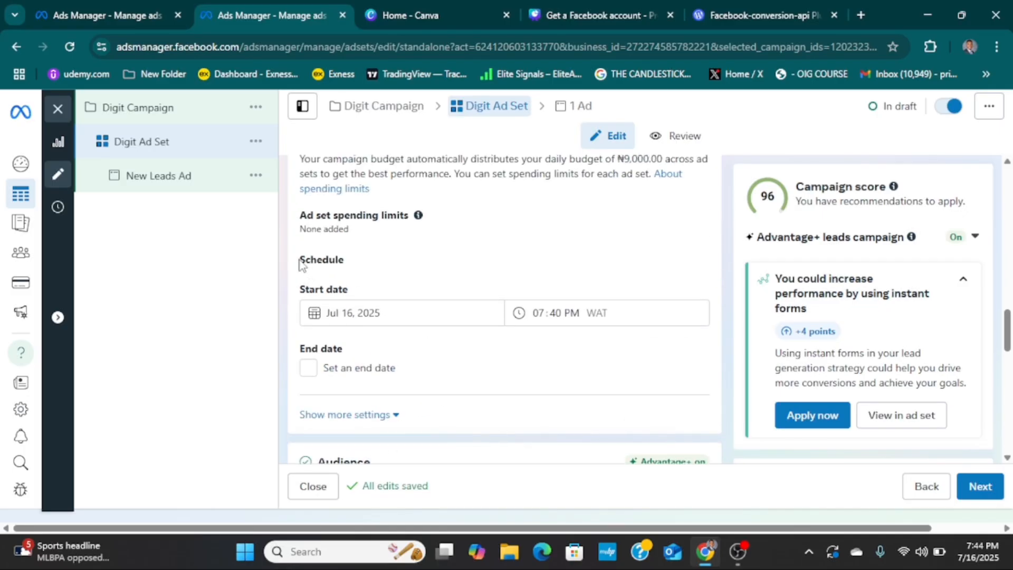
left_click_drag(304, 261, 372, 260)
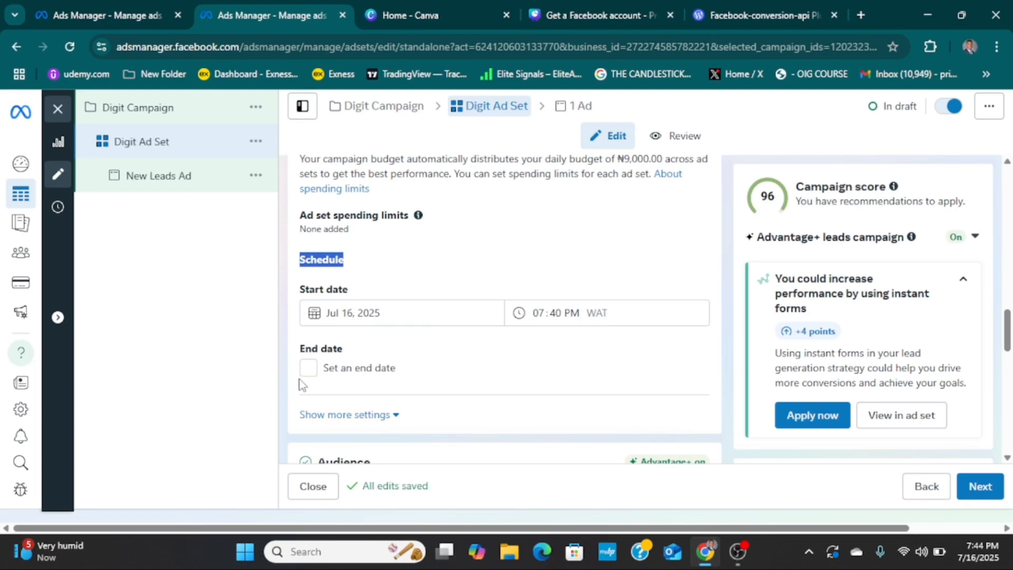
left_click(349, 311)
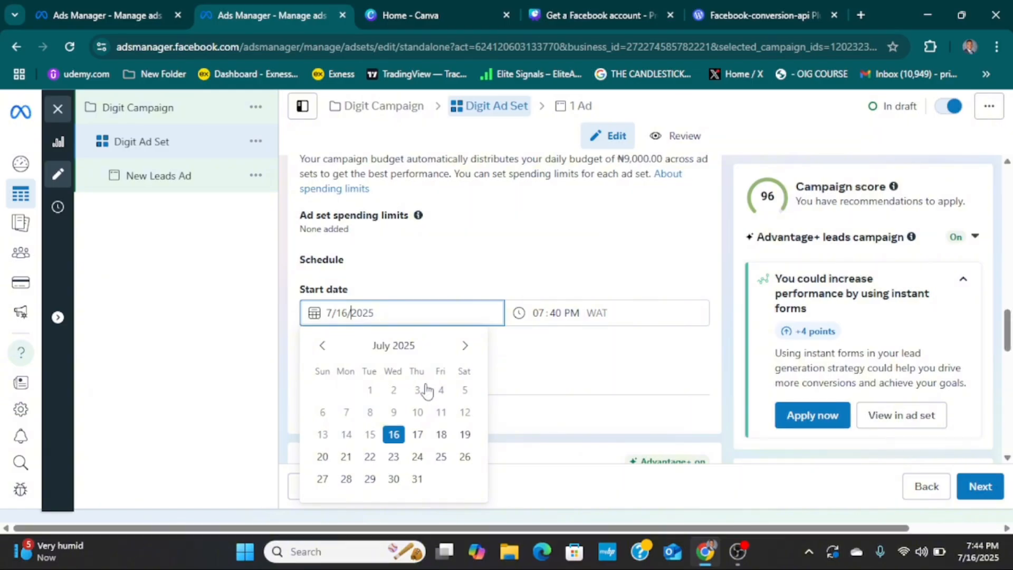
left_click(417, 435)
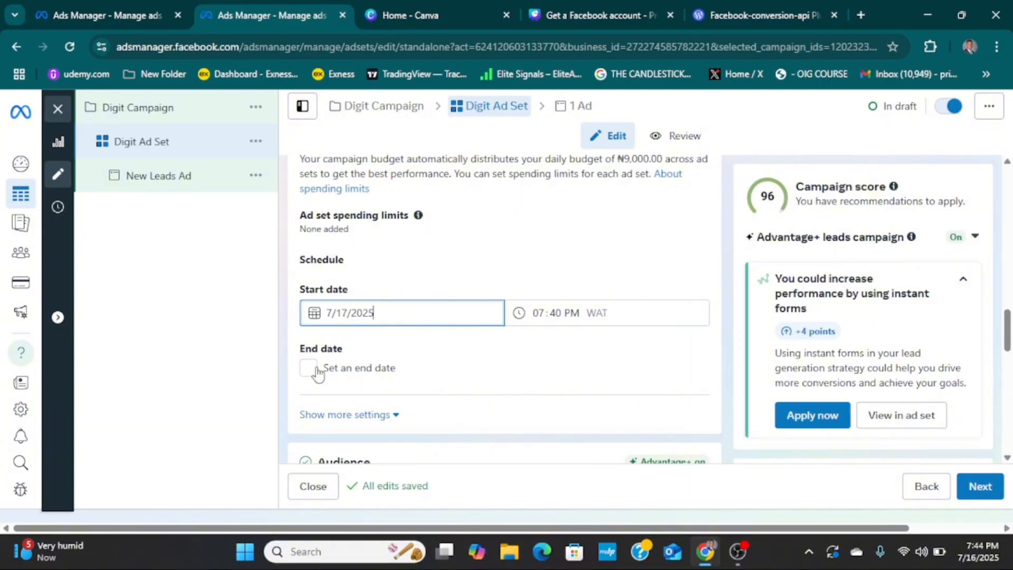
left_click_drag(295, 344, 419, 332)
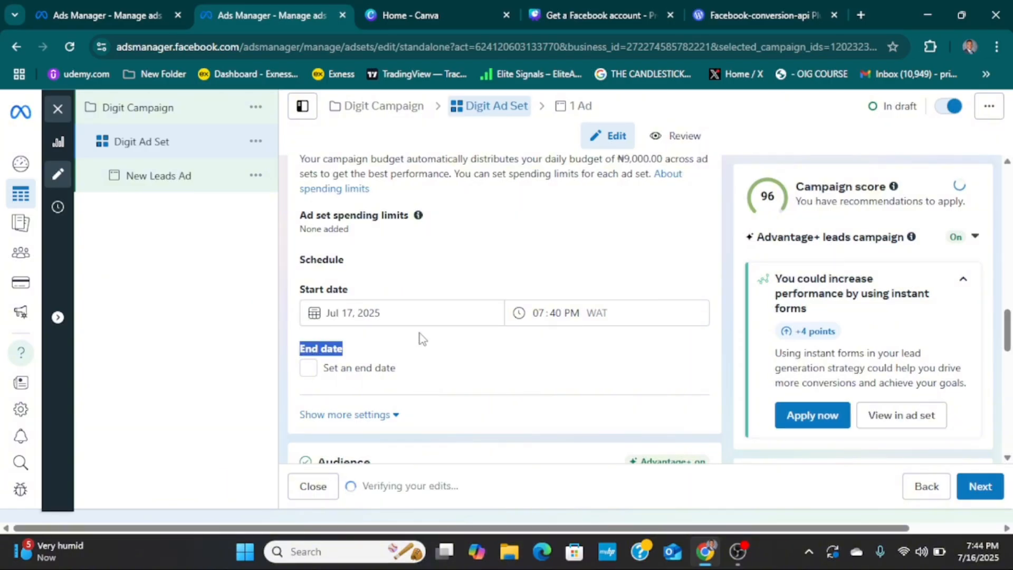
left_click(418, 351)
scroll(554, 377, "down", 2)
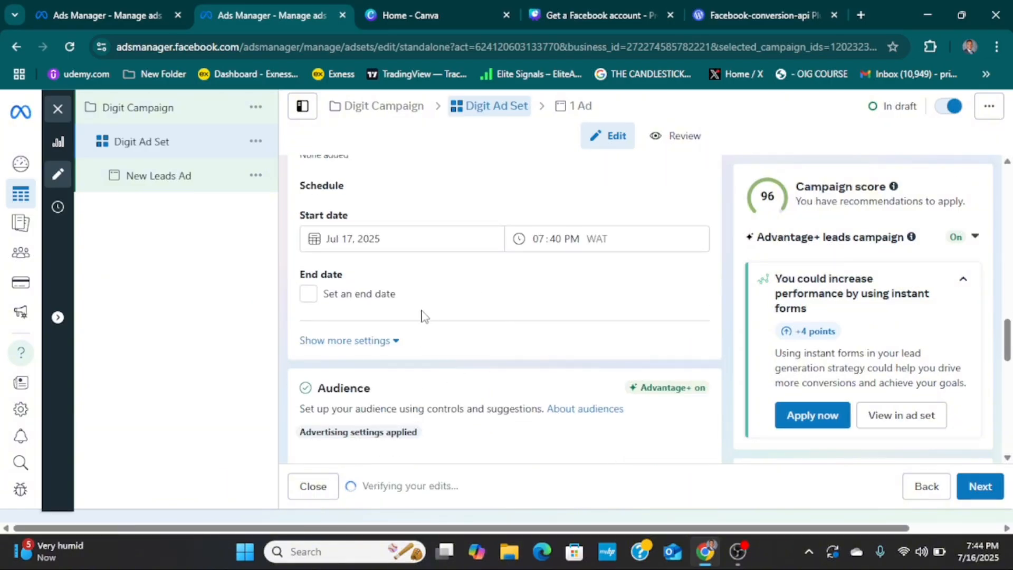
Expand the additional schedule settings to examine budget scheduling, collapse them again, and review the audience section.
left_click(397, 342)
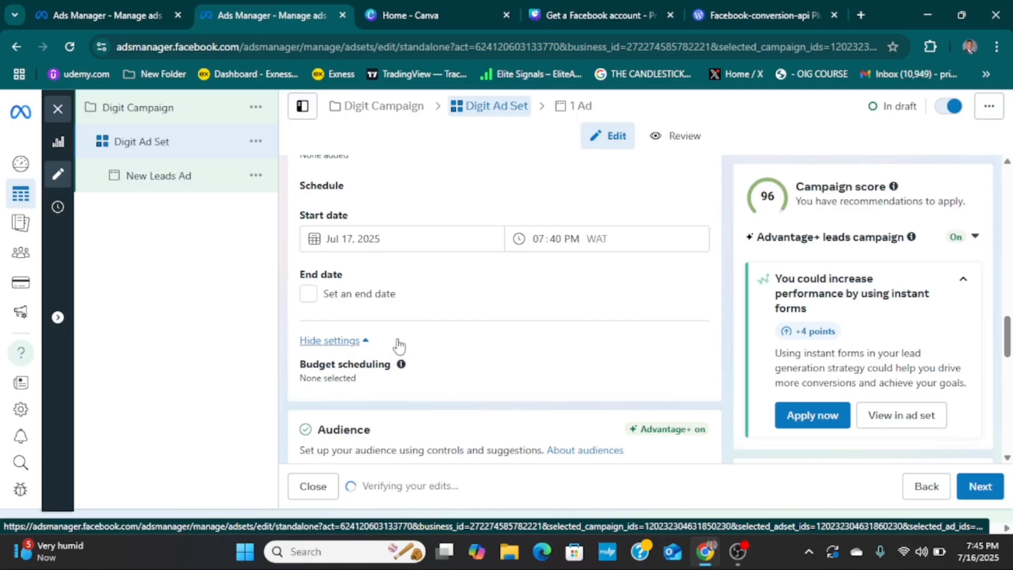
left_click(398, 345)
scroll(486, 446, "down", 4)
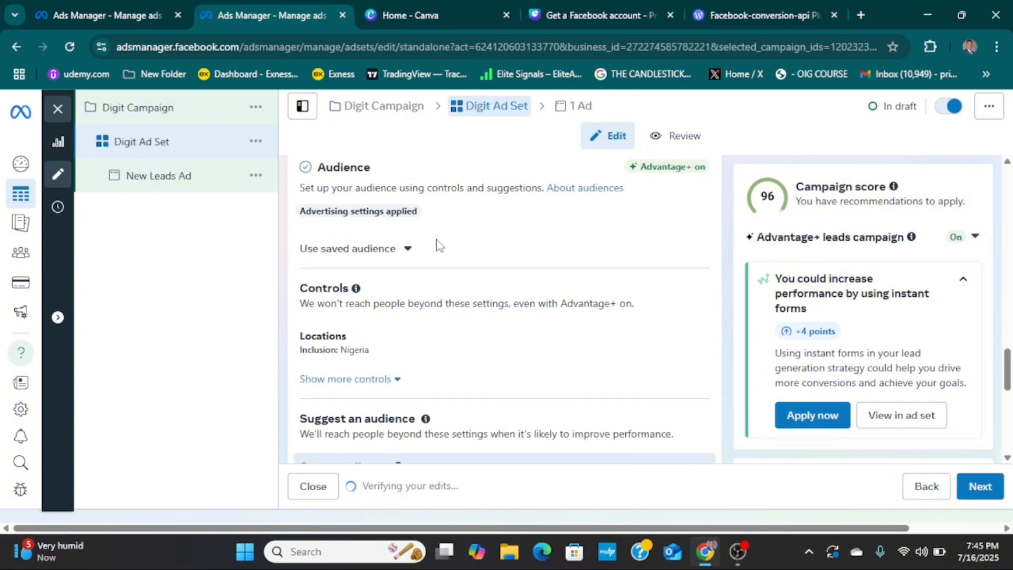
scroll(436, 246, "up", 3)
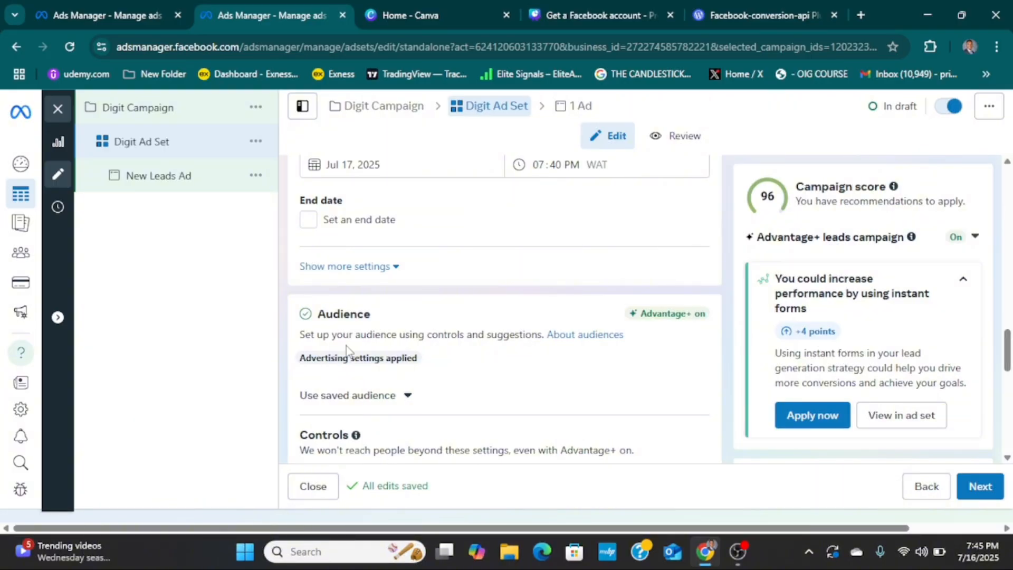
scroll(346, 348, "up", 1)
scroll(354, 364, "down", 1)
scroll(369, 401, "down", 3)
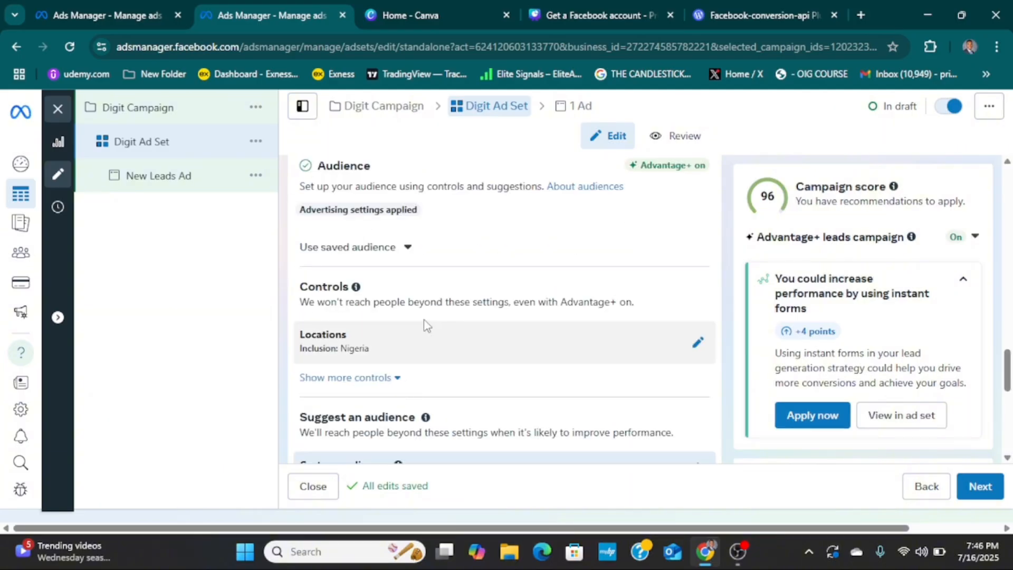
Apply the saved marketing ad audience to the ad set and review the resulting audience controls.
left_click(409, 248)
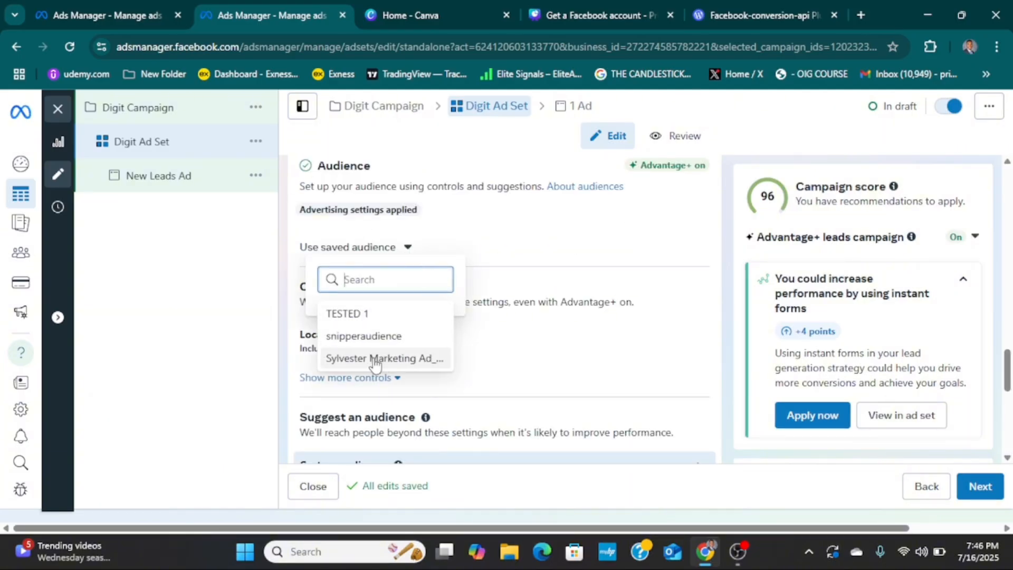
left_click(349, 359)
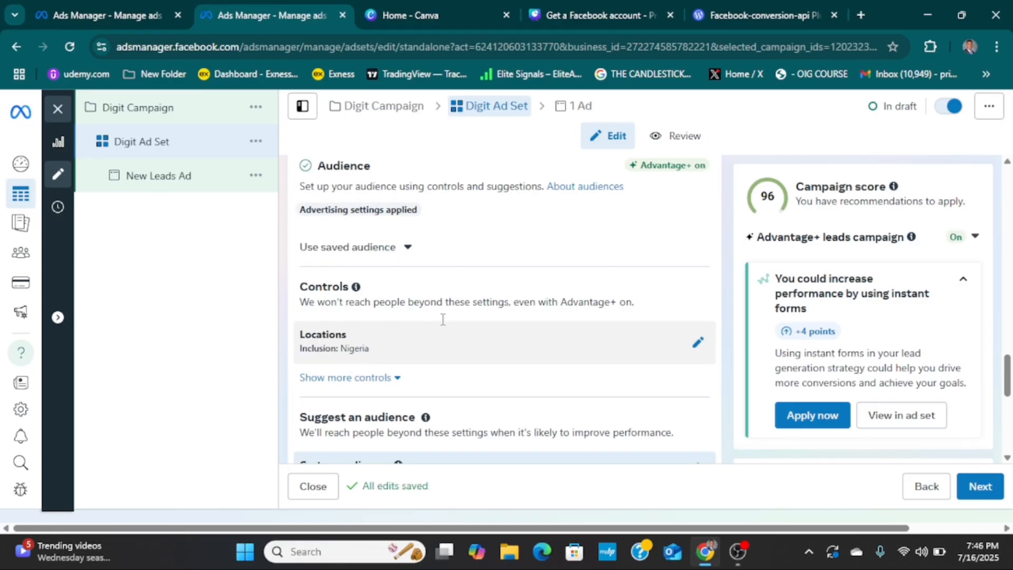
scroll(424, 354, "up", 4)
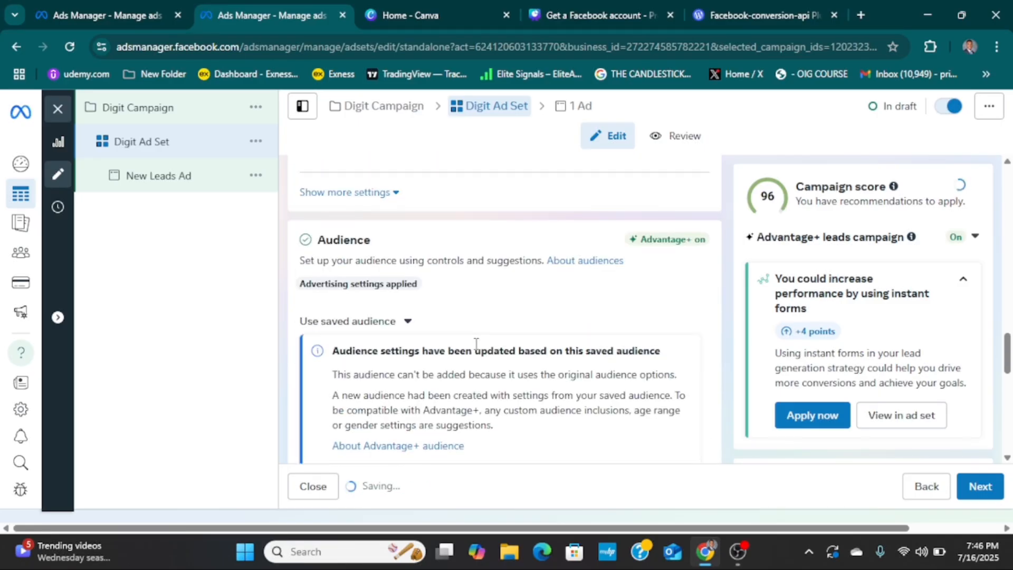
scroll(461, 421, "down", 3)
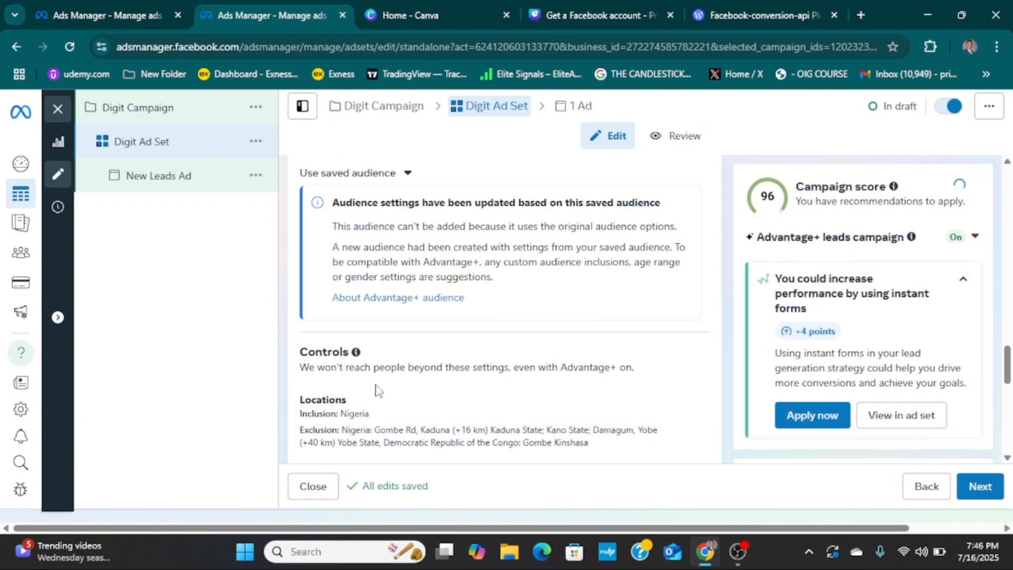
scroll(441, 384, "down", 2)
scroll(441, 384, "down", 1)
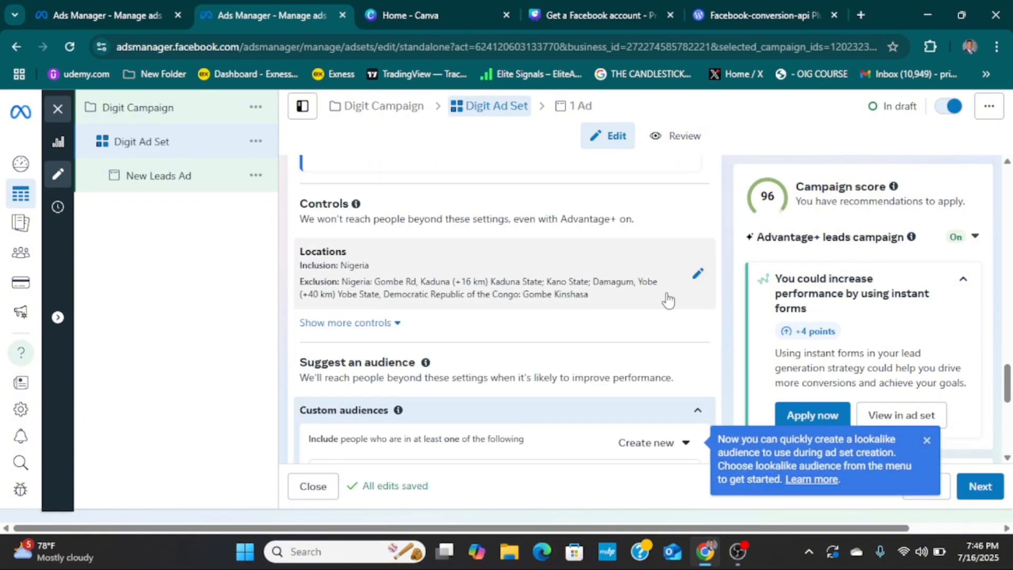
Open the audience's locations setting and examine the included and excluded locations.
left_click(699, 276)
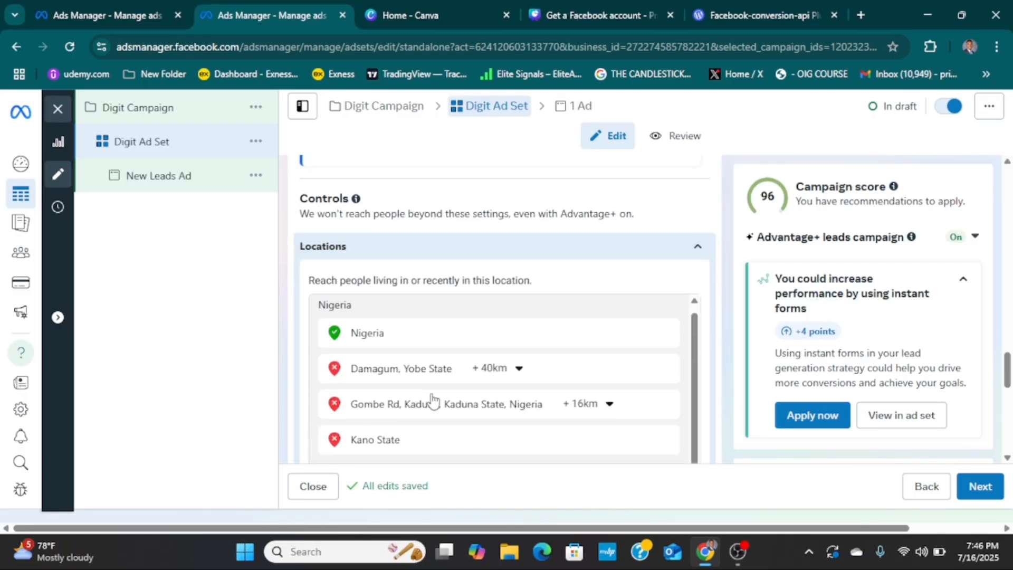
scroll(431, 407, "down", 5)
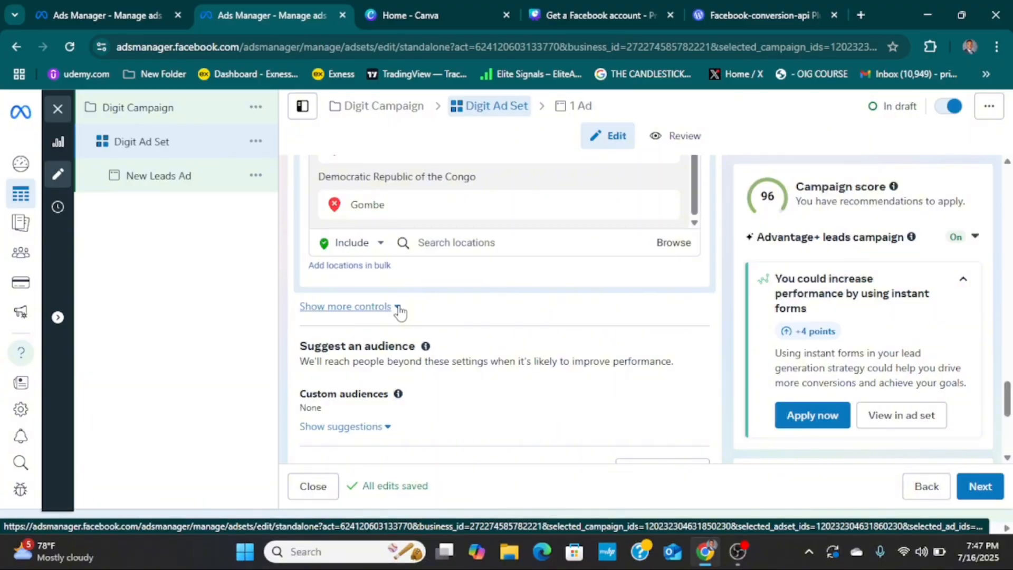
scroll(417, 369, "up", 4)
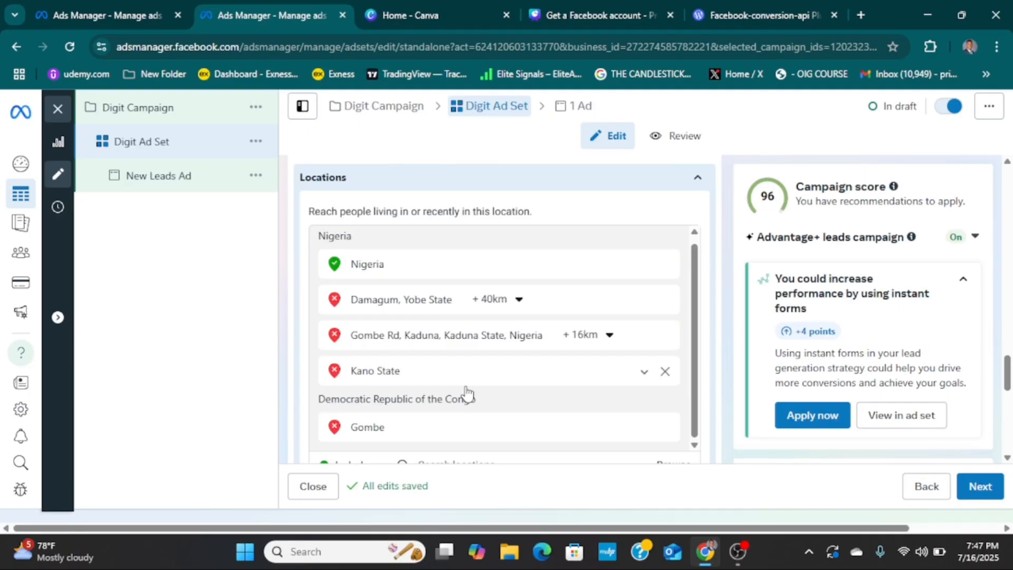
scroll(466, 393, "down", 5)
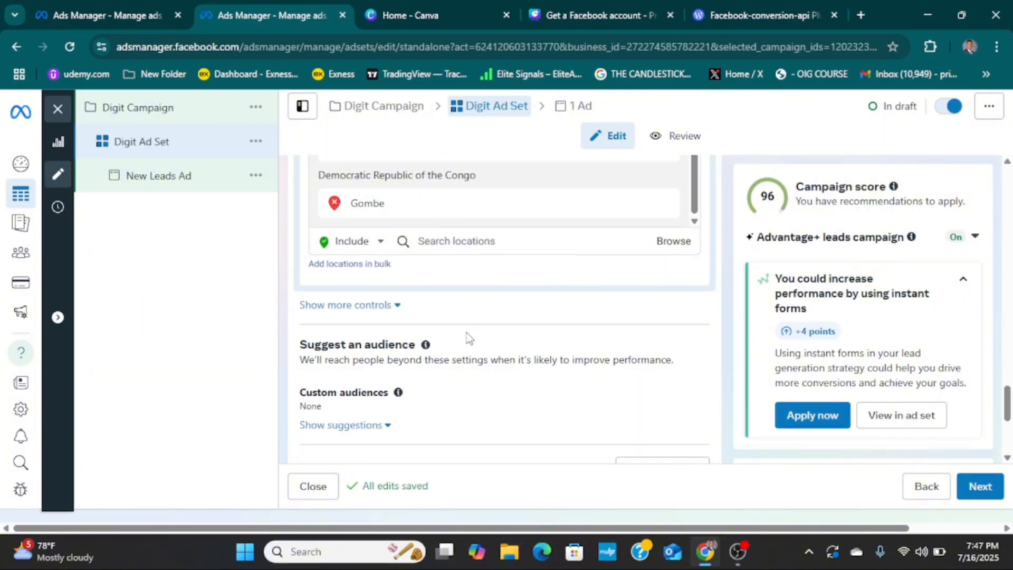
scroll(467, 337, "down", 3)
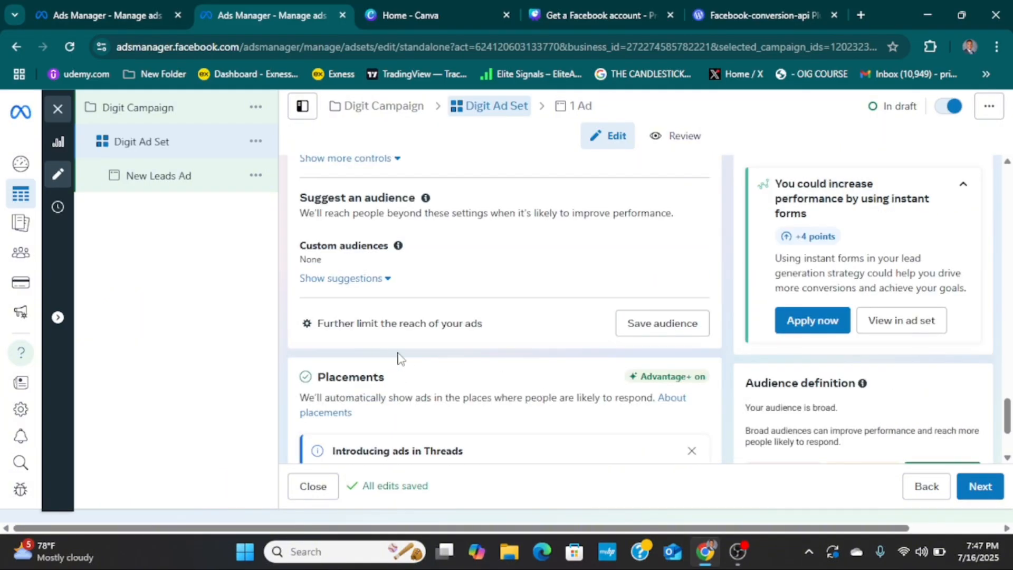
Show the additional audience controls and examine the minimum age, custom audience exclusion, languages and suggested audience settings.
scroll(393, 295, "up", 3)
left_click(364, 306)
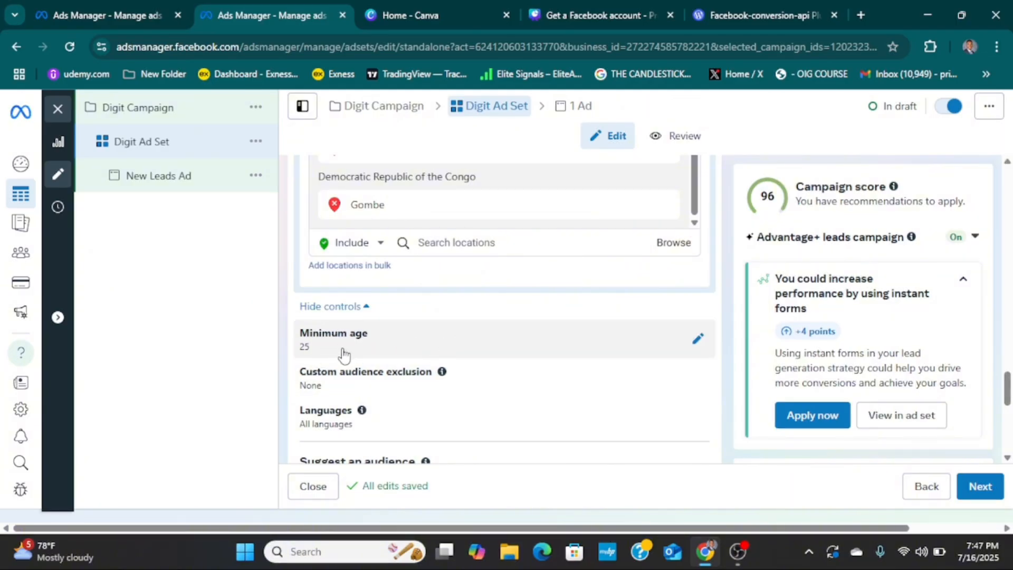
scroll(316, 354, "down", 1)
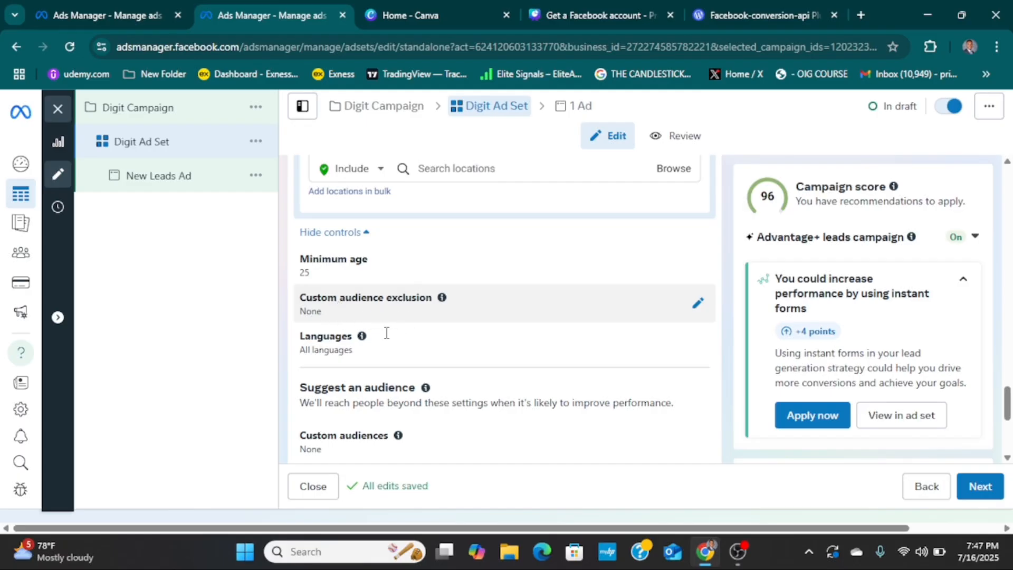
scroll(387, 332, "down", 1)
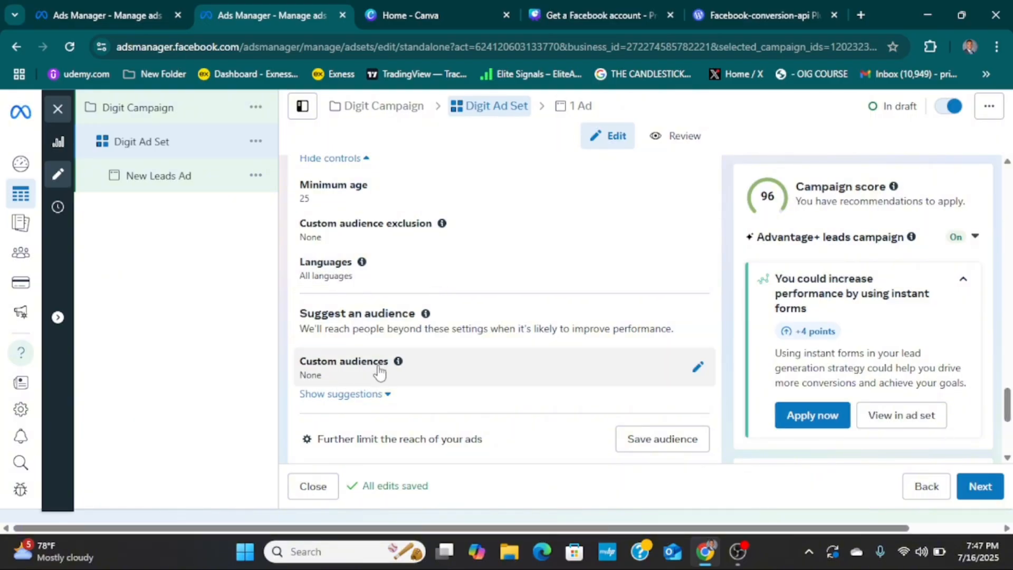
scroll(378, 372, "down", 1)
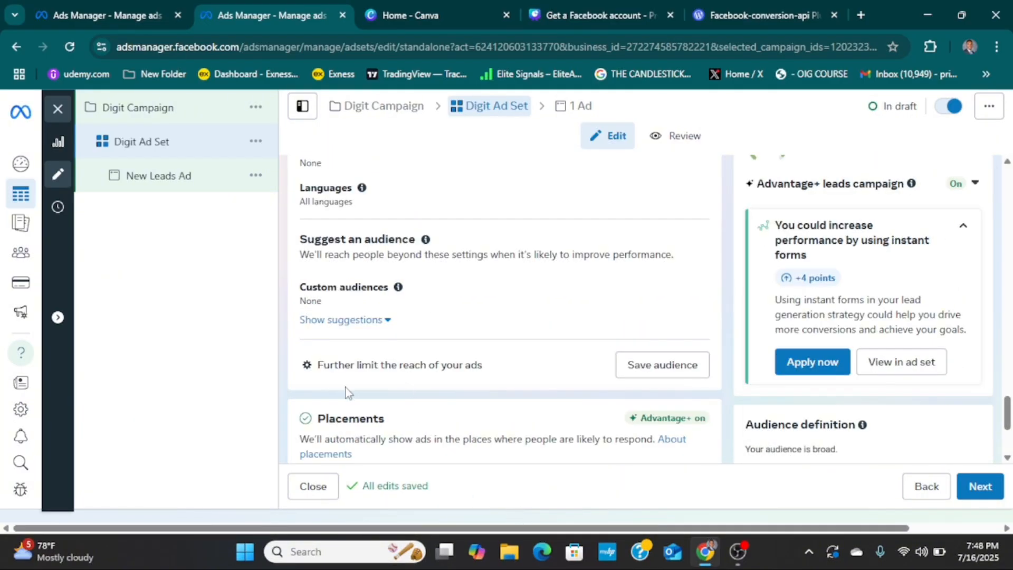
scroll(478, 383, "down", 1)
scroll(489, 381, "down", 2)
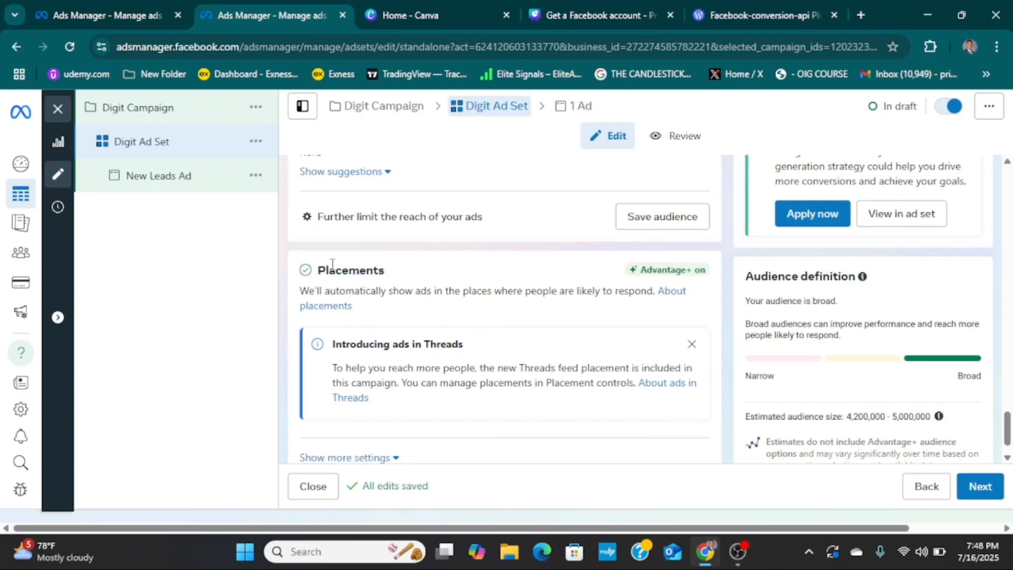
Show the additional placement settings and examine the devices, platforms, placement controls and skippable ads options.
left_click_drag(332, 270, 393, 275)
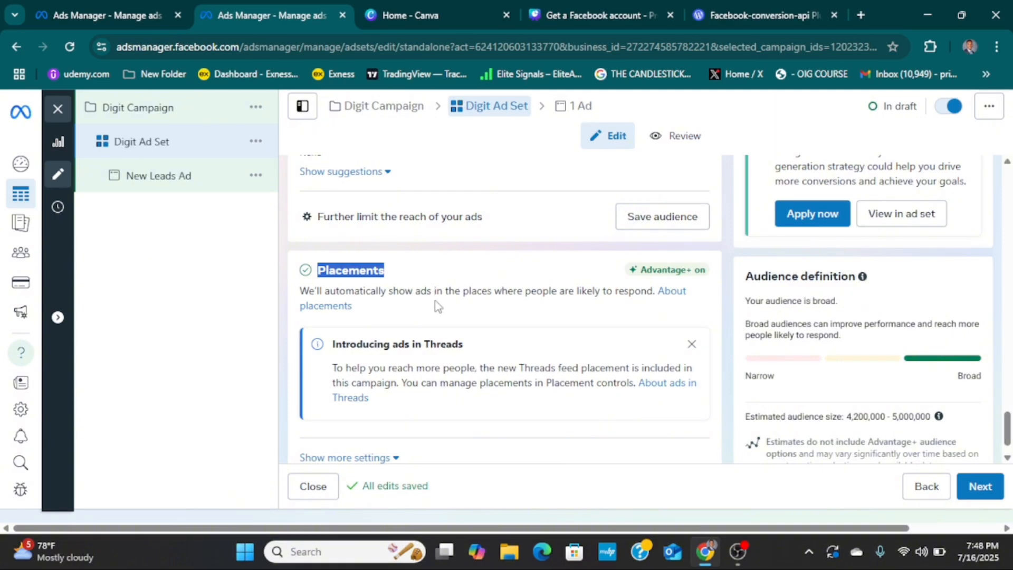
scroll(443, 335, "down", 1)
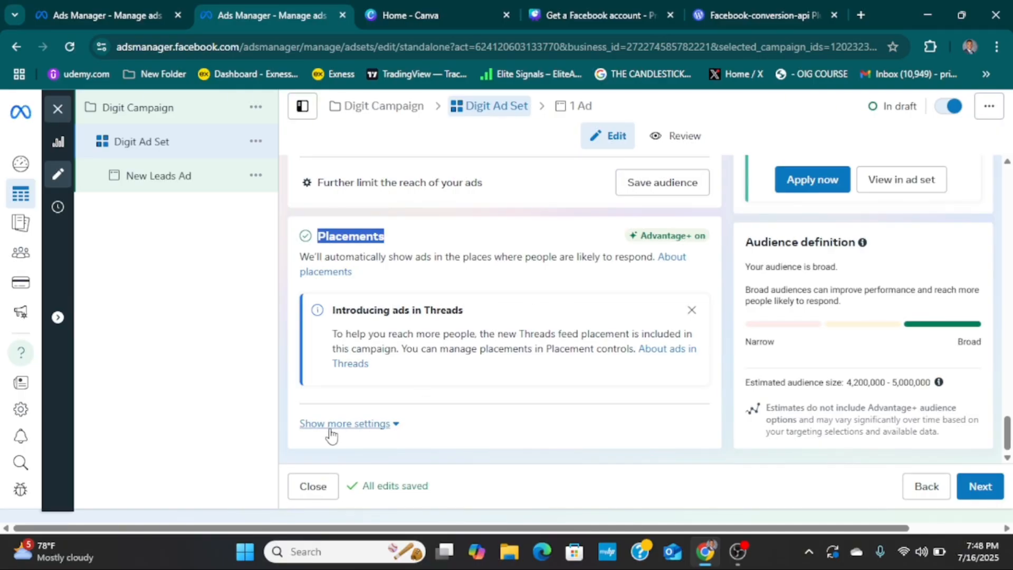
left_click(397, 425)
scroll(423, 412, "down", 4)
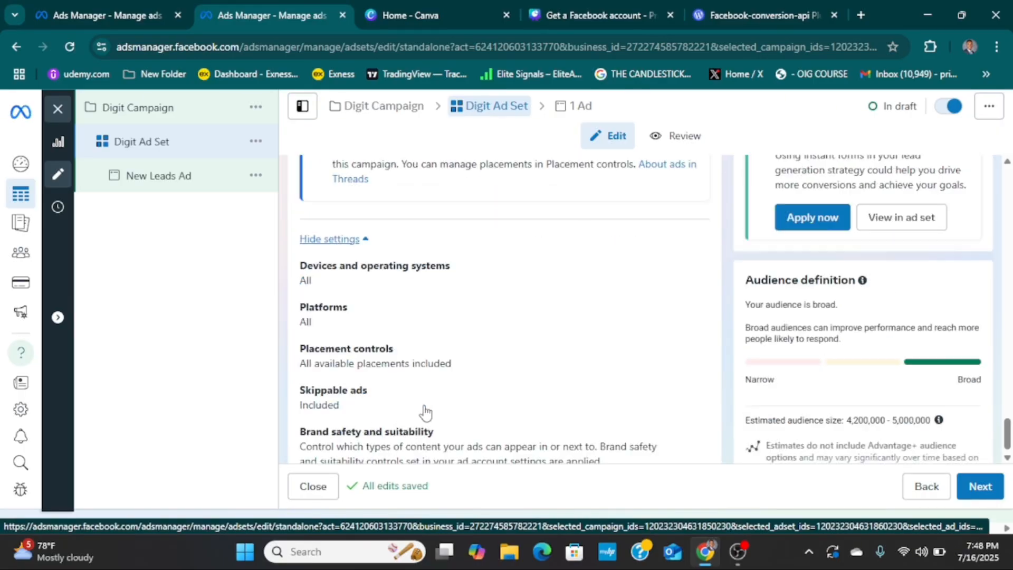
scroll(425, 413, "up", 4)
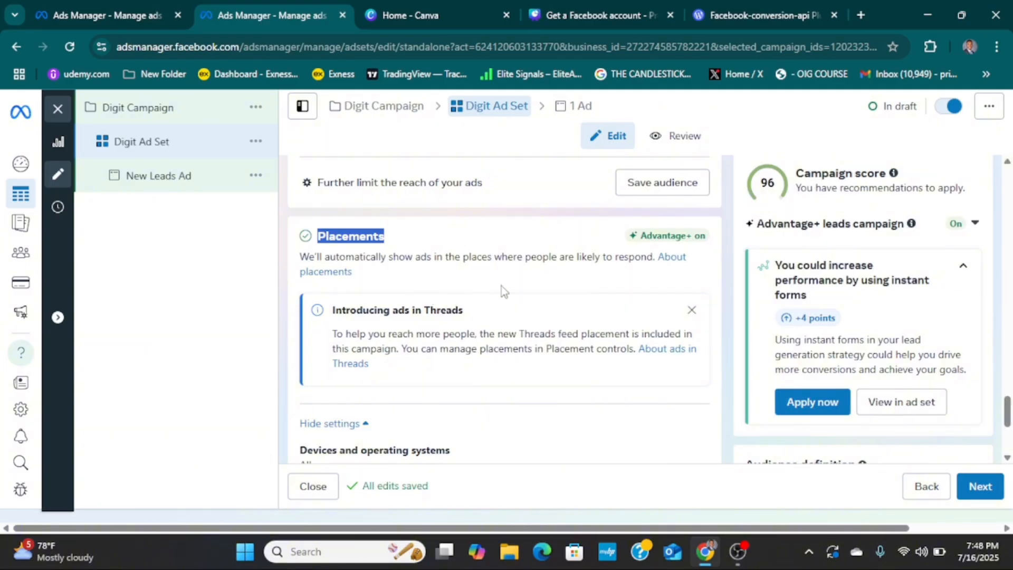
Dismiss the notice about ads in Threads in the placements section and collapse the additional placement settings.
left_click(692, 309)
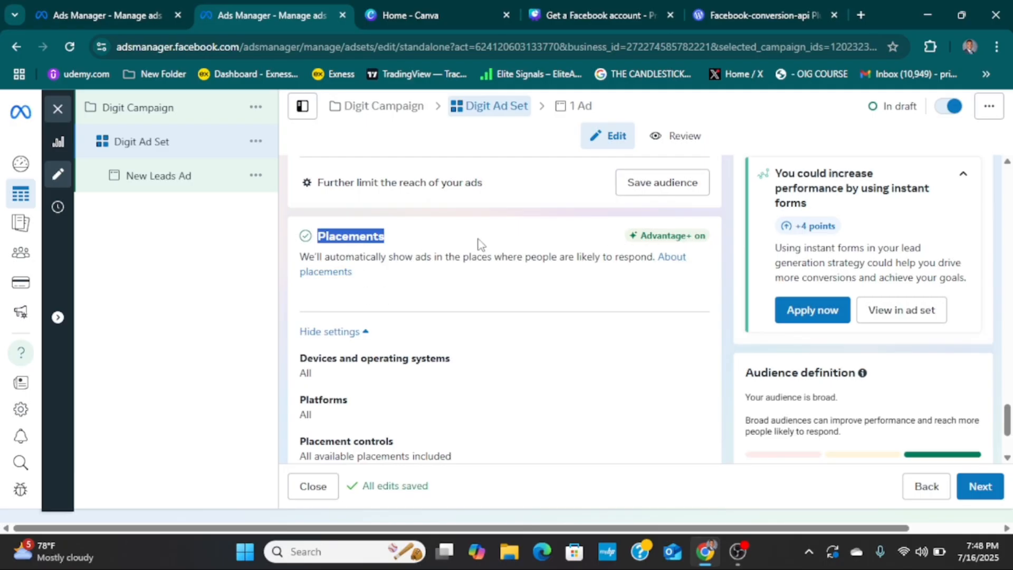
left_click(677, 237)
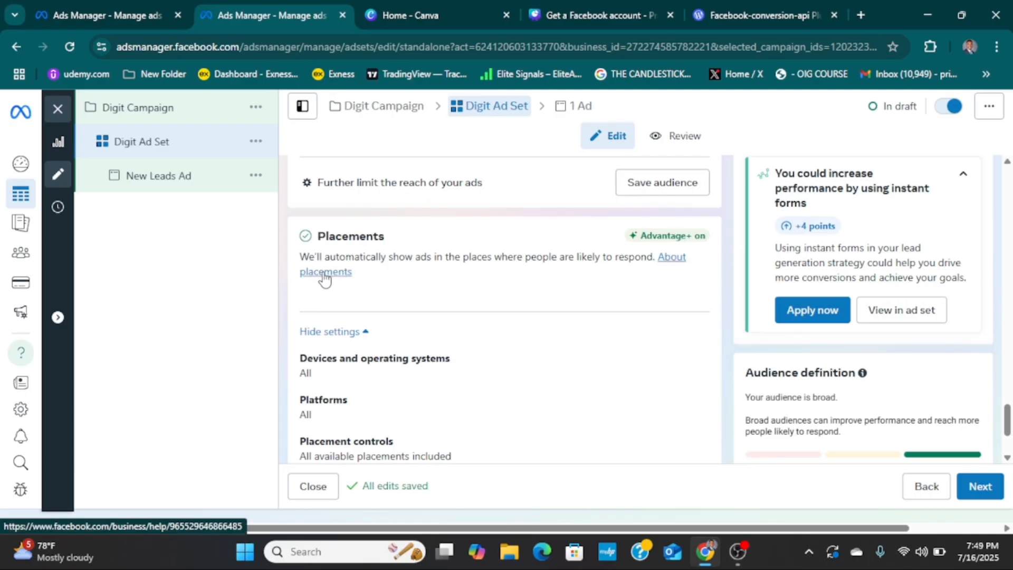
scroll(504, 356, "down", 2)
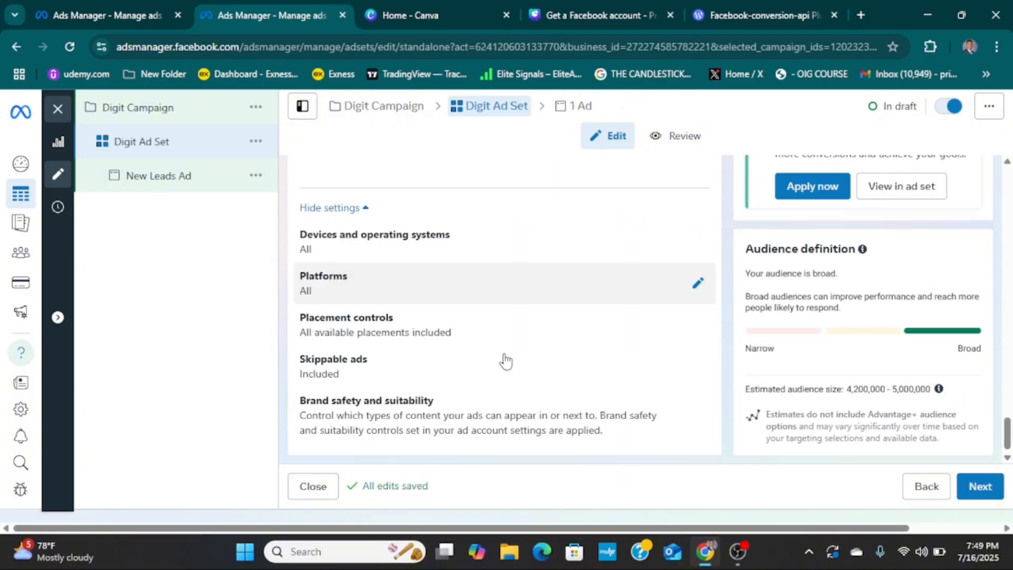
scroll(510, 393, "up", 4)
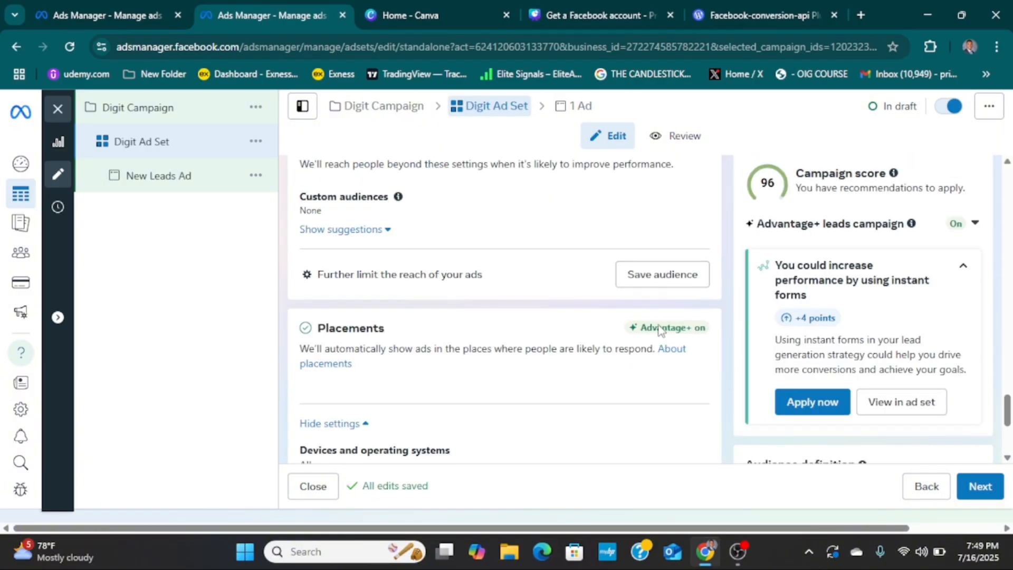
mouse_move(658, 336)
scroll(338, 399, "down", 2)
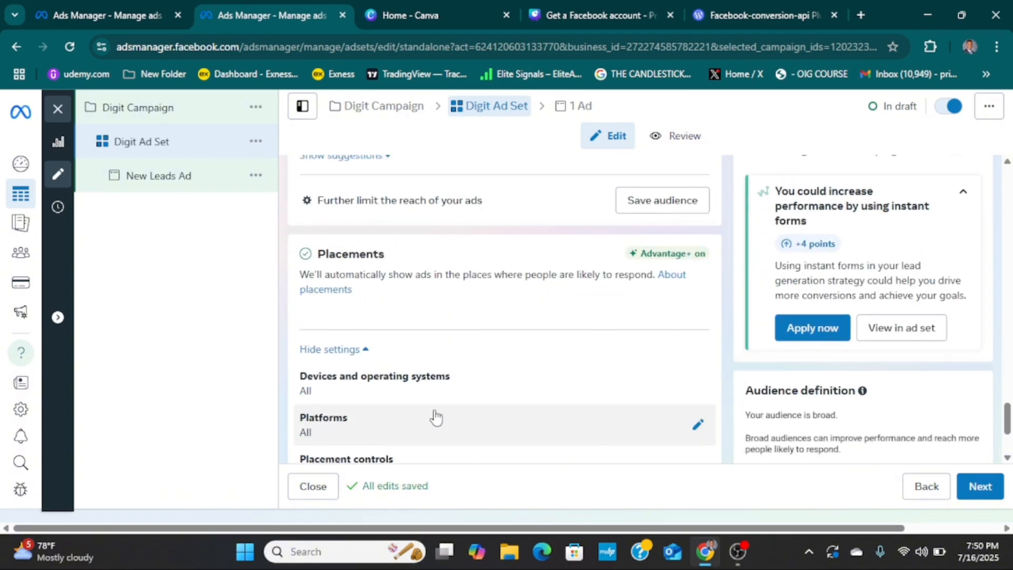
left_click(367, 352)
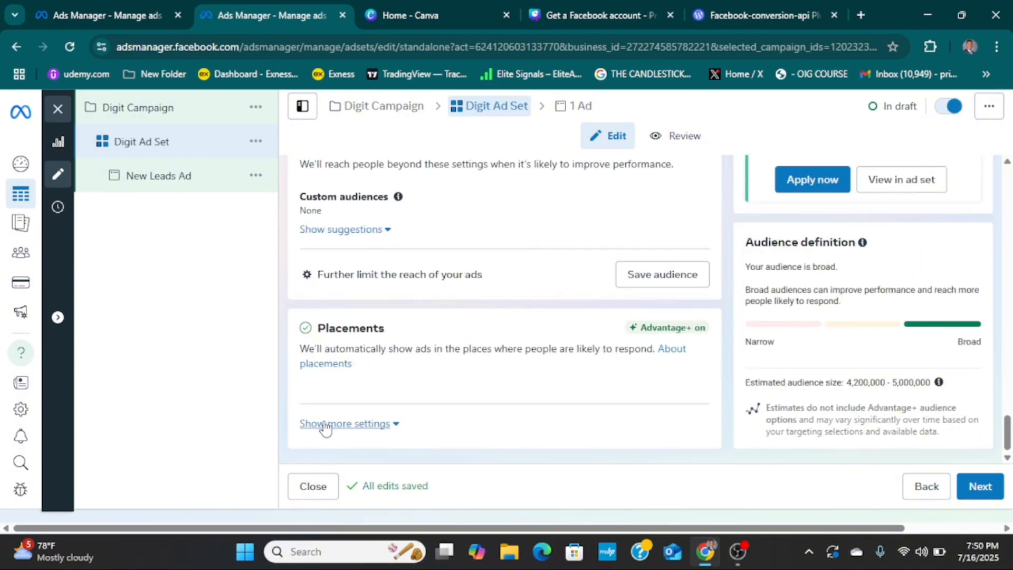
Expand the additional placement settings again and examine the device types offered under devices and operating systems.
left_click(398, 429)
scroll(417, 407, "down", 2)
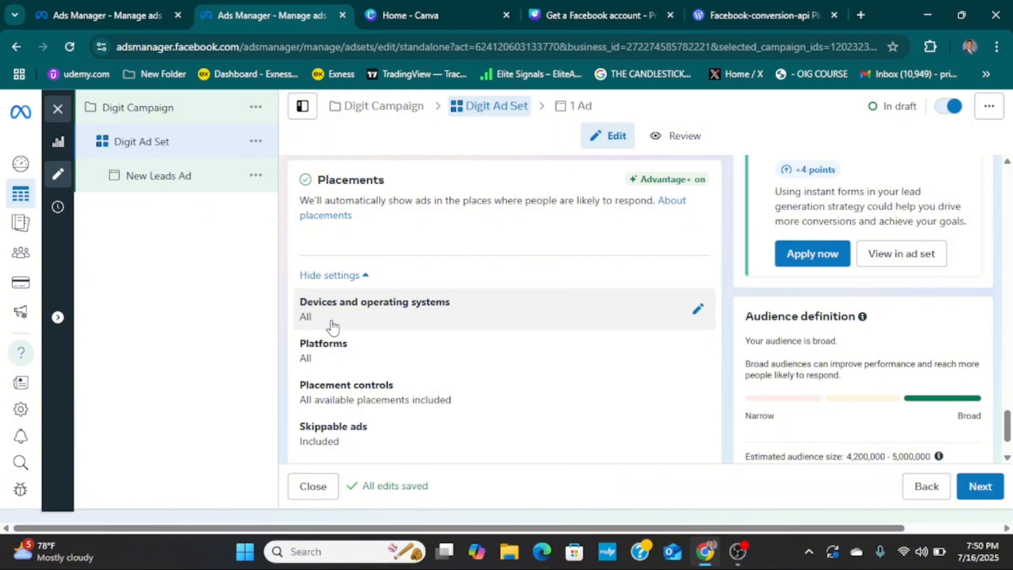
left_click(695, 314)
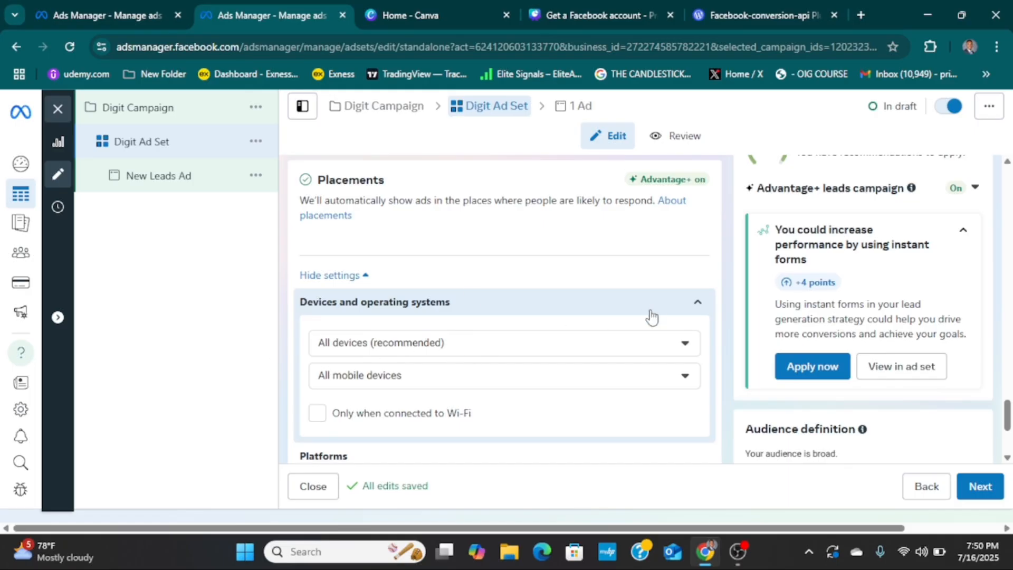
left_click(480, 343)
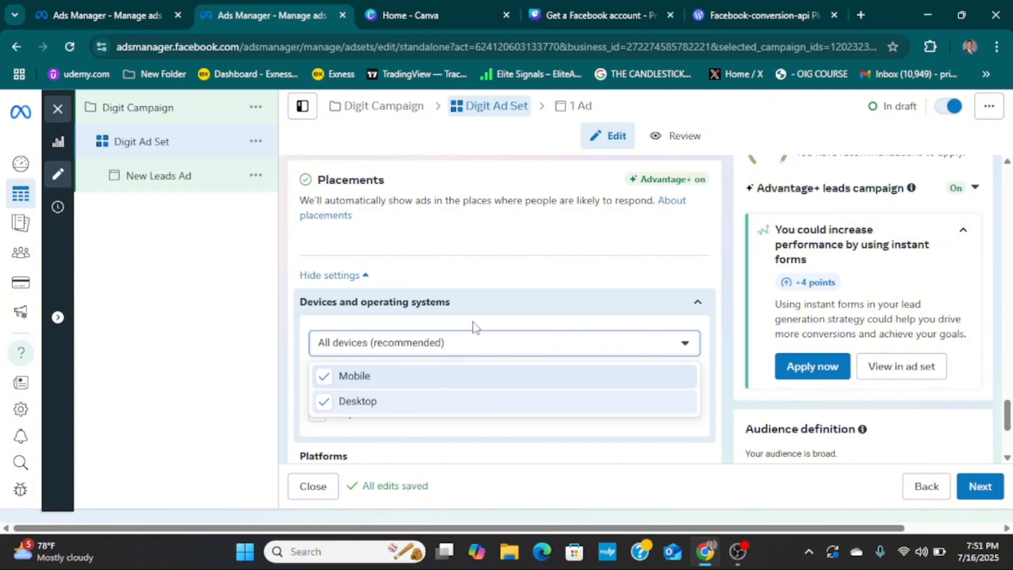
left_click(461, 341)
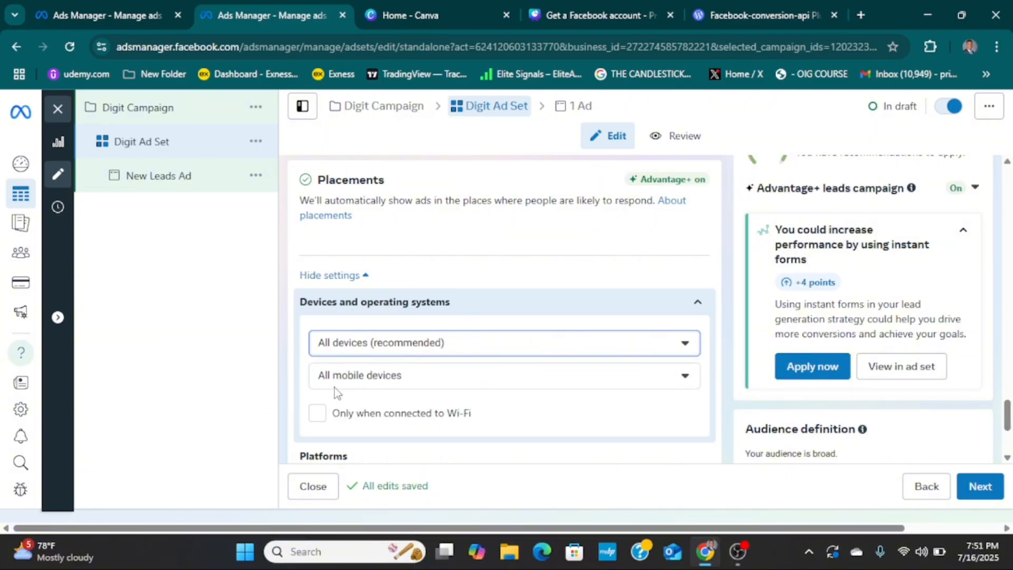
Examine the mobile device choices, and open the platforms setting of the ad set's placements.
left_click(387, 376)
scroll(419, 432, "down", 1)
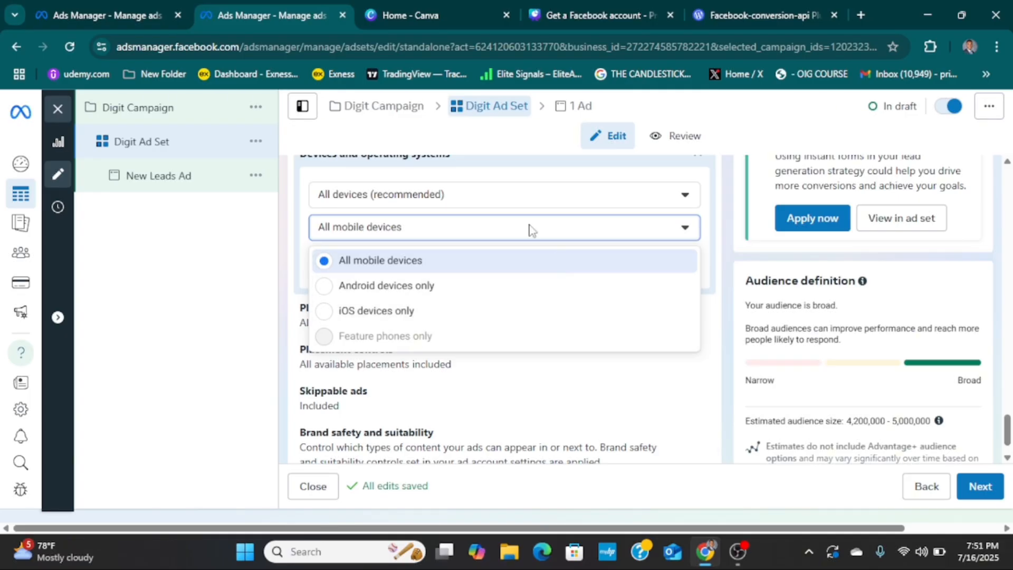
left_click(714, 315)
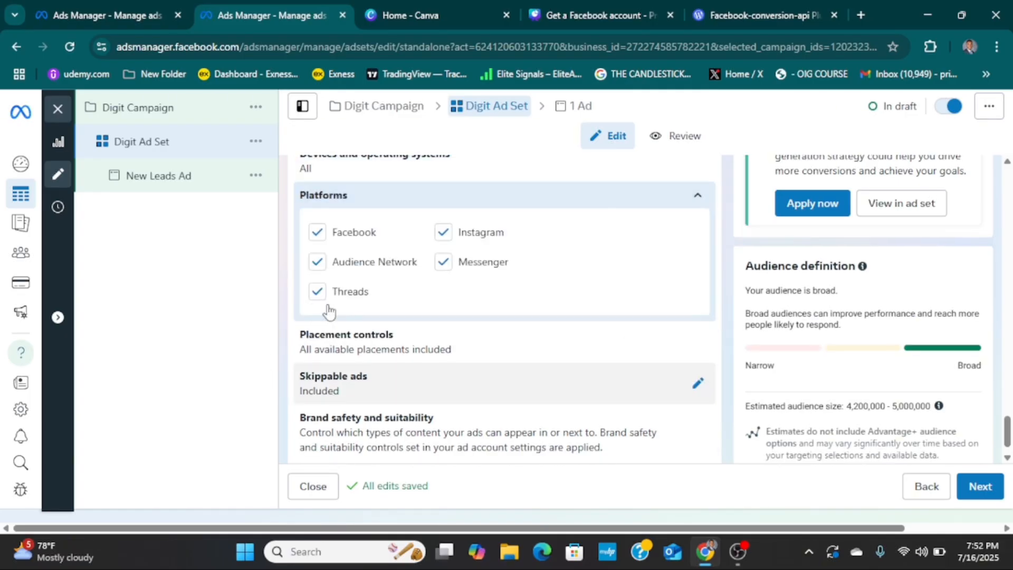
Exclude Threads and Audience Network from the ad set's platforms, keeping Facebook, Instagram and Messenger selected.
scroll(396, 282, "up", 1)
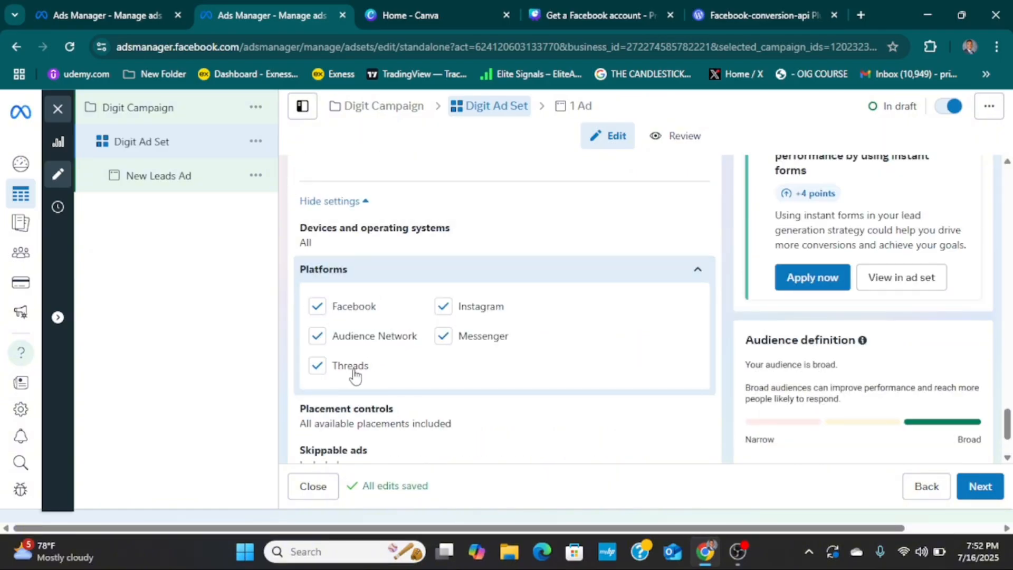
scroll(524, 235, "up", 2)
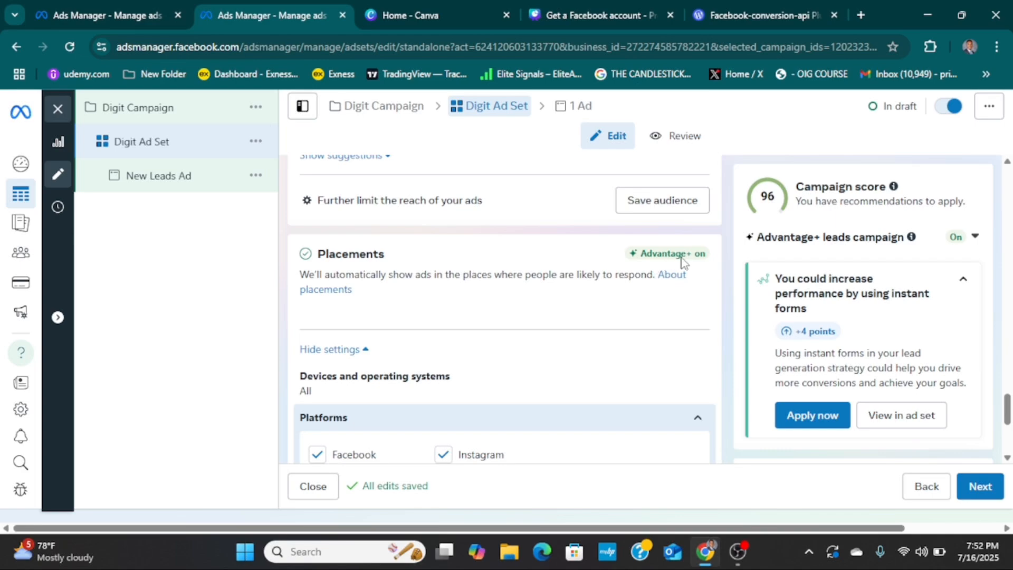
scroll(502, 294, "down", 5)
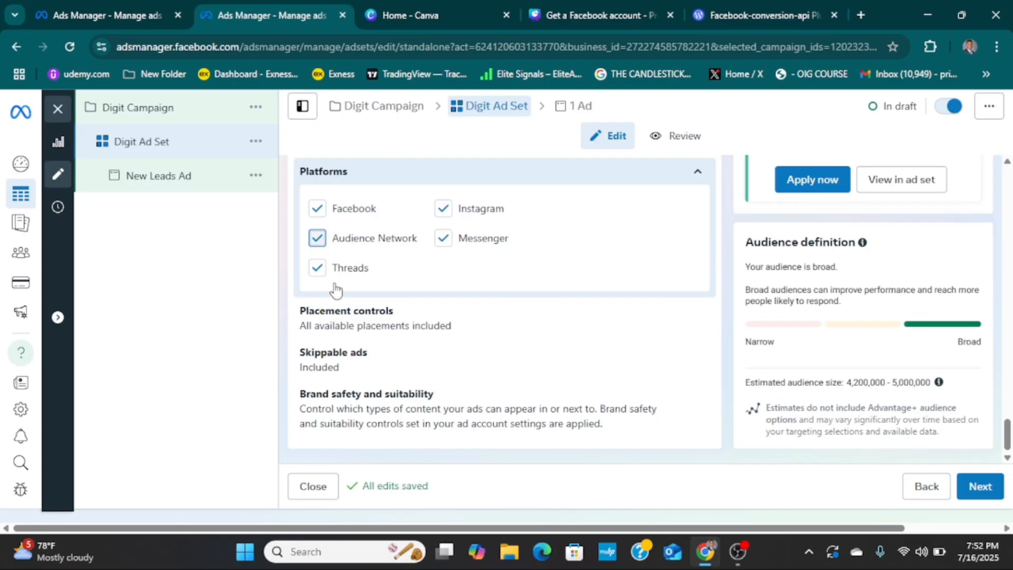
left_click(318, 240)
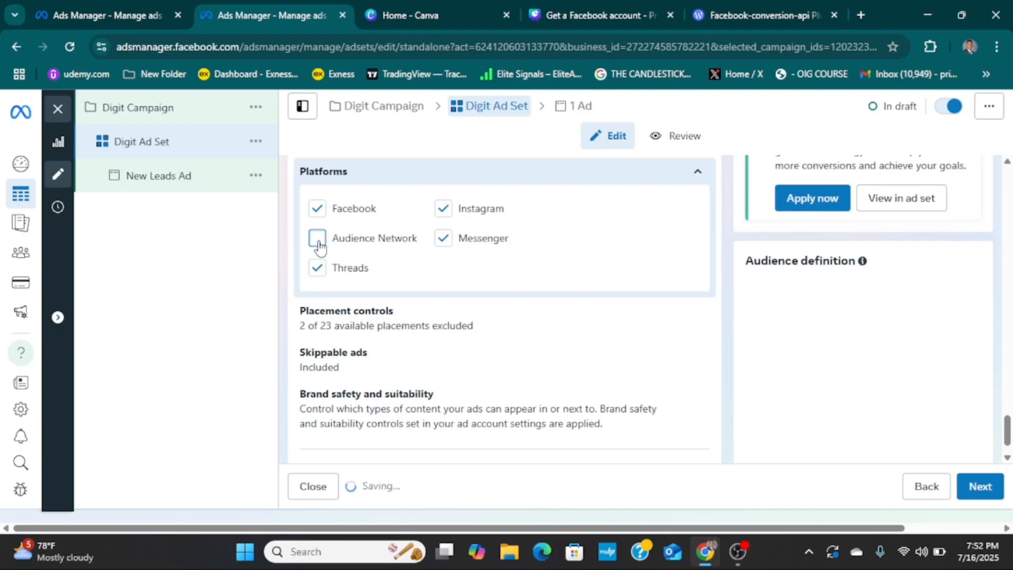
scroll(321, 276, "up", 1)
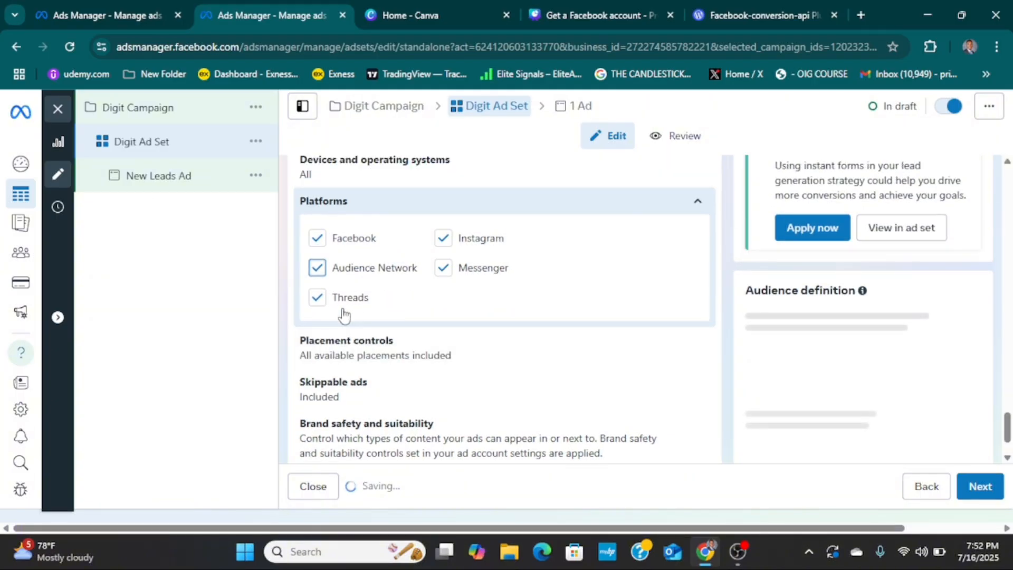
left_click(320, 306)
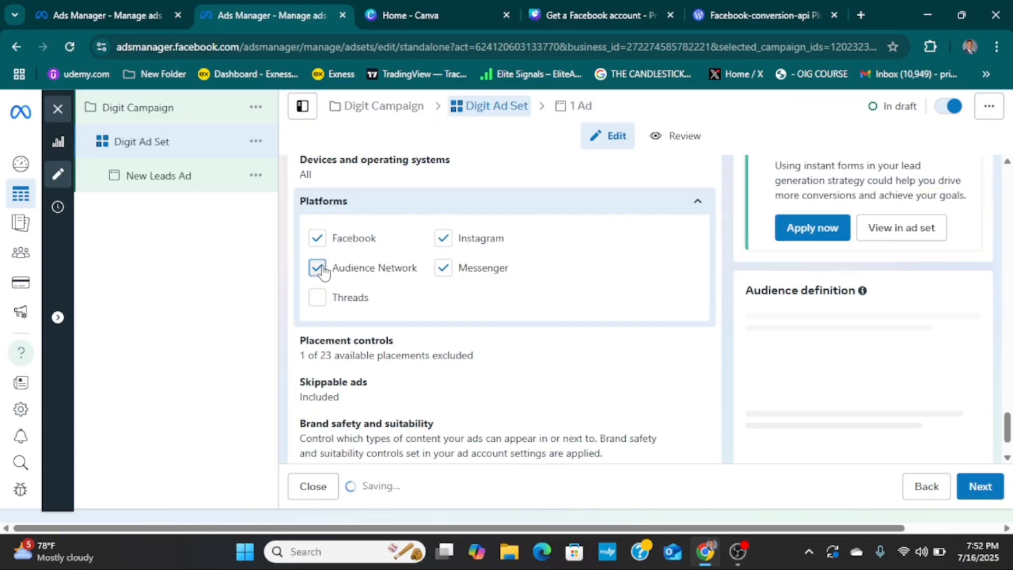
left_click(317, 268)
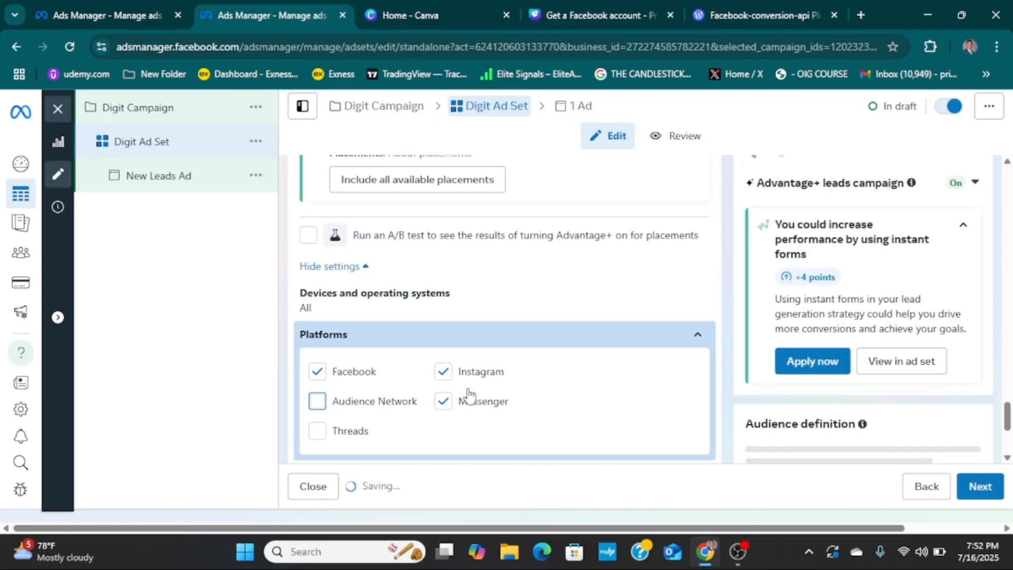
scroll(528, 396, "down", 4)
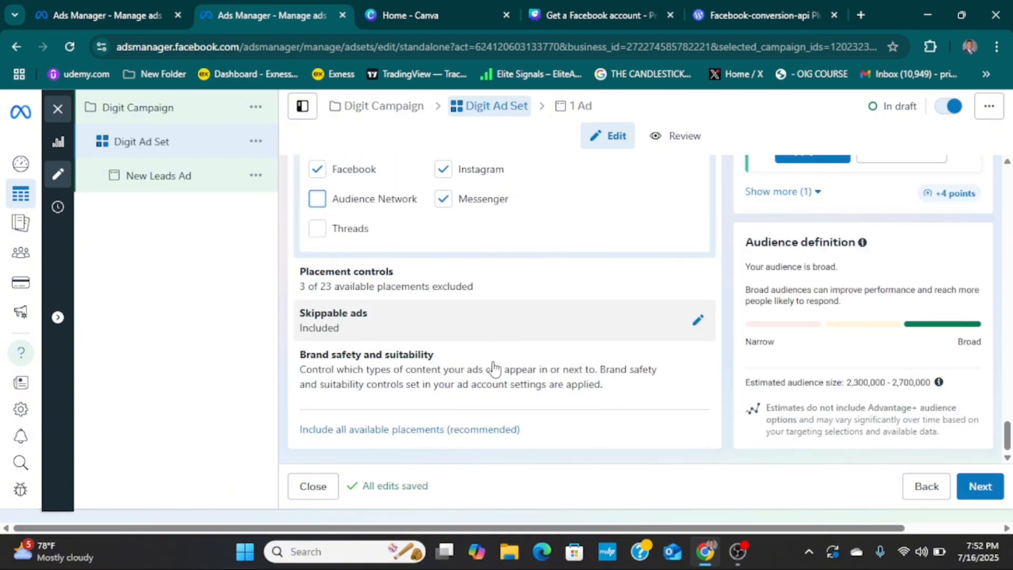
Proceed to the ad level of the campaign and rename the ad as Didit Ad.
left_click(991, 494)
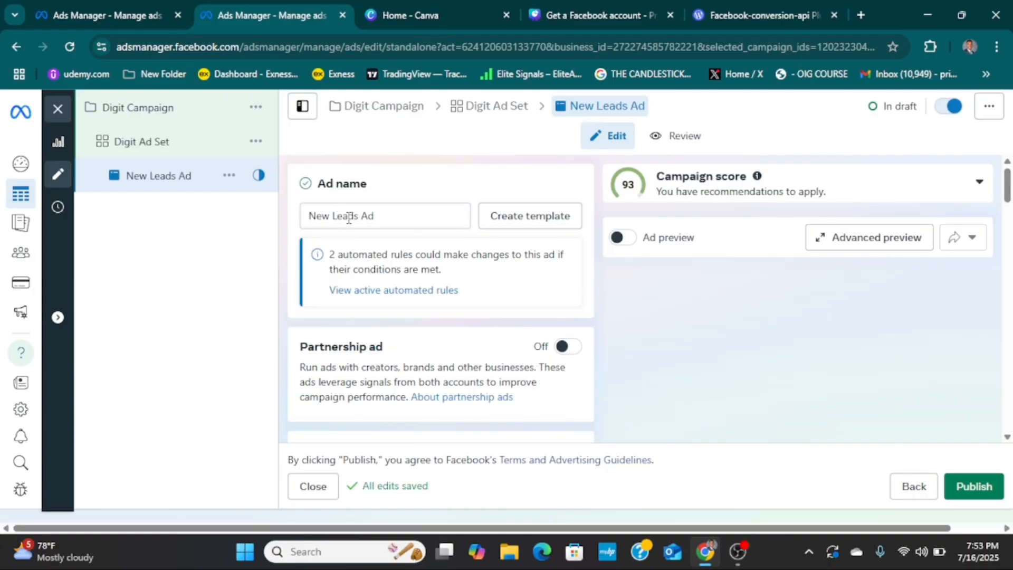
left_click_drag(358, 216, 298, 223)
type("D")
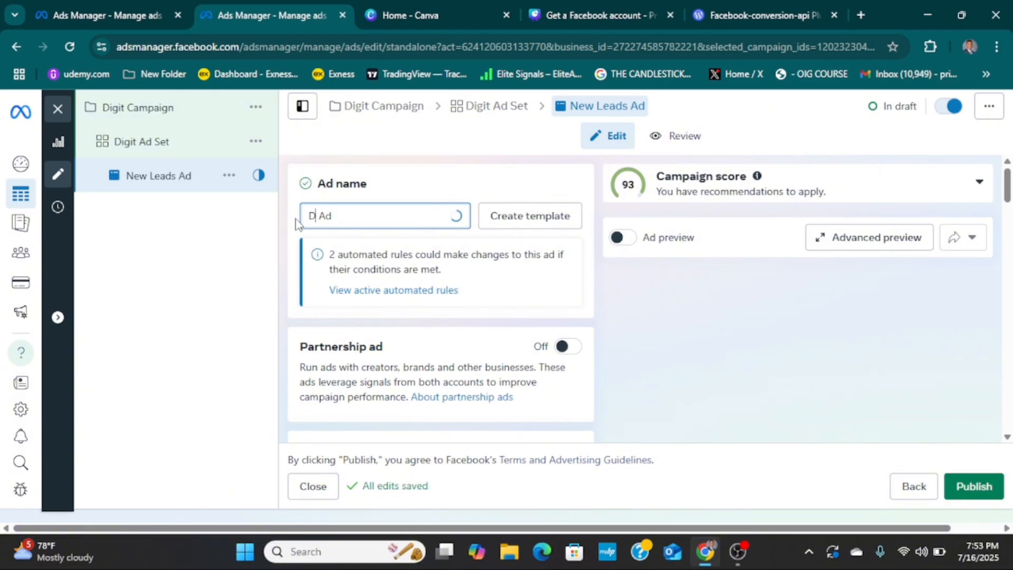
type("idit")
Examine the ad's partnership, identity, ad setup, creative source, format and multi-advertiser settings.
scroll(369, 336, "down", 3)
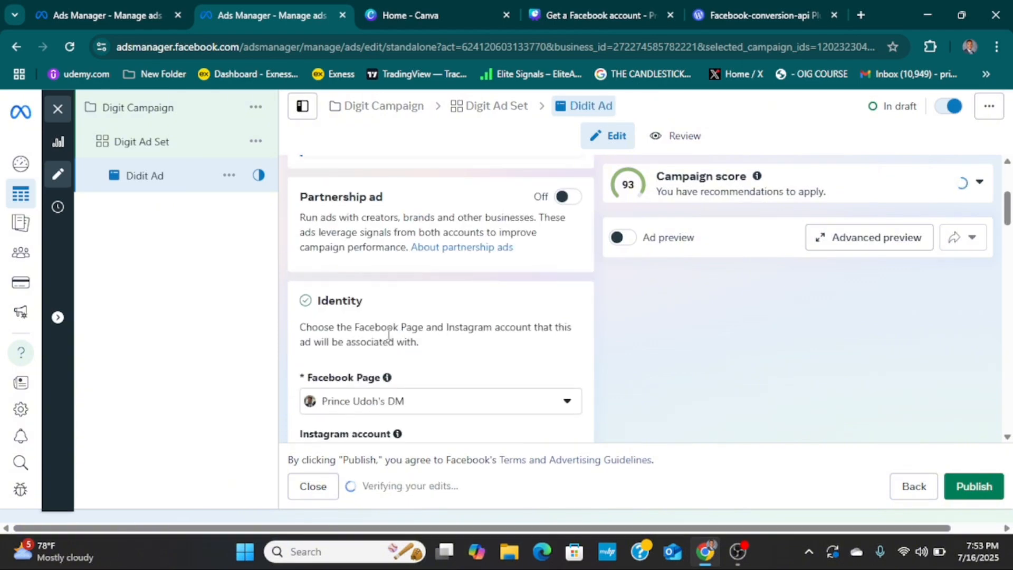
scroll(389, 334, "down", 3)
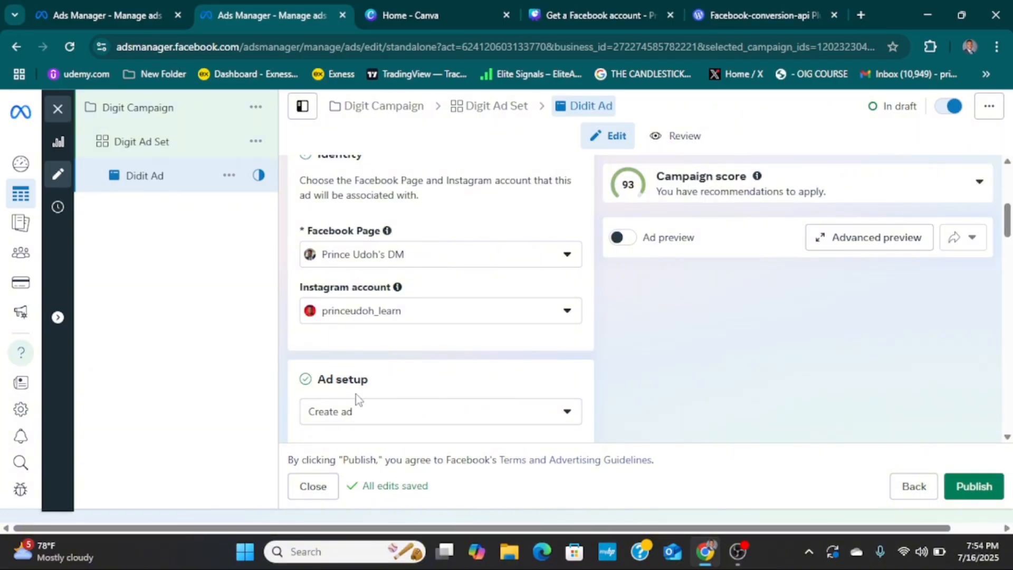
scroll(398, 364, "down", 3)
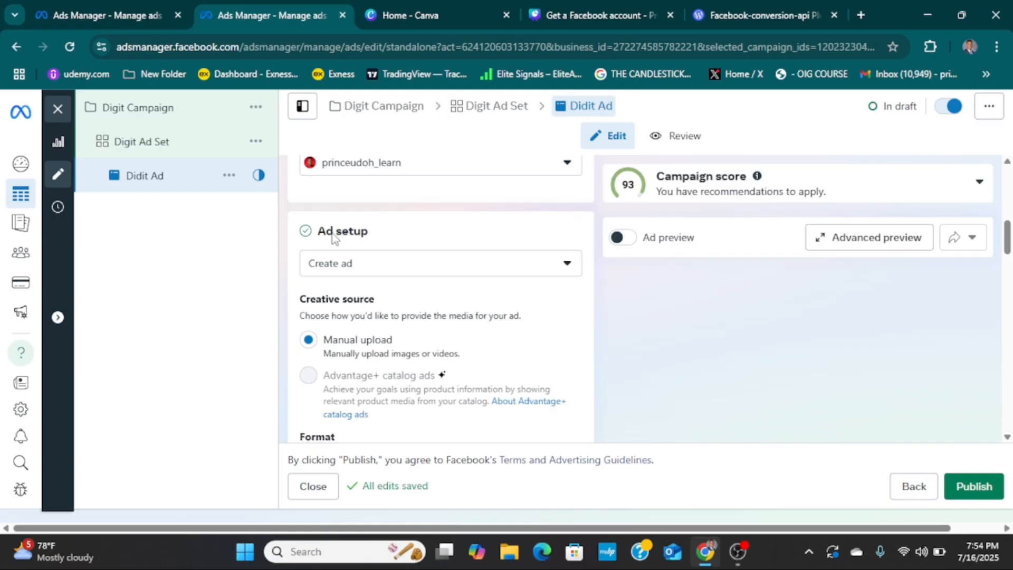
scroll(387, 323, "down", 1)
scroll(387, 323, "down", 3)
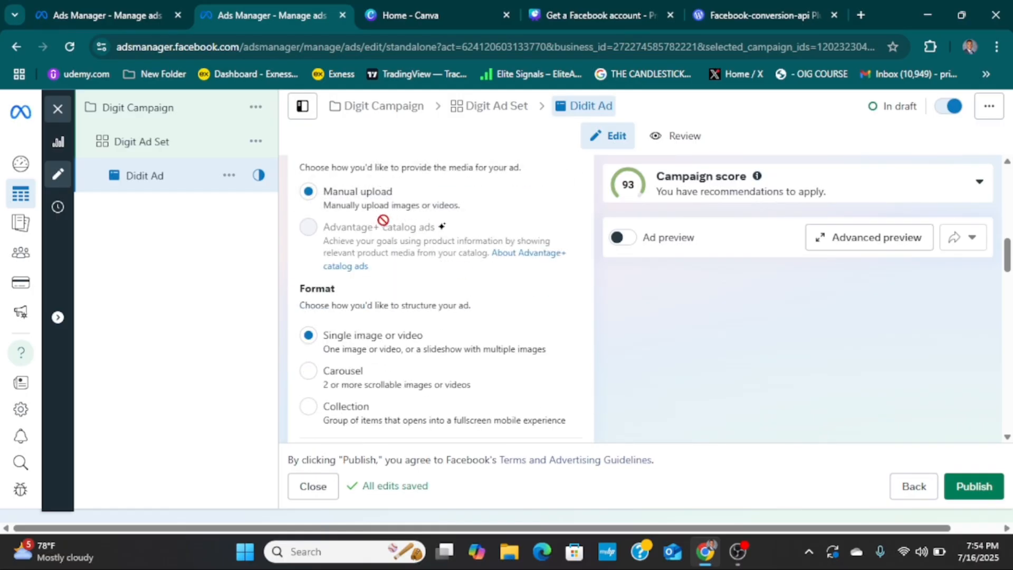
scroll(390, 298, "up", 3)
scroll(410, 380, "down", 4)
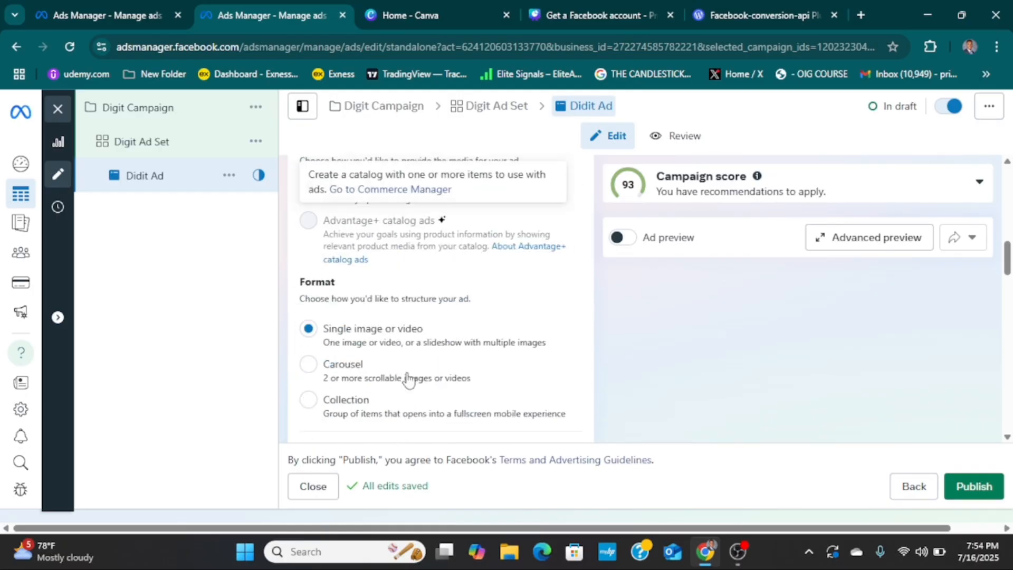
scroll(446, 296, "down", 3)
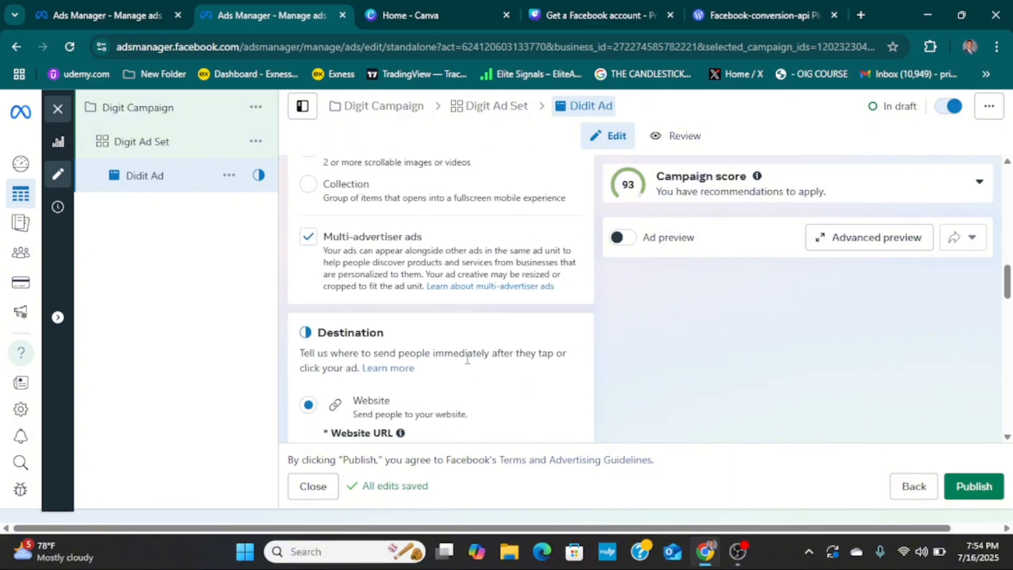
Enter https//igcourse.ng/richclass as the website URL of the ad's destination.
scroll(407, 359, "down", 3)
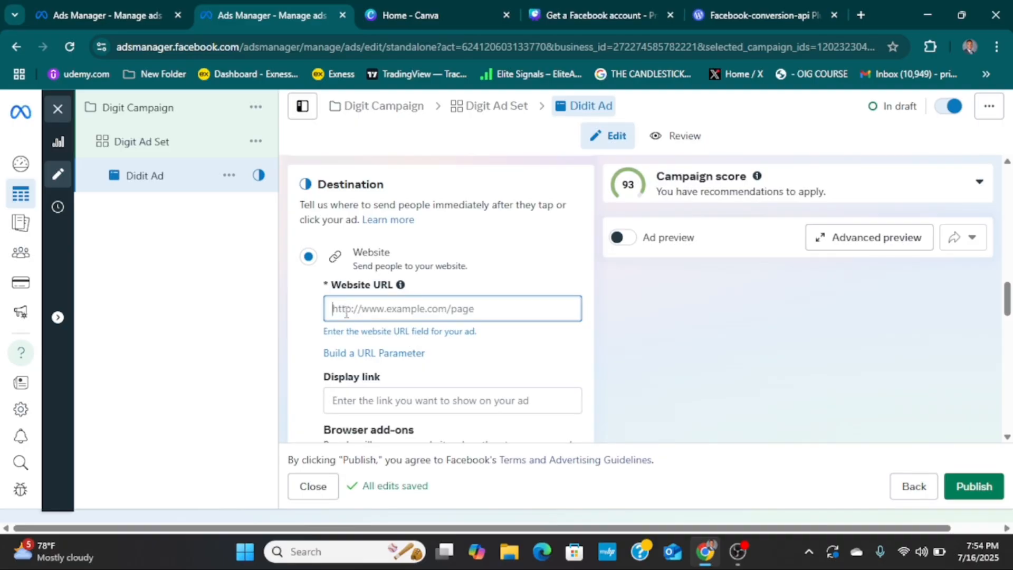
type("https")
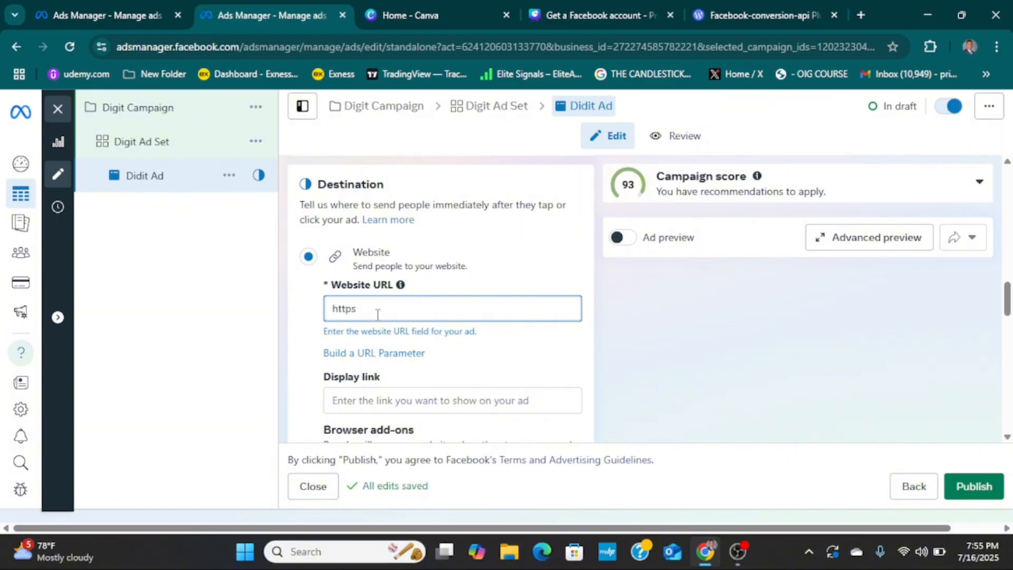
type("//")
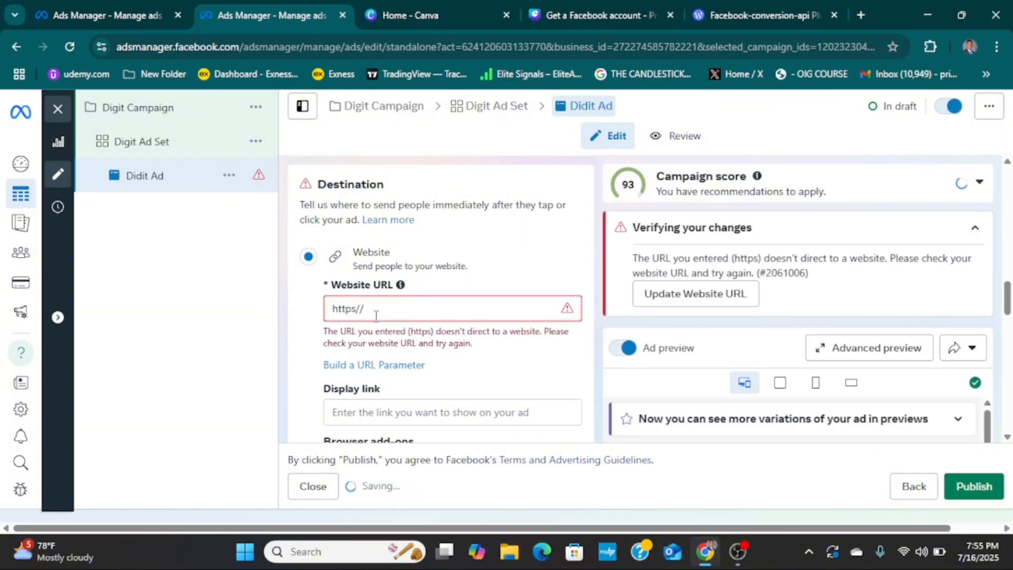
type("igcourse.ng/")
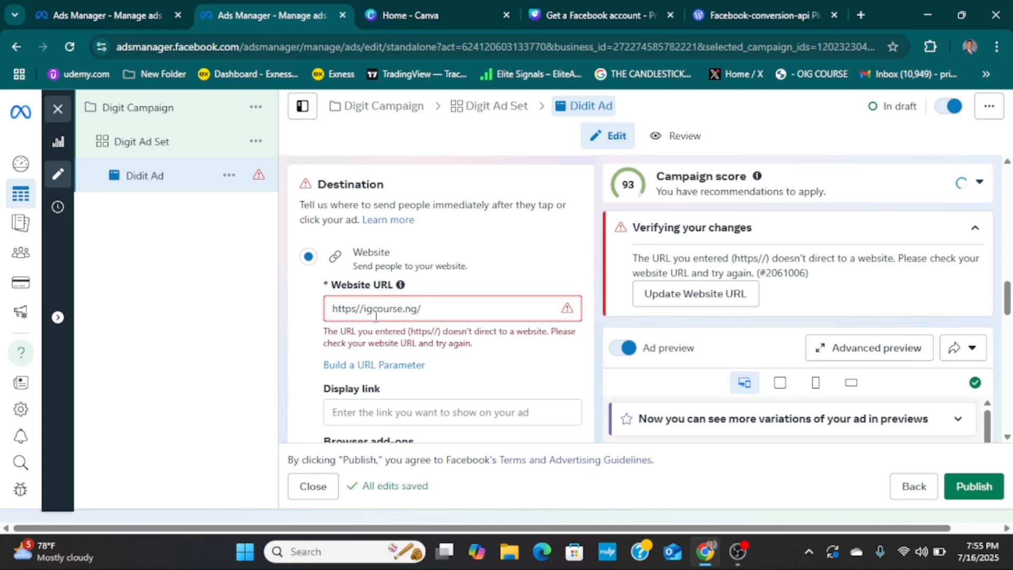
type("richclass")
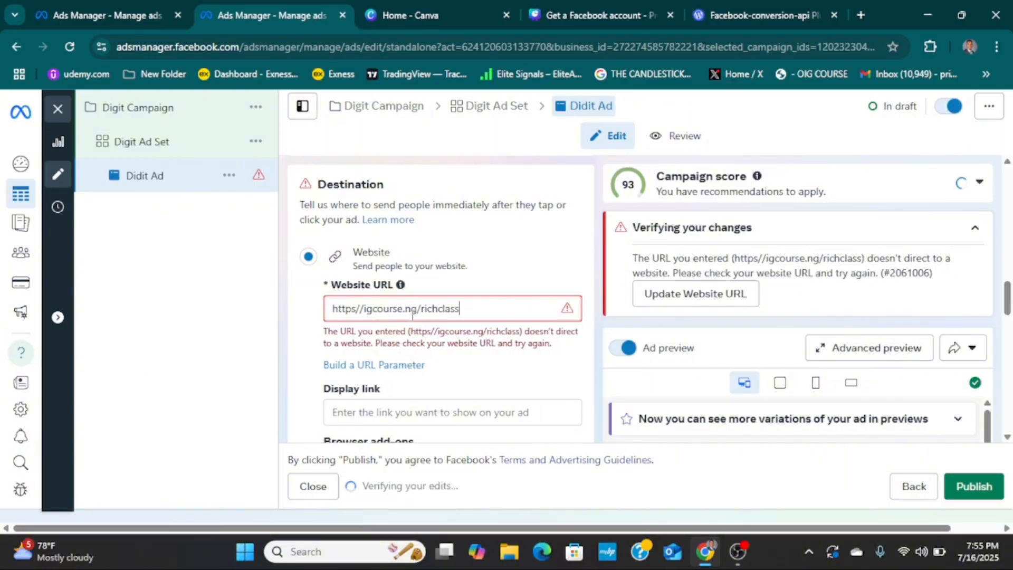
Correct the destination's website URL to oigcourse.ng/richclass, removing the https// prefix and adding the missing first letter.
left_click(364, 309)
type(":")
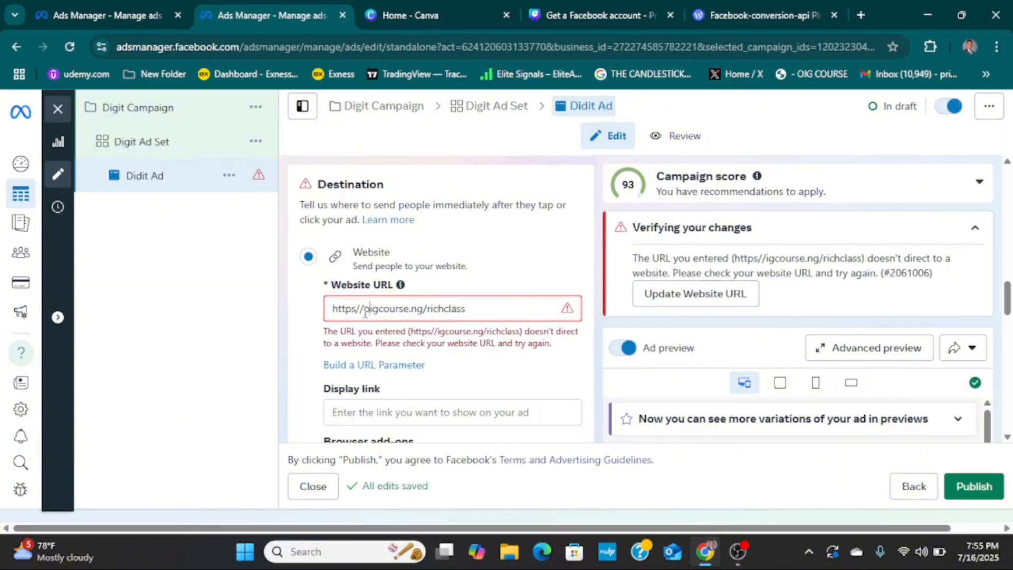
type("o")
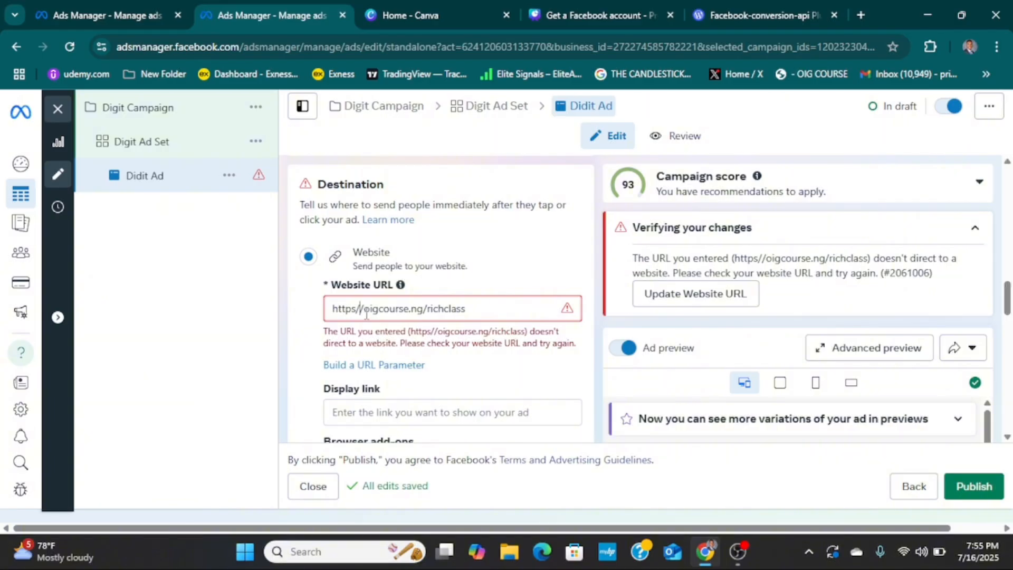
left_click_drag(366, 311, 327, 314)
key("Right")
key("Delete")
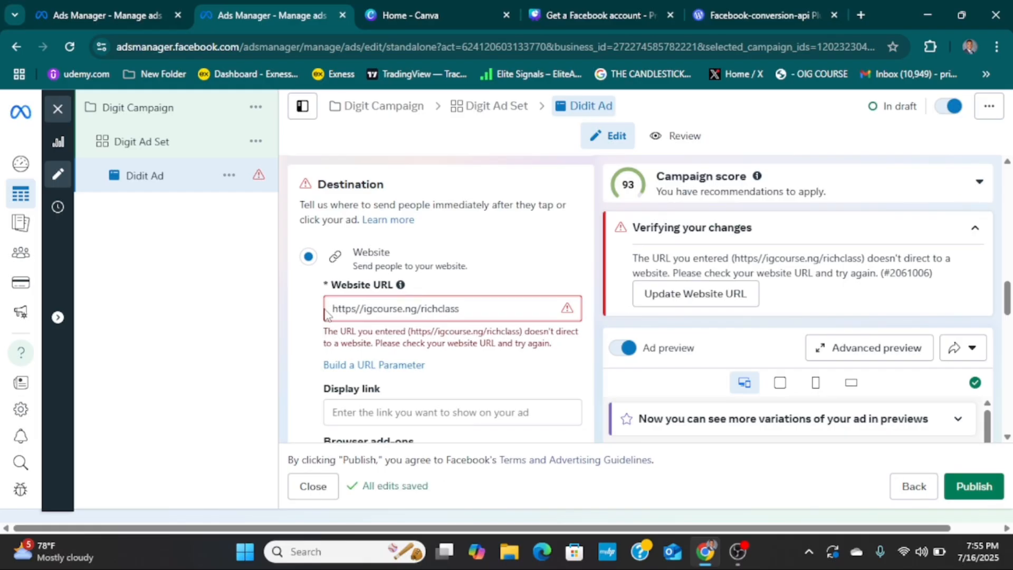
key("BackSpace")
key("BackSpace")
key("BackSpace")
key("BackSpace")
key("BackSpace")
key("BackSpace")
key("BackSpace")
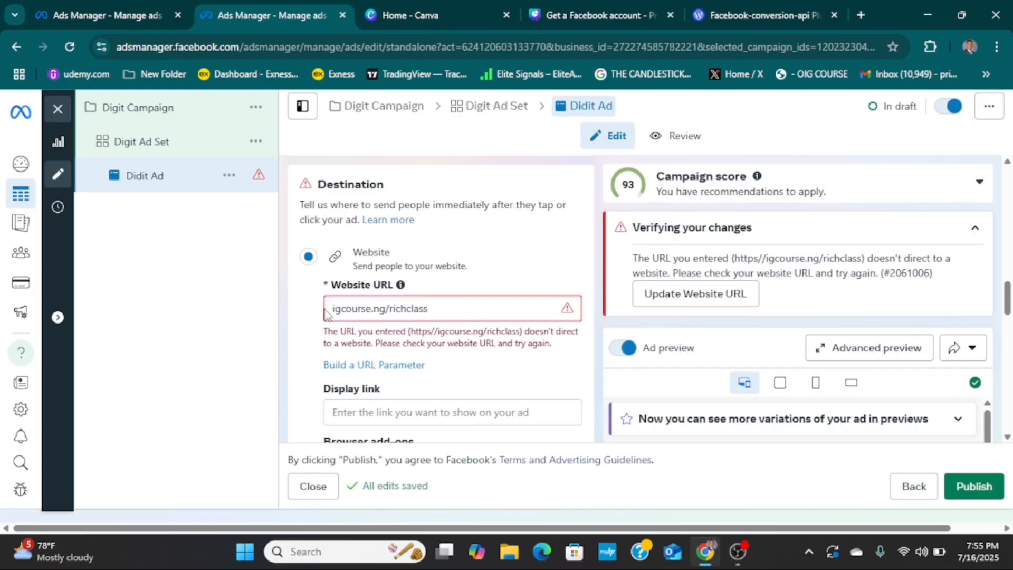
type("o")
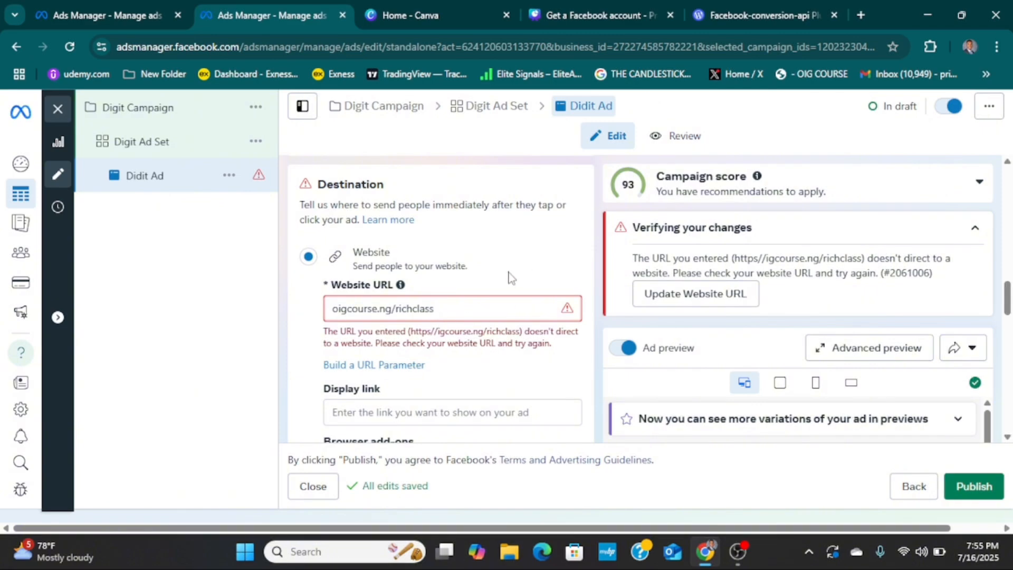
left_click(431, 312)
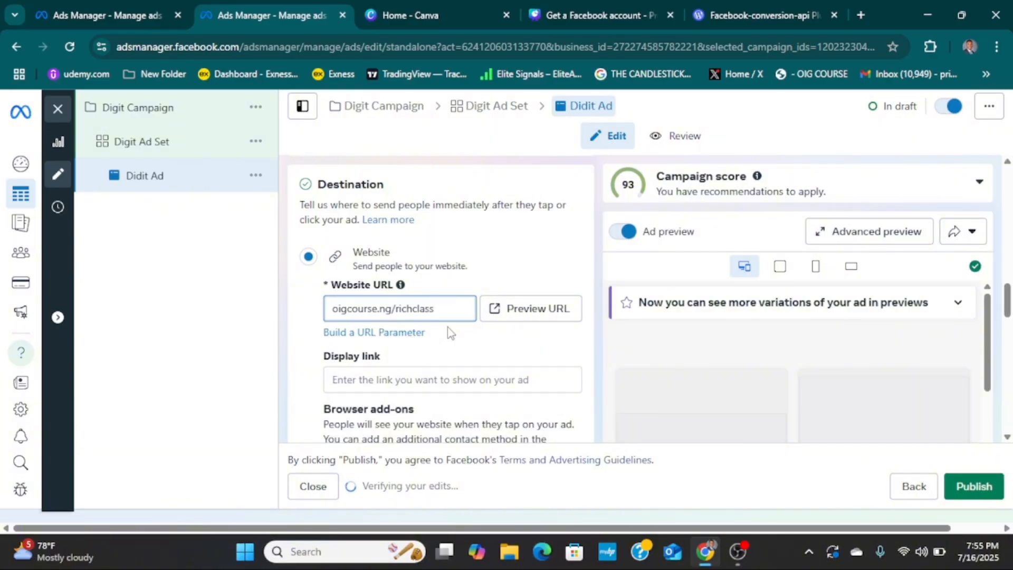
left_click(362, 376)
right_click(361, 375)
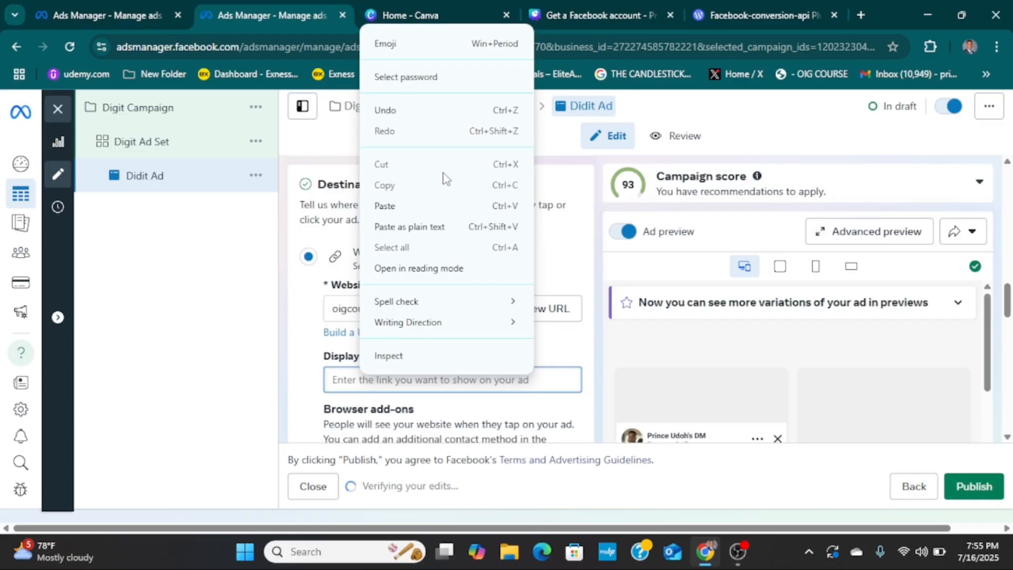
left_click(396, 205)
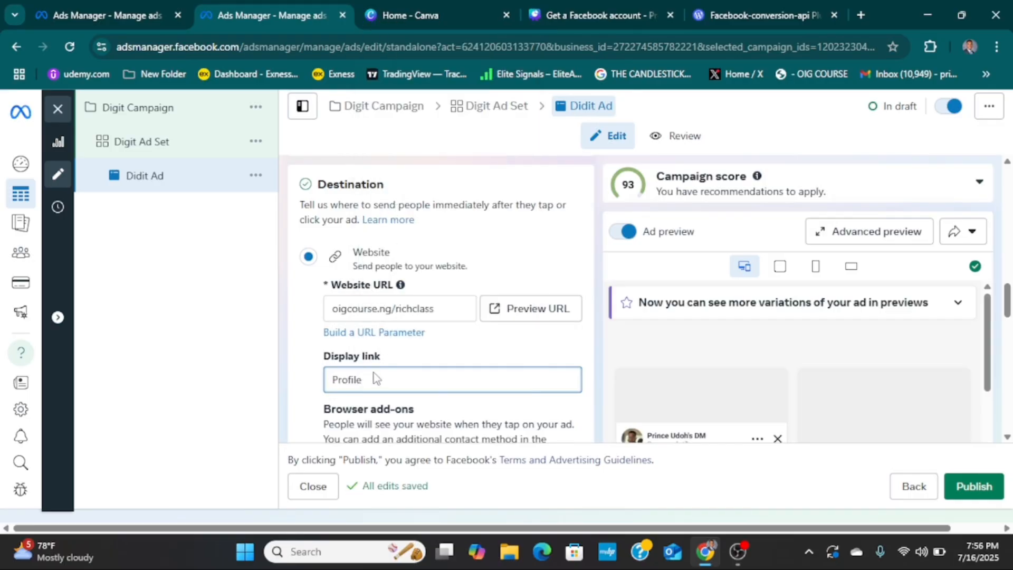
Copy the website URL oigcourse.ng/richclass and paste it as the ad's display link, replacing the existing text.
triple_click(364, 310)
right_click(364, 311)
left_click(417, 224)
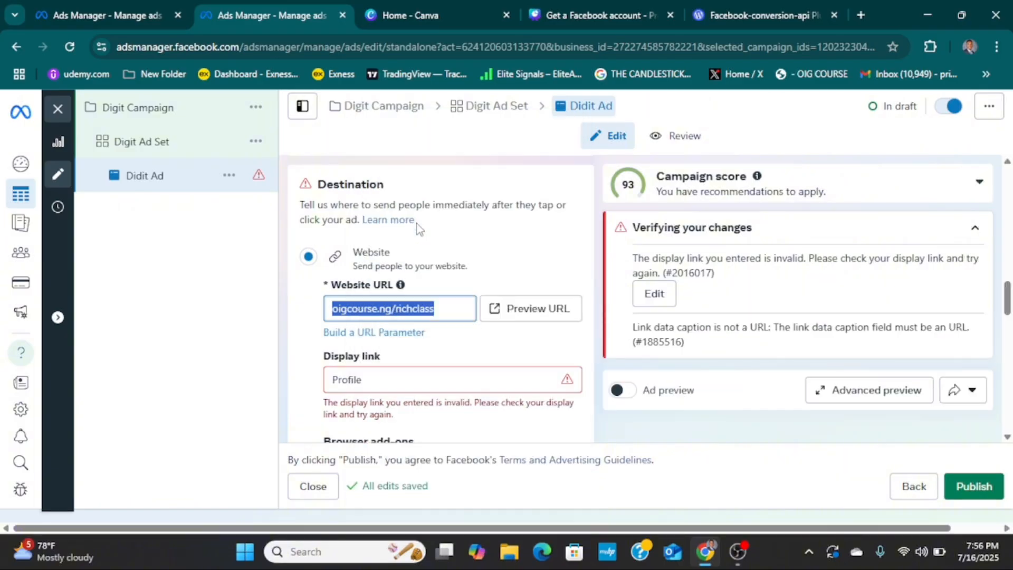
double_click(357, 379)
right_click(357, 379)
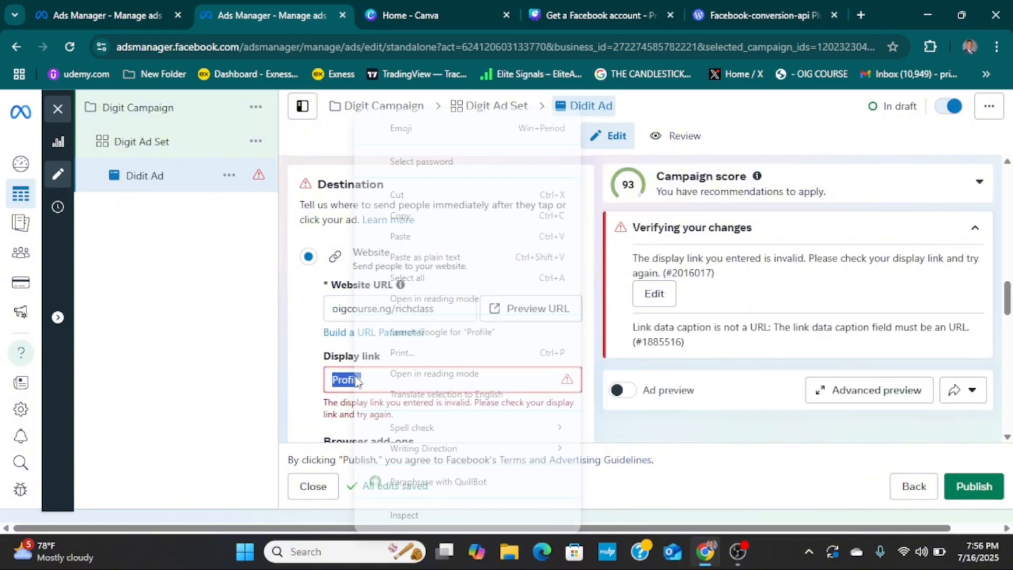
left_click(413, 236)
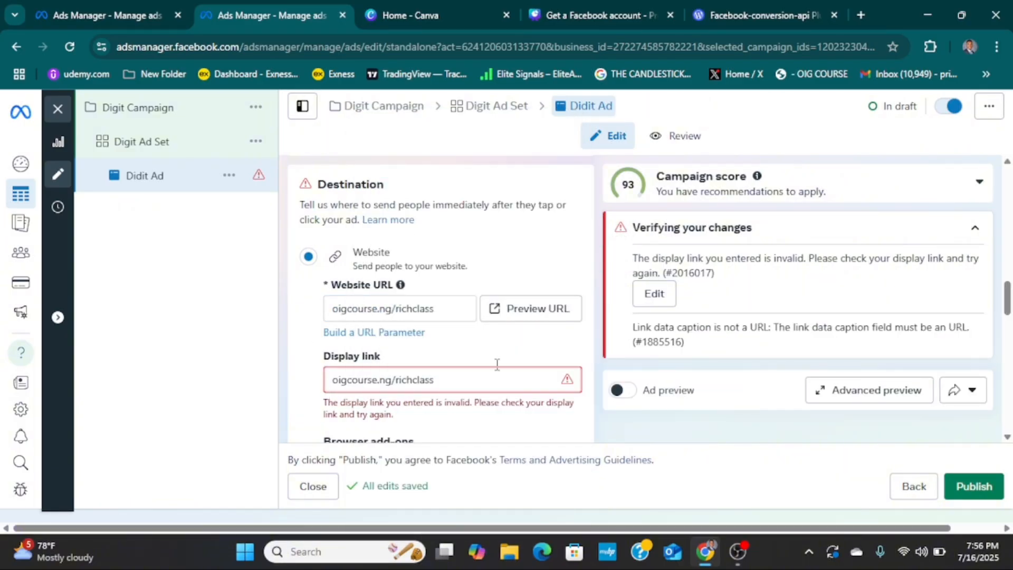
Examine the browser add-ons and the other destination options of the ad, down to the ad creative section.
scroll(401, 369, "down", 3)
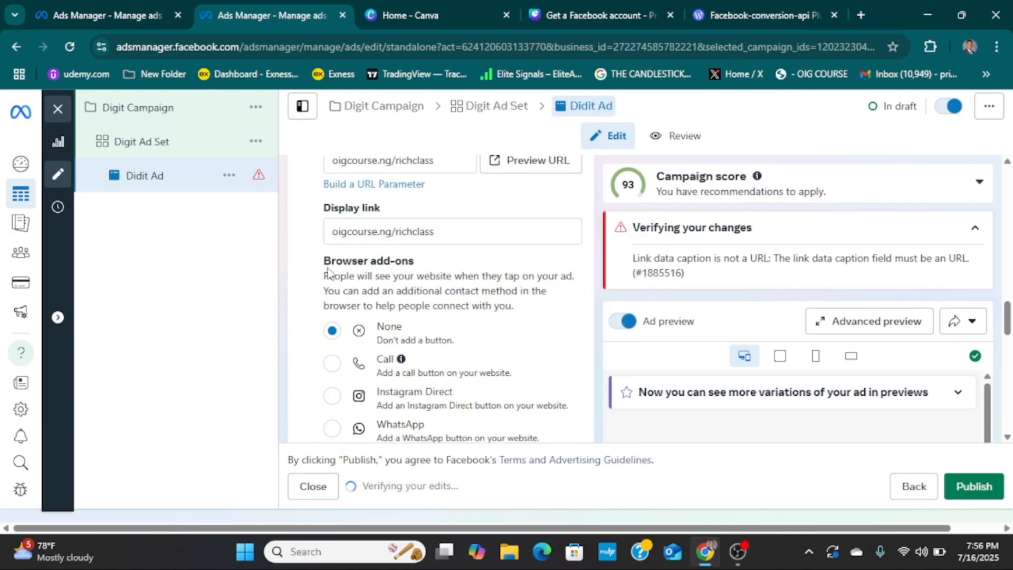
left_click_drag(325, 262, 415, 264)
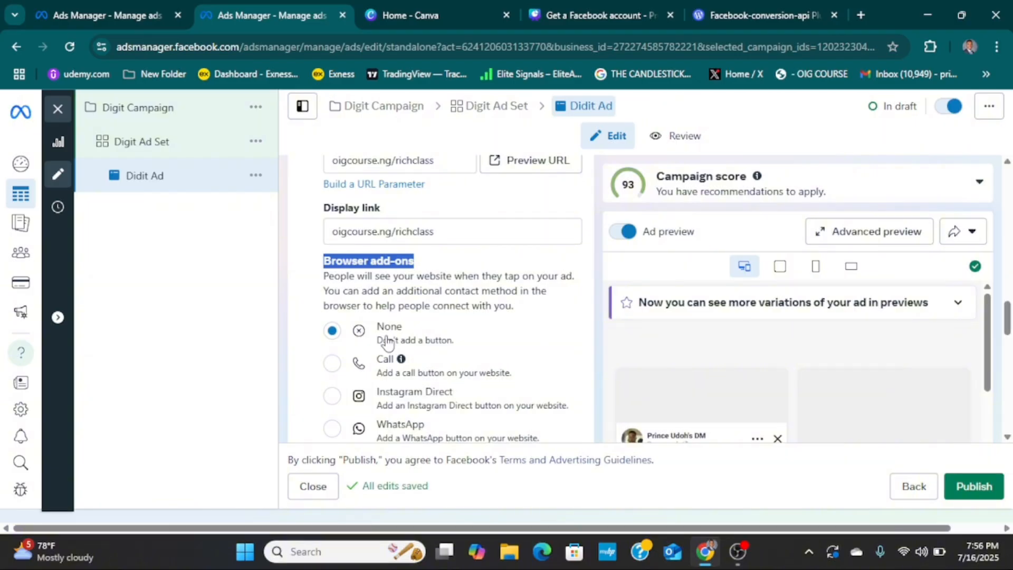
scroll(396, 332, "down", 3)
scroll(396, 332, "down", 4)
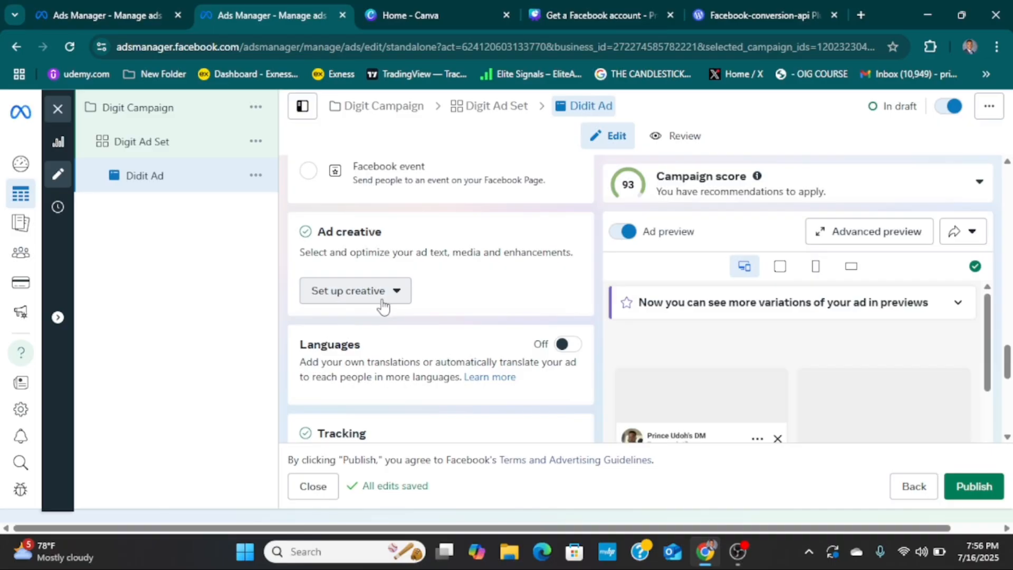
Examine the ad's languages and tracking settings, including the website, app and offline event options.
scroll(398, 369, "down", 1)
scroll(404, 372, "down", 1)
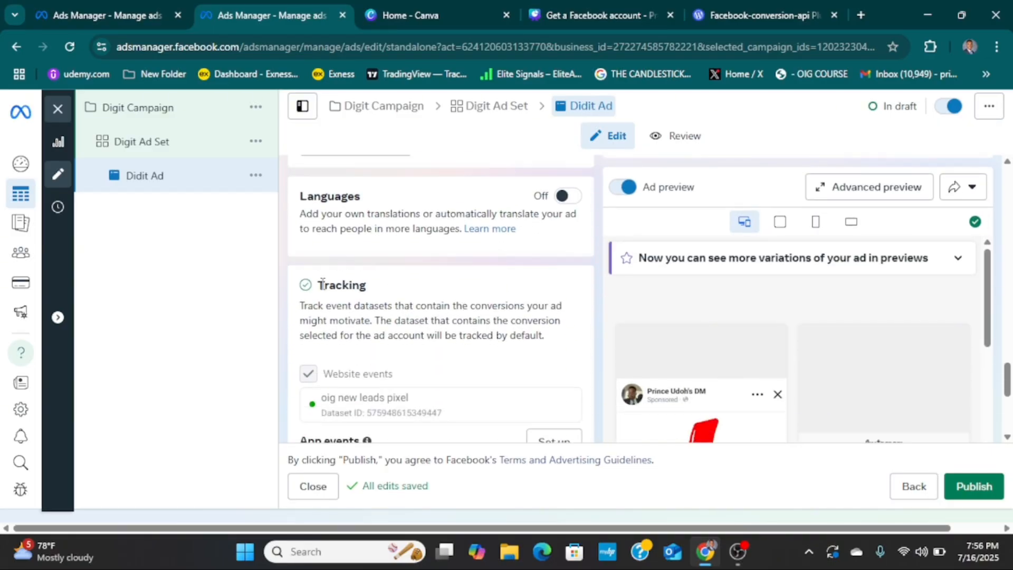
scroll(371, 295, "down", 2)
scroll(371, 296, "up", 4)
scroll(384, 309, "down", 2)
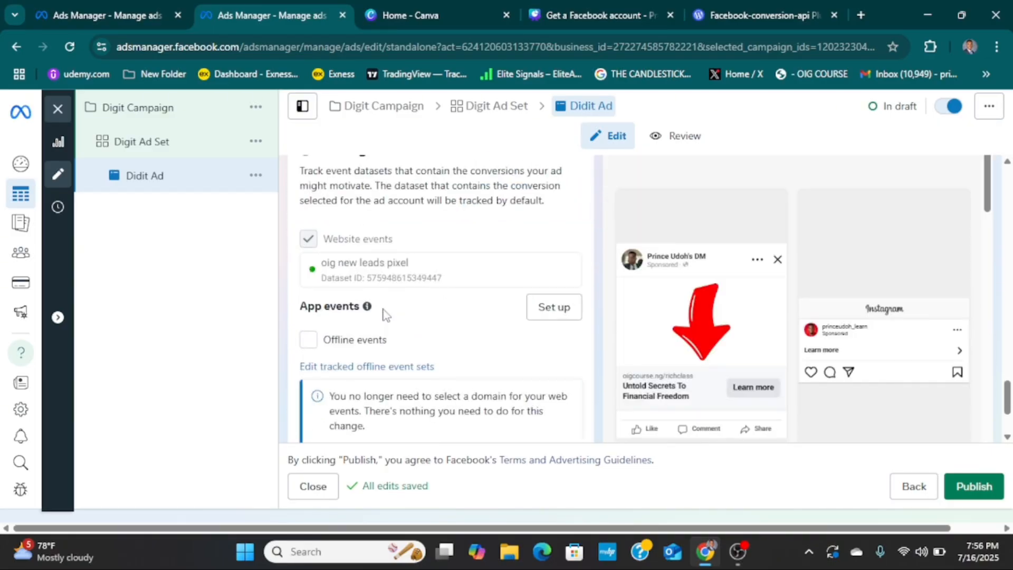
scroll(384, 309, "up", 2)
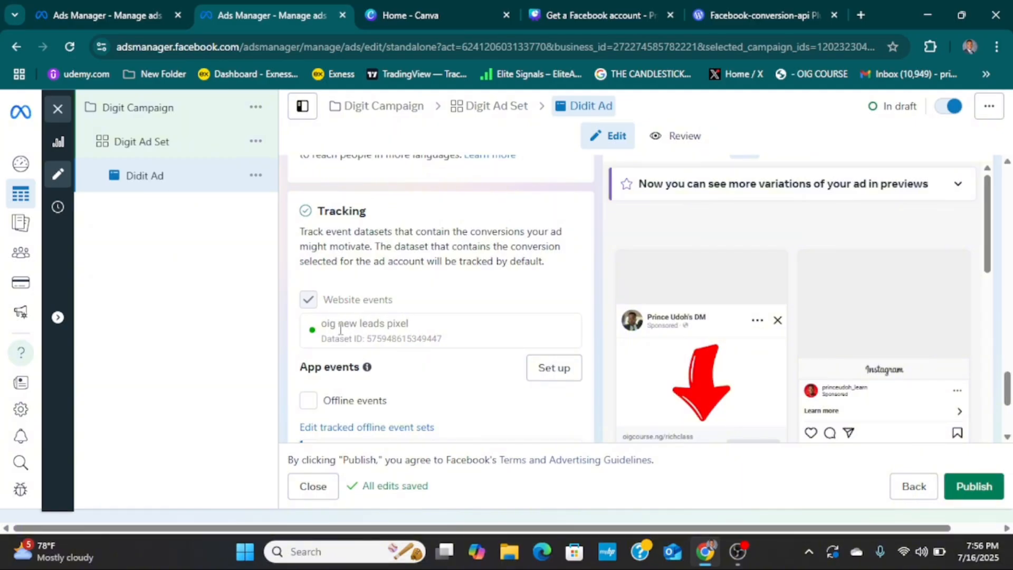
scroll(371, 371, "down", 4)
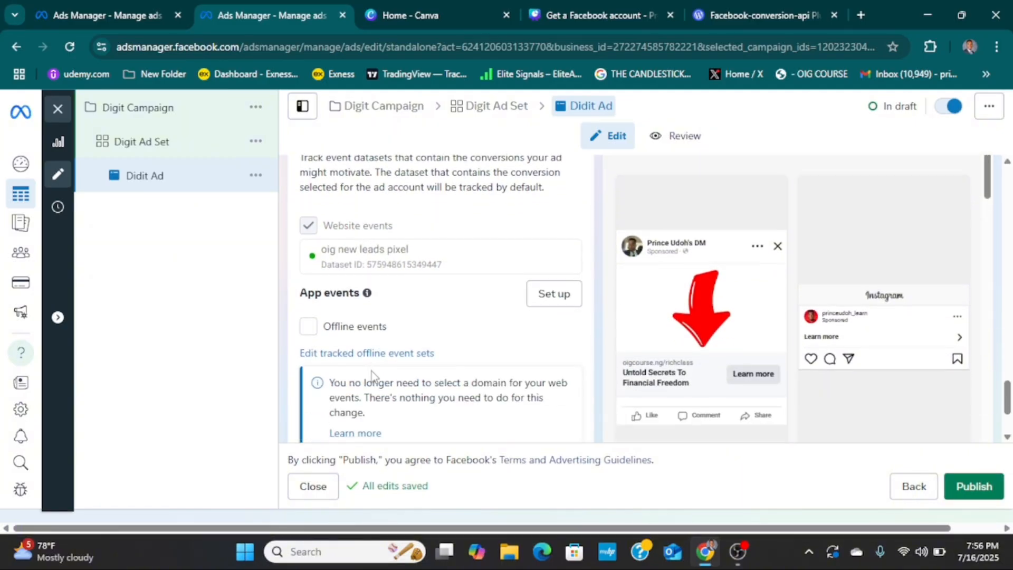
scroll(402, 356, "up", 10)
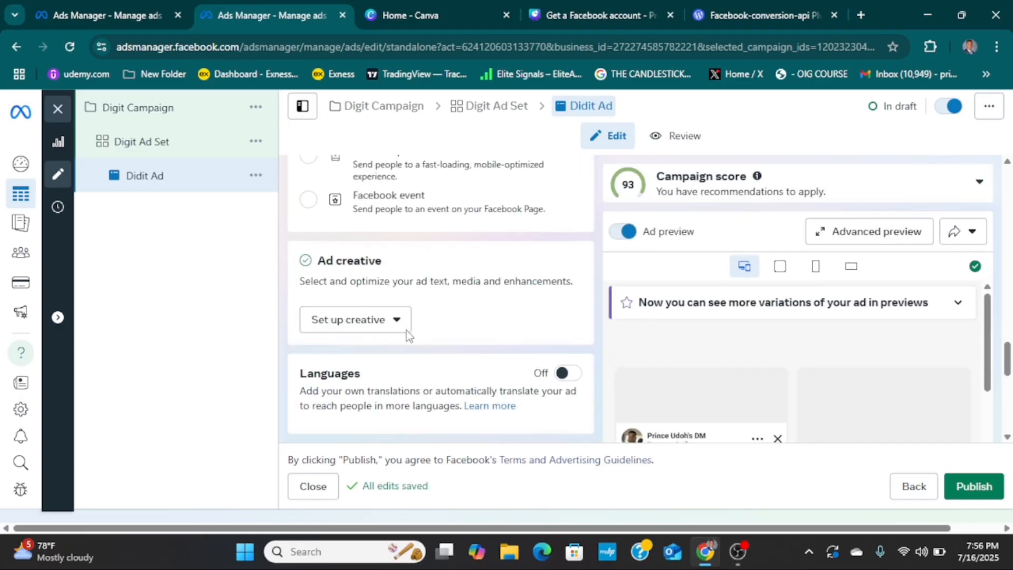
Start setting up the ad creative as a video ad and view the site links extension in the creative setup.
left_click(371, 327)
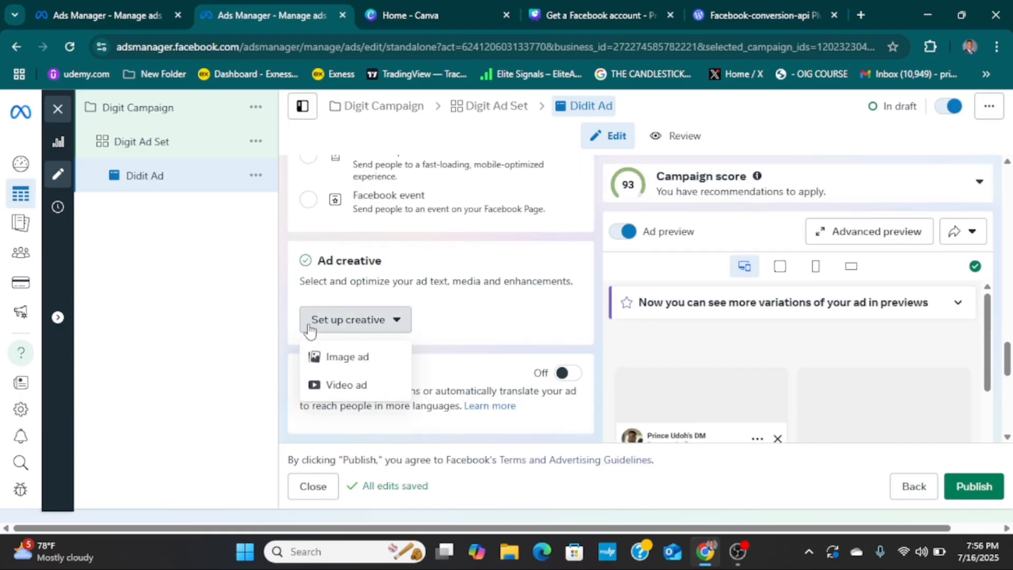
left_click(346, 390)
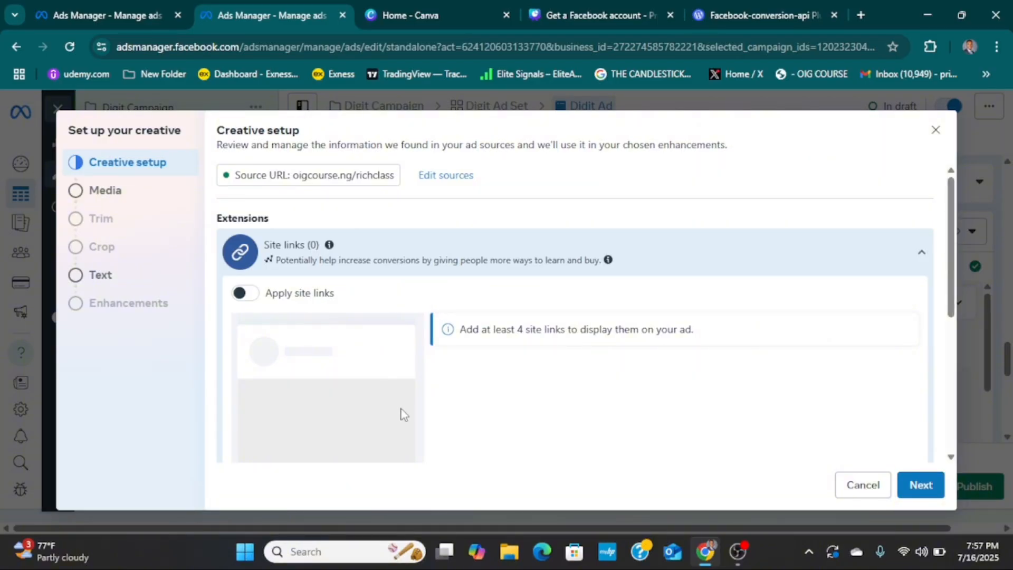
scroll(406, 414, "down", 3)
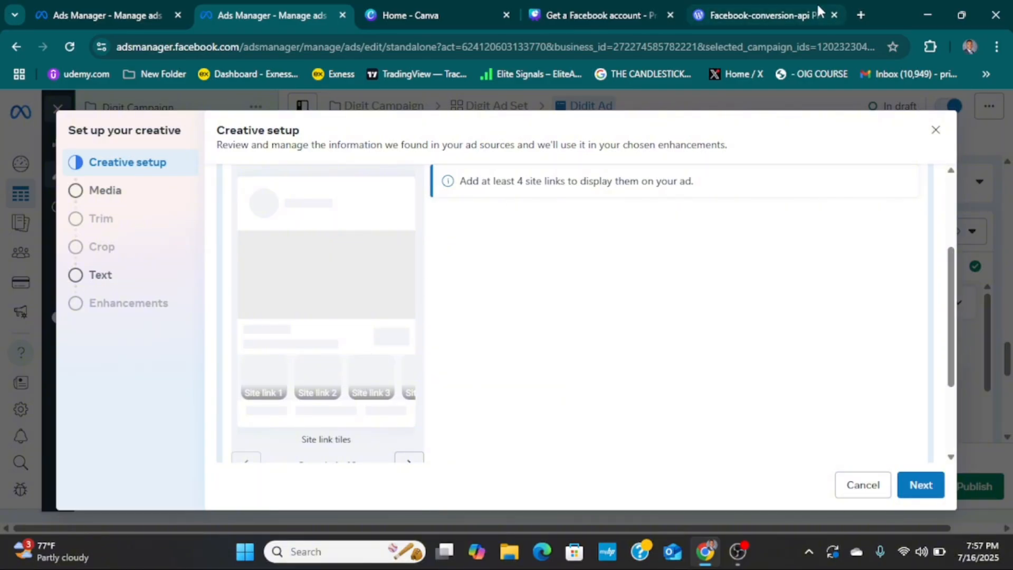
Search Google for "facebook ads with site link" in the browser tab holding the WordPress plugin page.
left_click(752, 7)
left_click(534, 45)
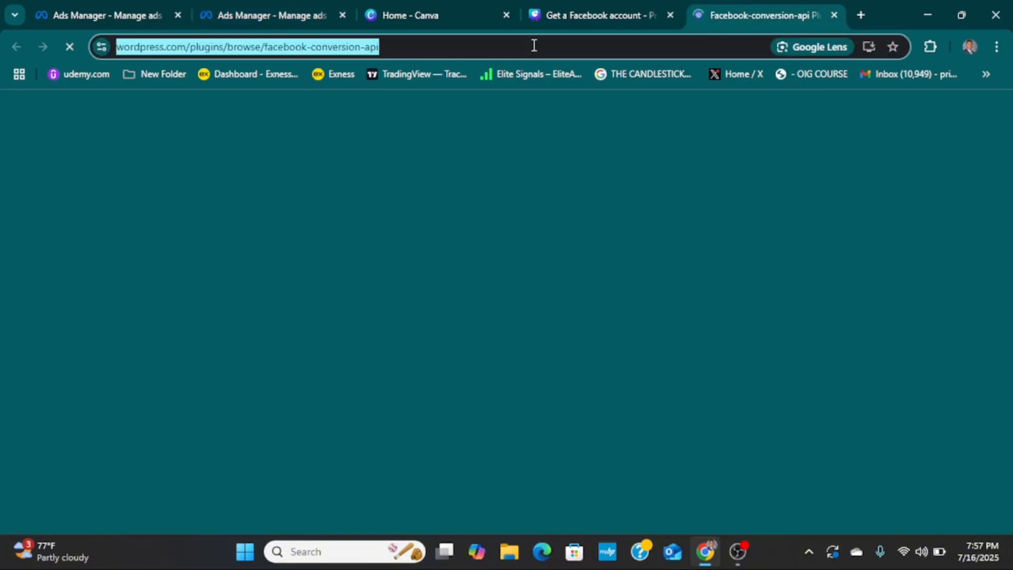
type("face")
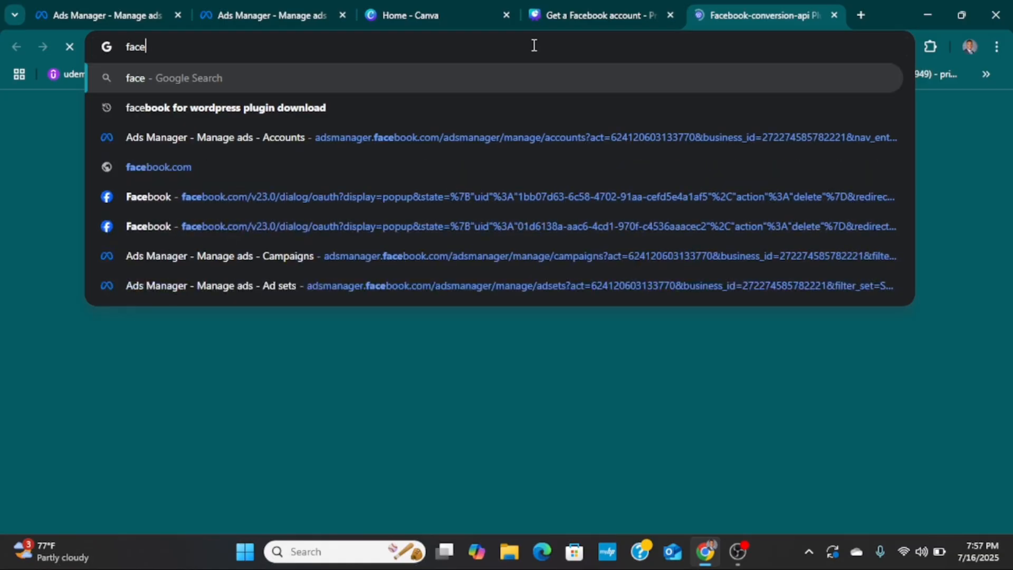
type("book ads ")
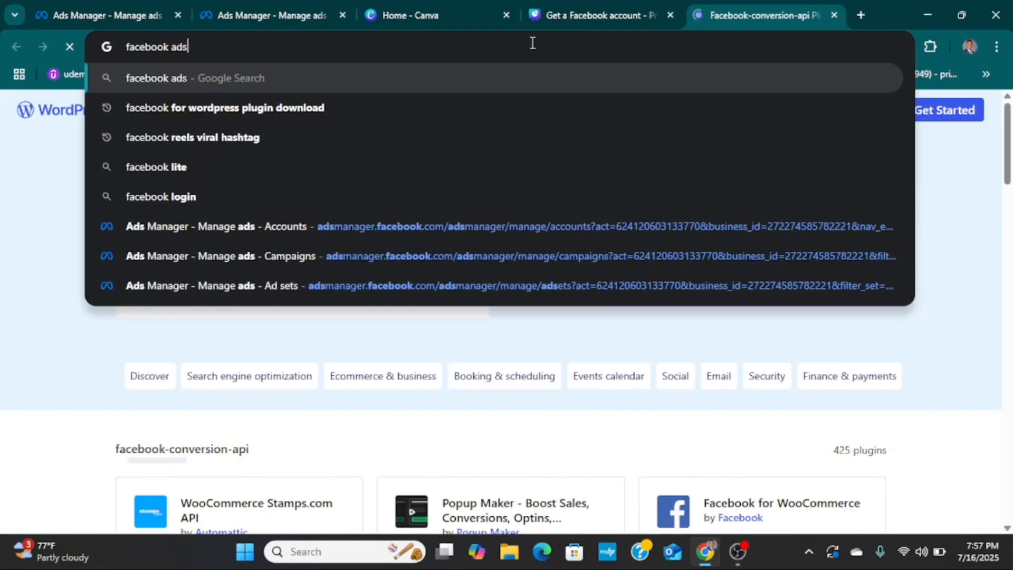
type("wit")
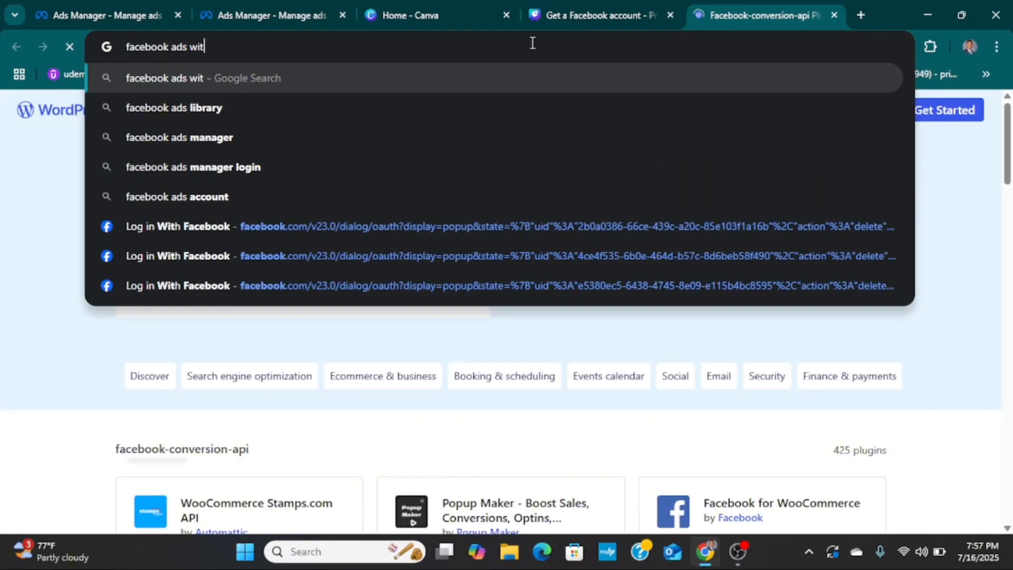
type("h sit")
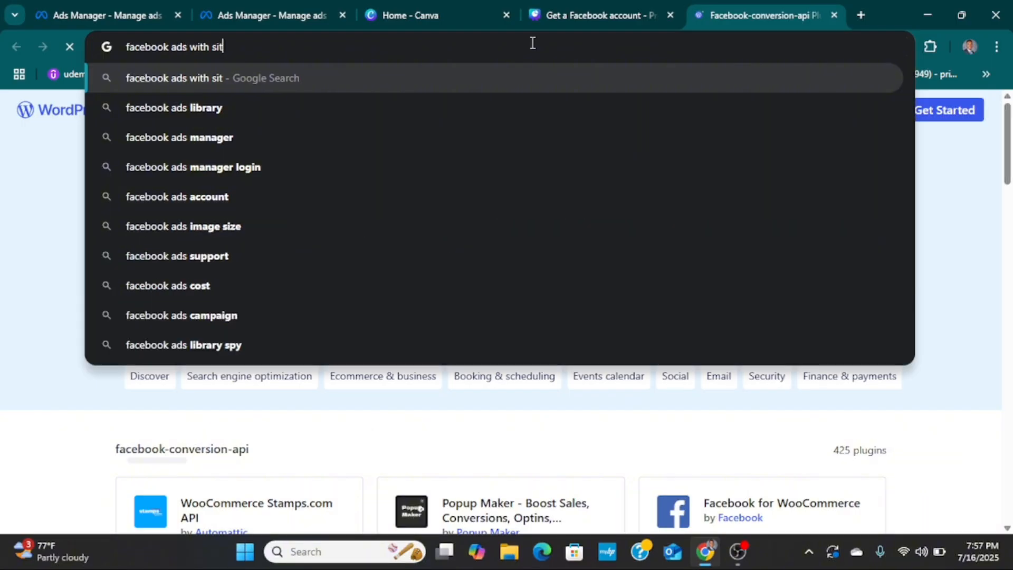
type("e link")
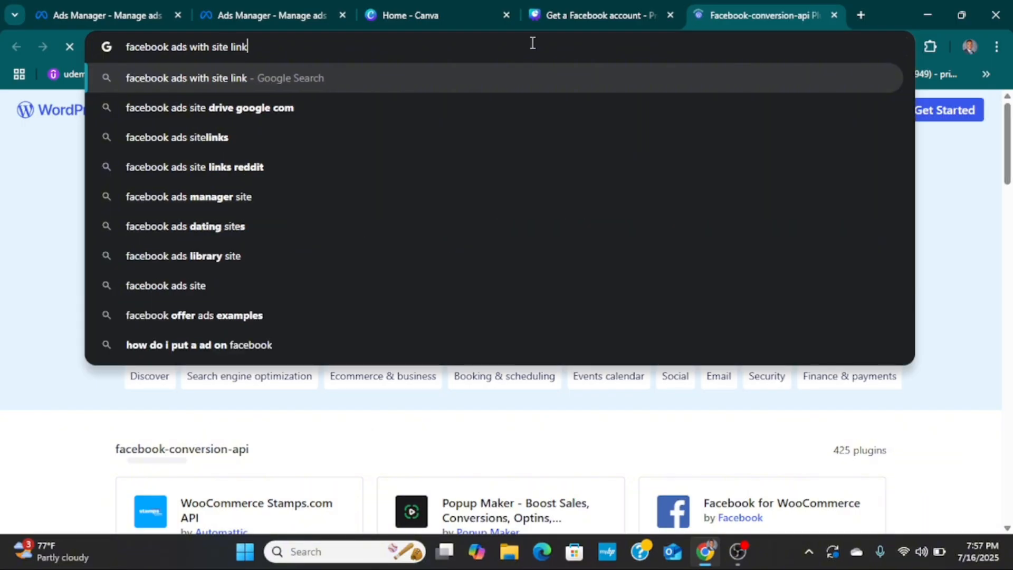
key("Return")
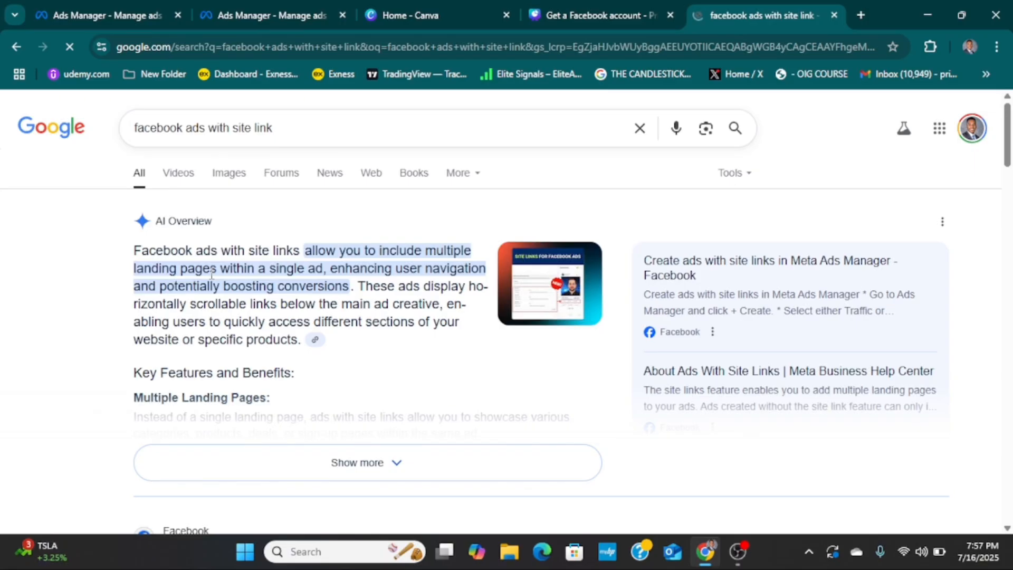
Show the image results for the site link search and look through them for example ads.
left_click(226, 173)
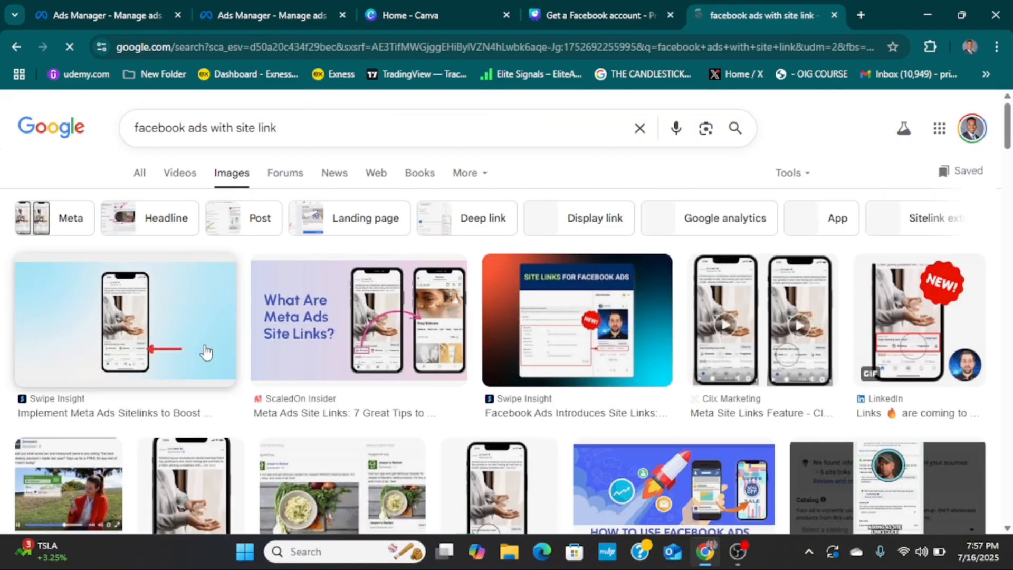
scroll(274, 359, "down", 3)
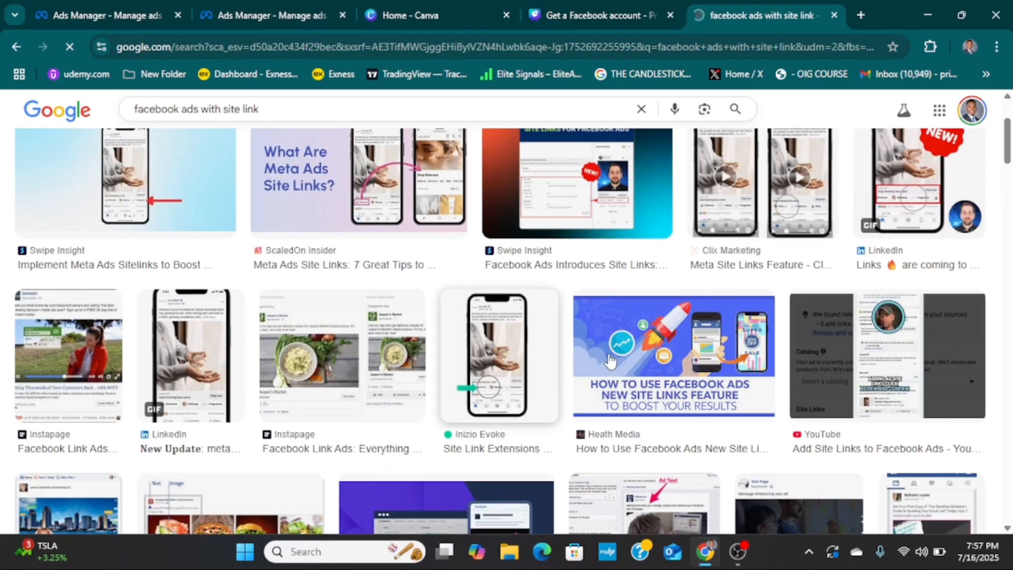
scroll(609, 361, "down", 4)
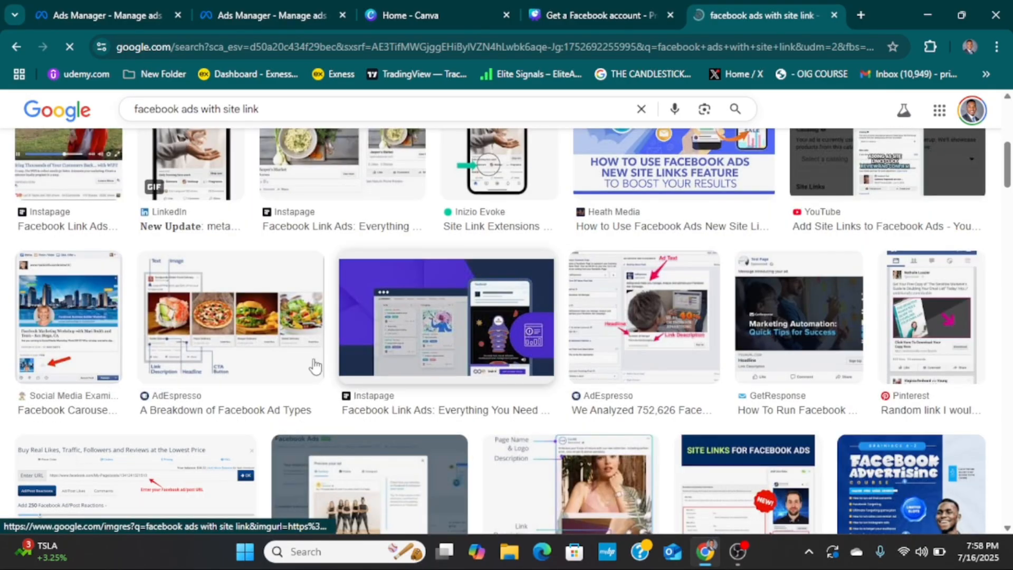
scroll(549, 369, "down", 3)
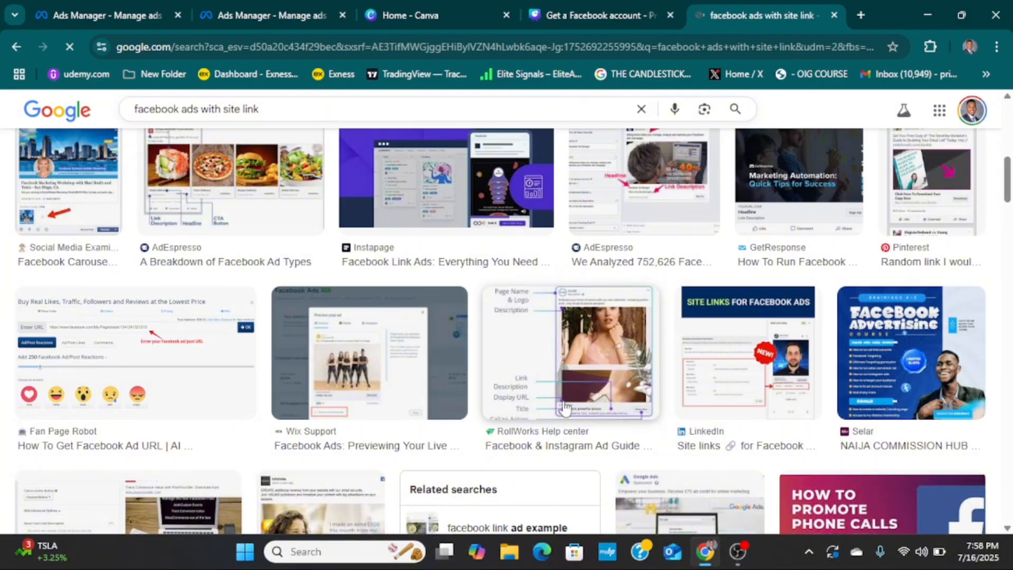
scroll(565, 406, "down", 5)
scroll(487, 451, "up", 6)
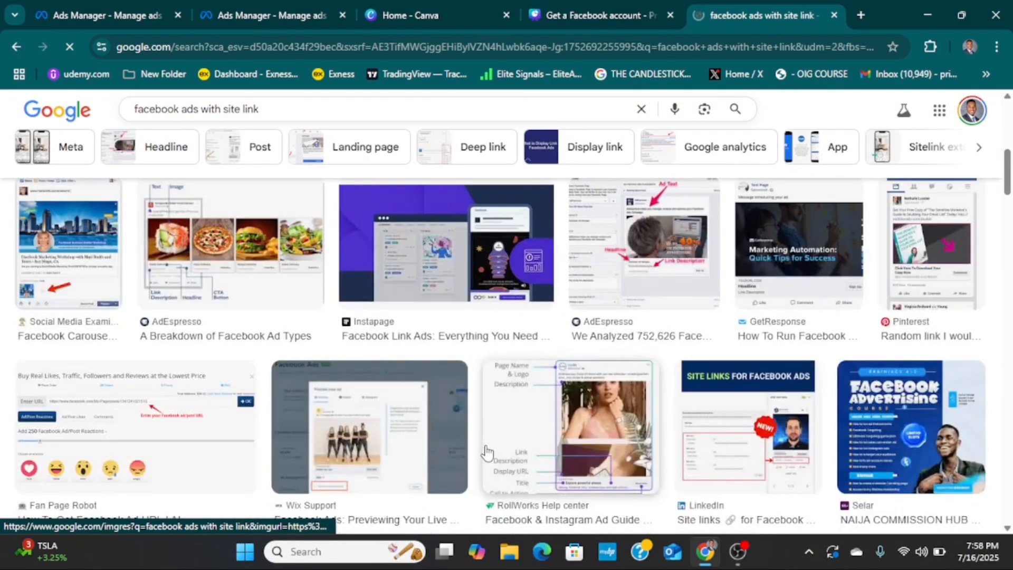
scroll(487, 451, "up", 6)
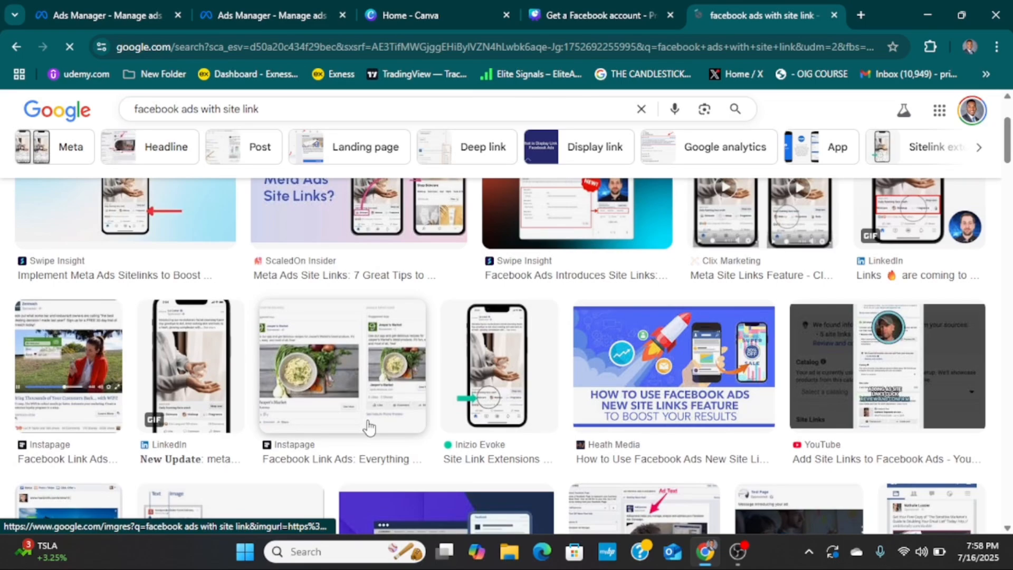
scroll(368, 428, "up", 3)
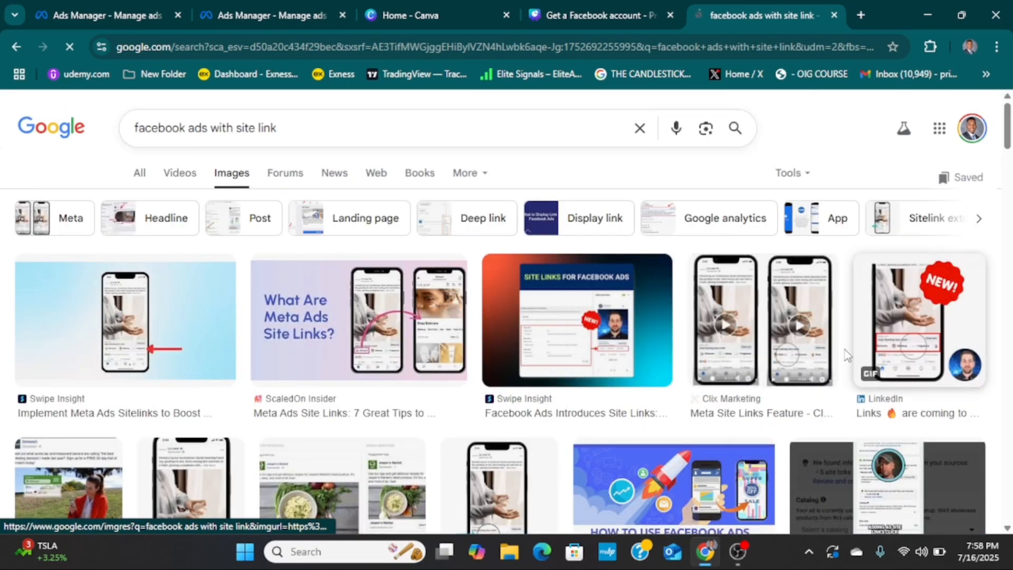
scroll(823, 364, "down", 4)
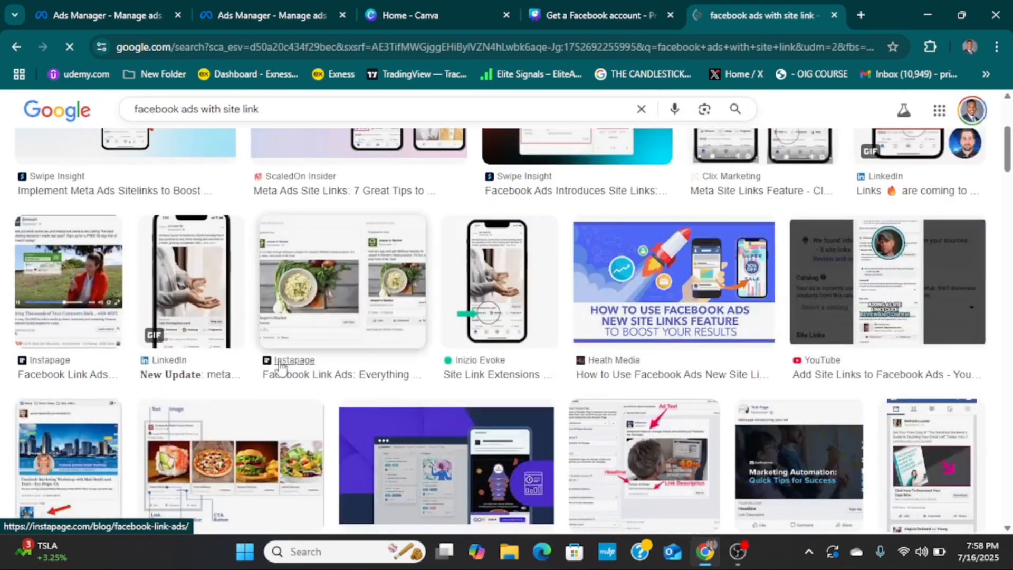
scroll(158, 369, "down", 3)
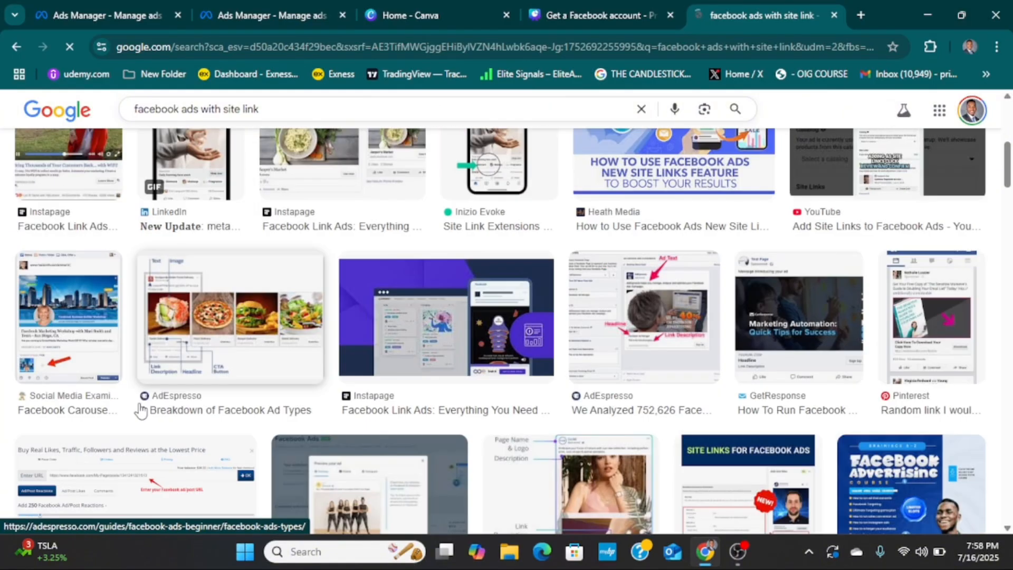
Preview the Social Media Examiner carousel image and the YouTube "Add Site Links to Facebook Ads" image, and look through further results.
left_click(68, 371)
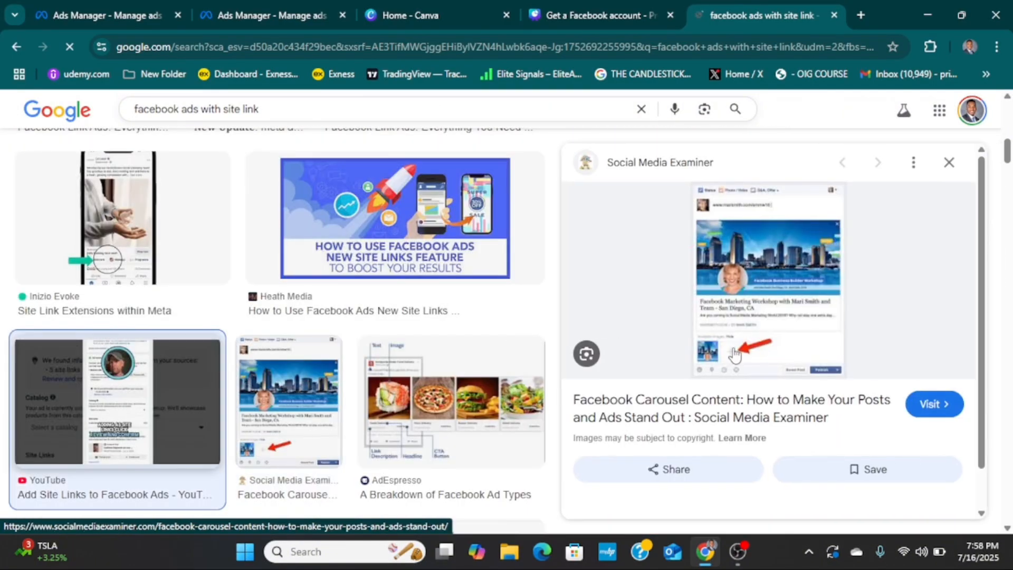
left_click(74, 359)
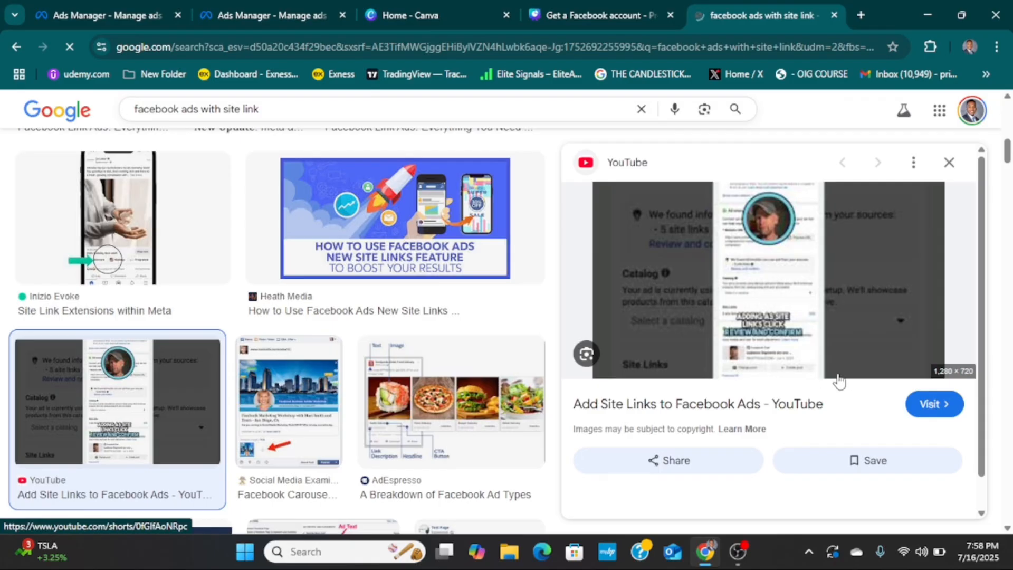
scroll(409, 306, "down", 4)
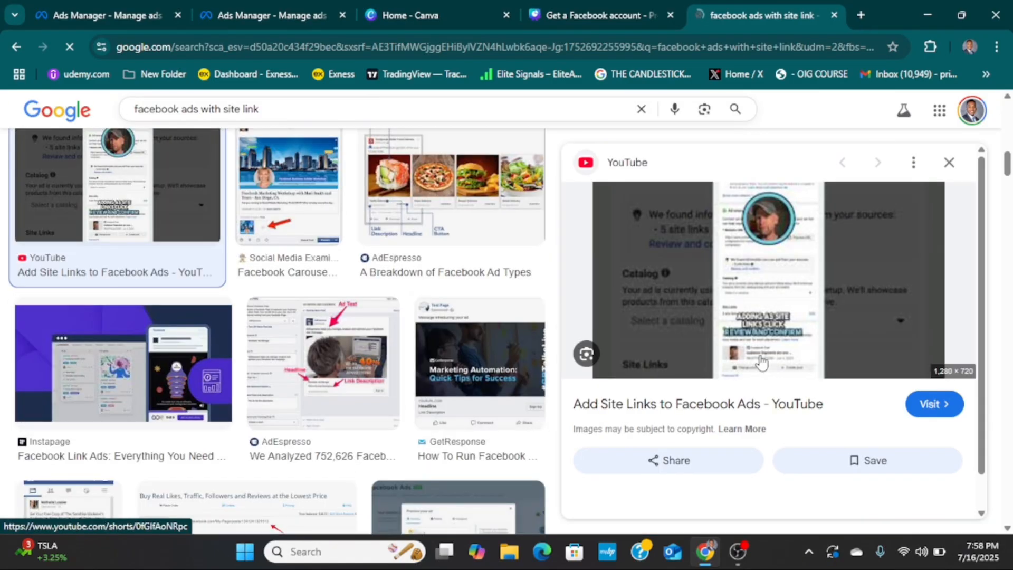
scroll(762, 363, "down", 1)
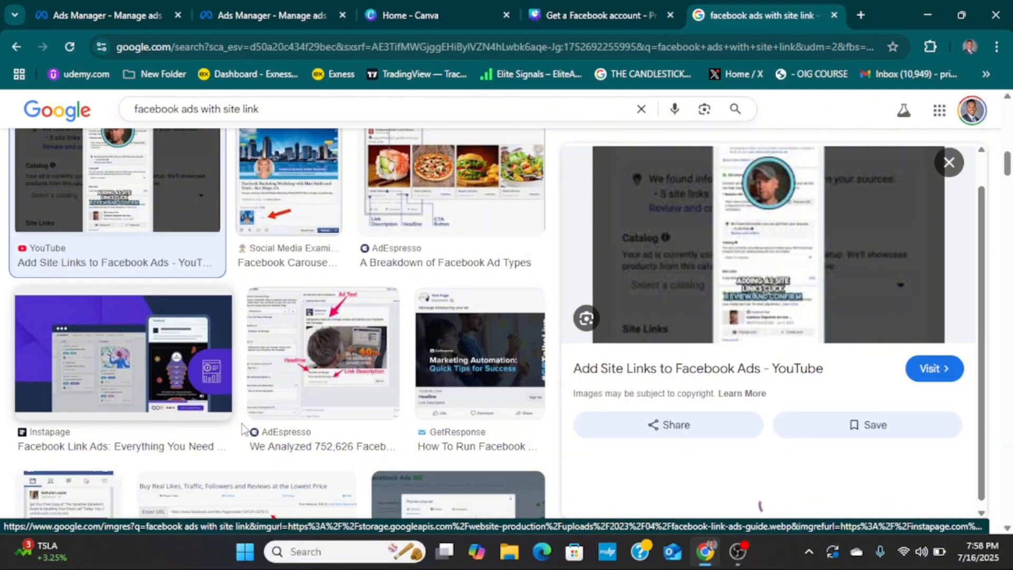
scroll(242, 423, "down", 5)
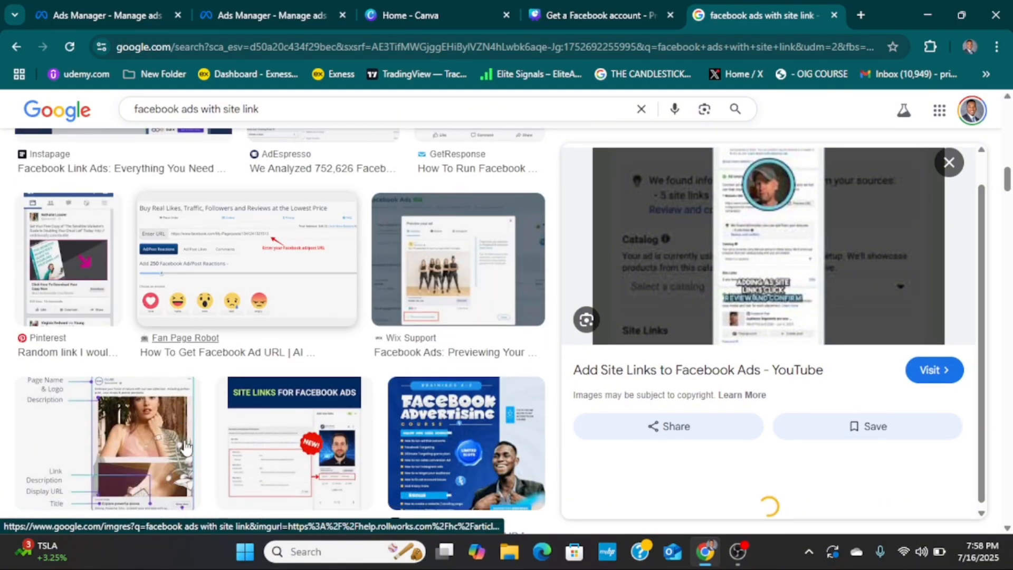
scroll(184, 447, "down", 7)
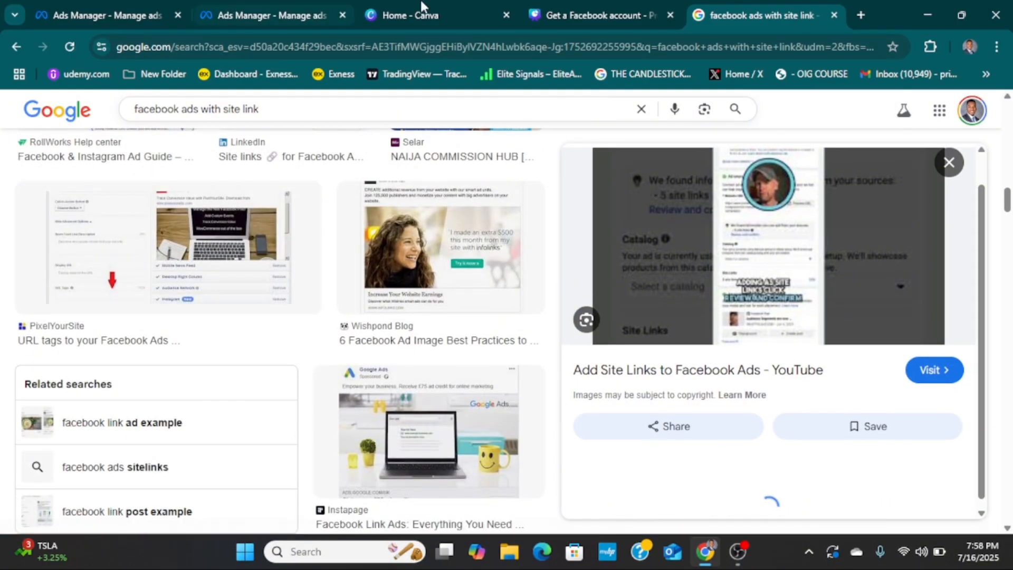
Return to the Ads Manager creative setup and turn on applying site links to the ad.
left_click(271, 20)
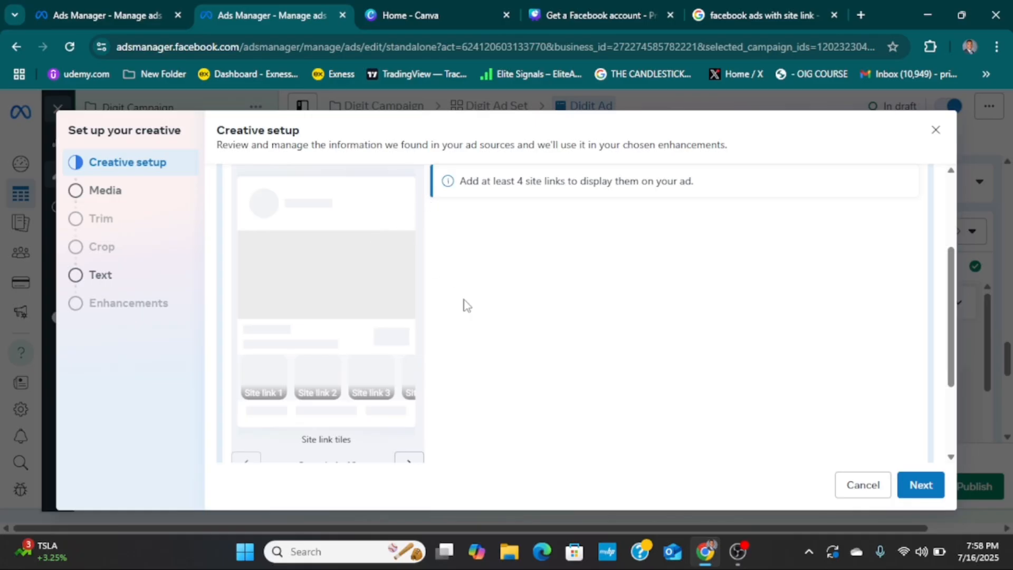
scroll(464, 303, "up", 3)
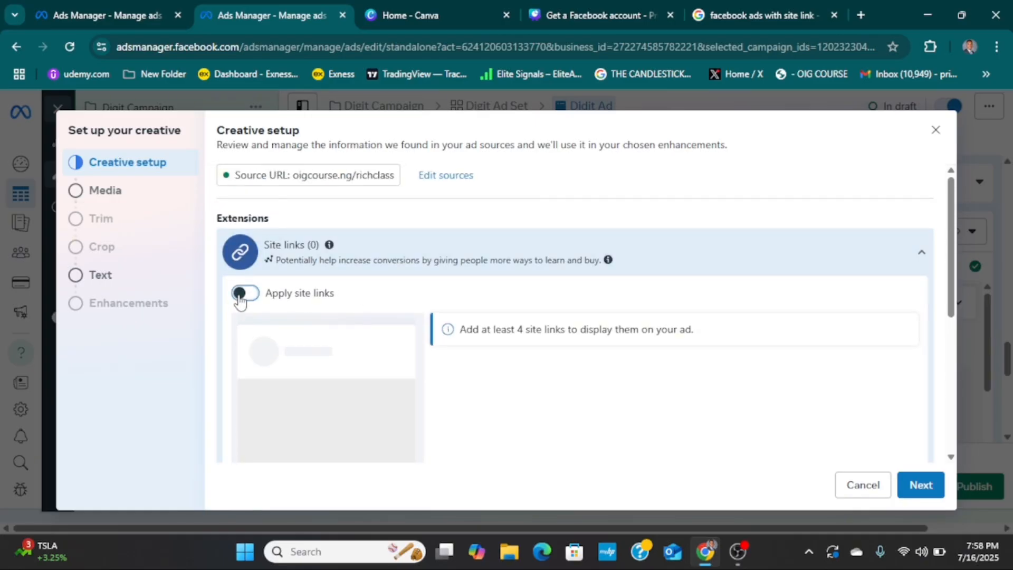
left_click(240, 293)
Paste oigcourse.ng/richclass as the URL of the first site link.
scroll(322, 317, "down", 5)
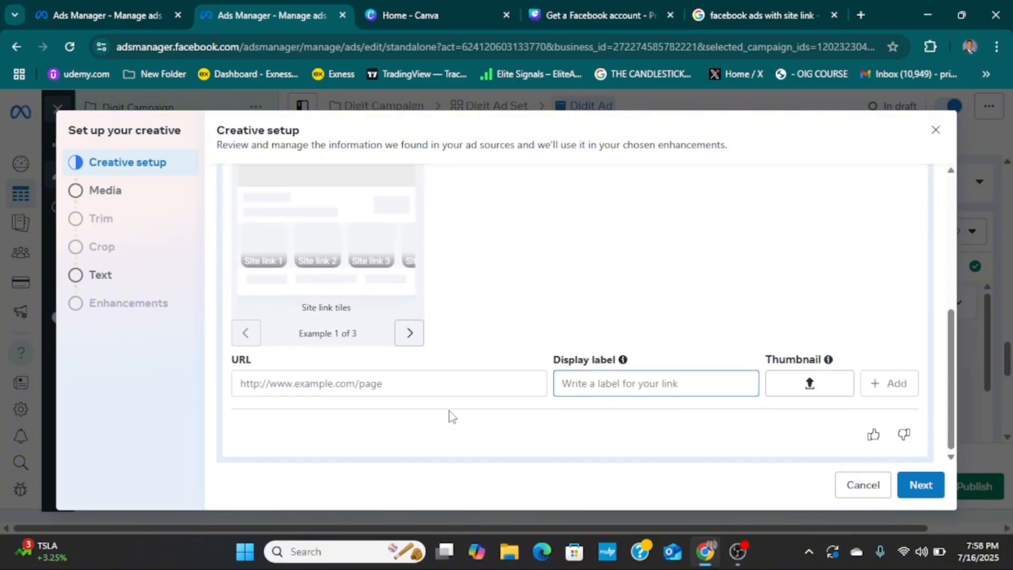
left_click(275, 385)
right_click(275, 385)
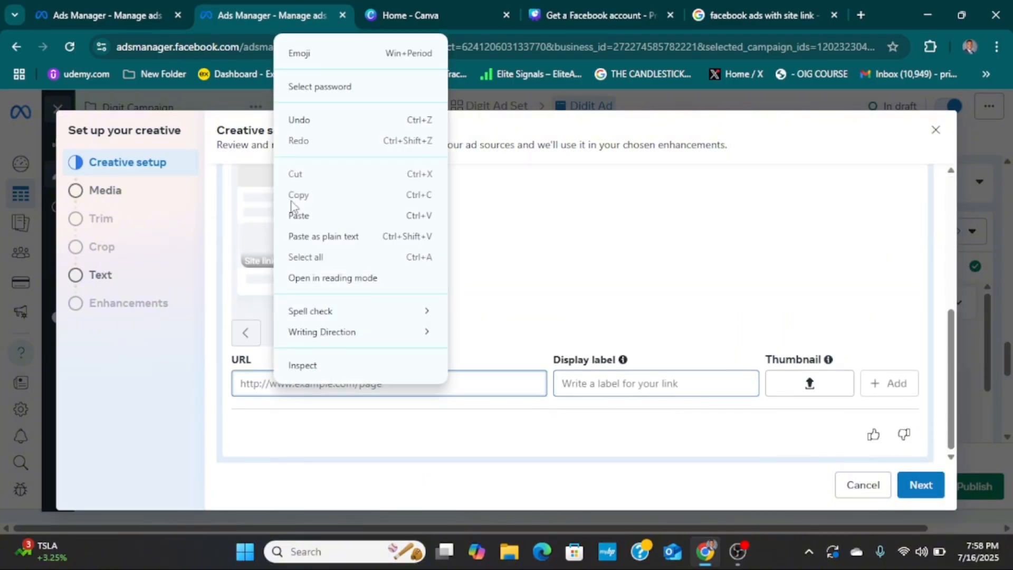
left_click(293, 214)
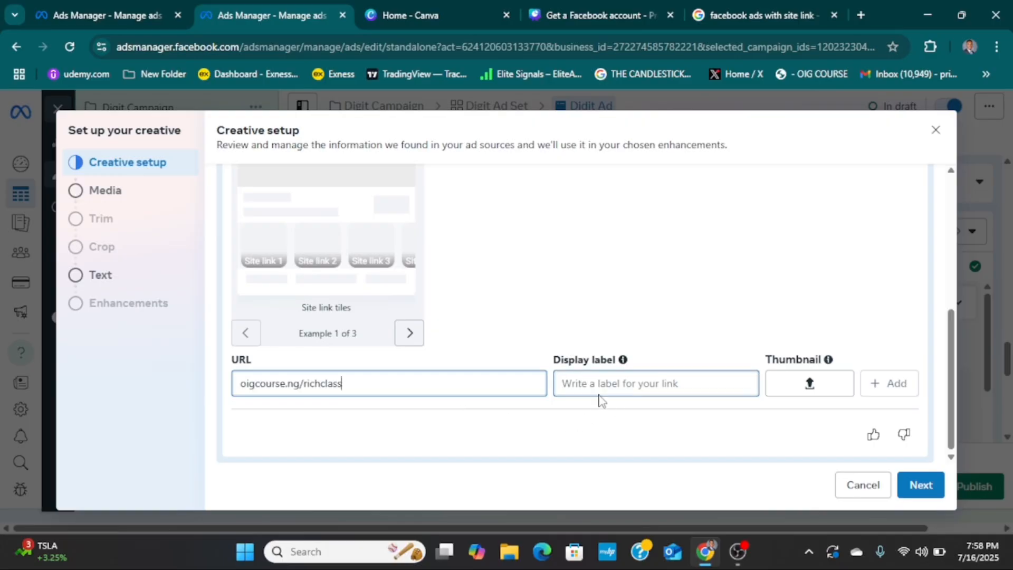
Enter BAKE LIKE PRO as the display label of the first site link.
left_click(574, 382)
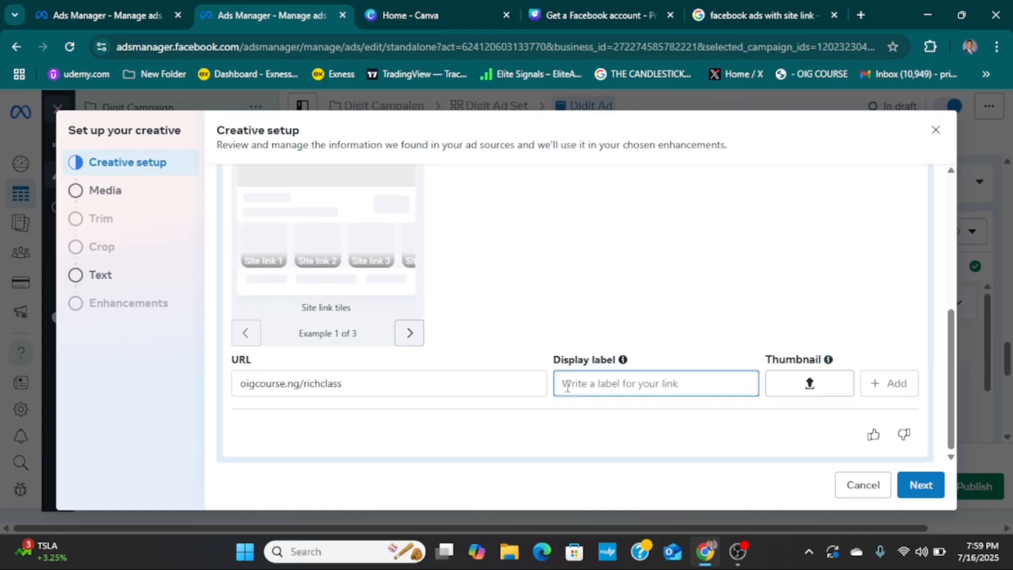
type("Ba")
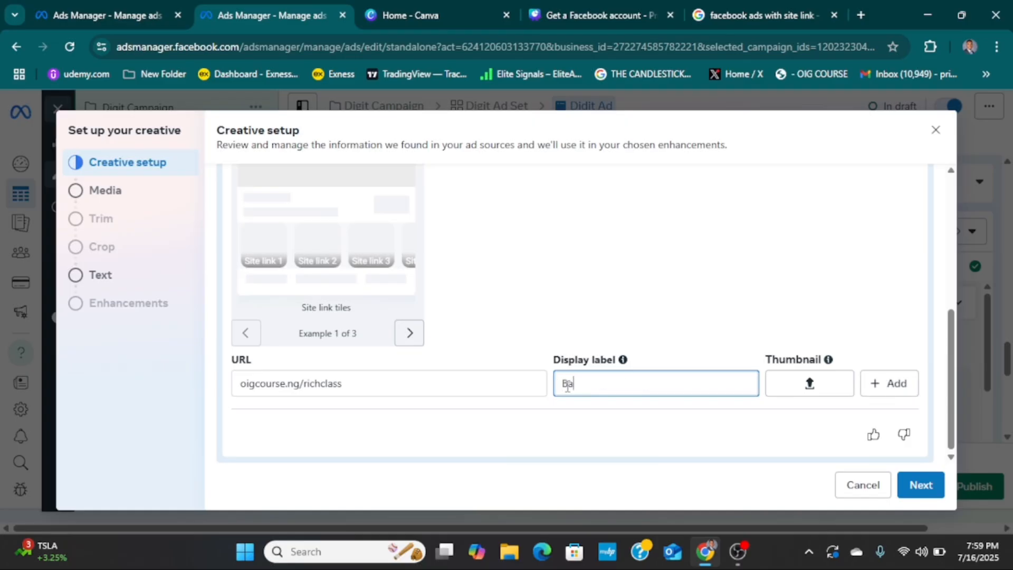
type("ke 'like")
key("BackSpace")
key("BackSpace")
key("BackSpace")
key("BackSpace")
key("BackSpace")
key("BackSpace")
key("BackSpace")
key("BackSpace")
key("BackSpace")
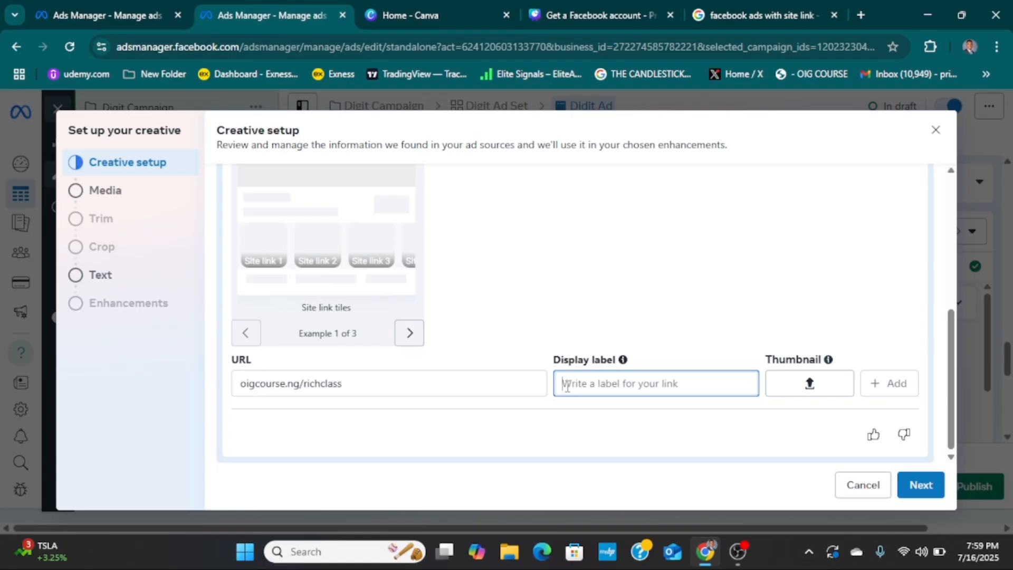
type("BAKE ")
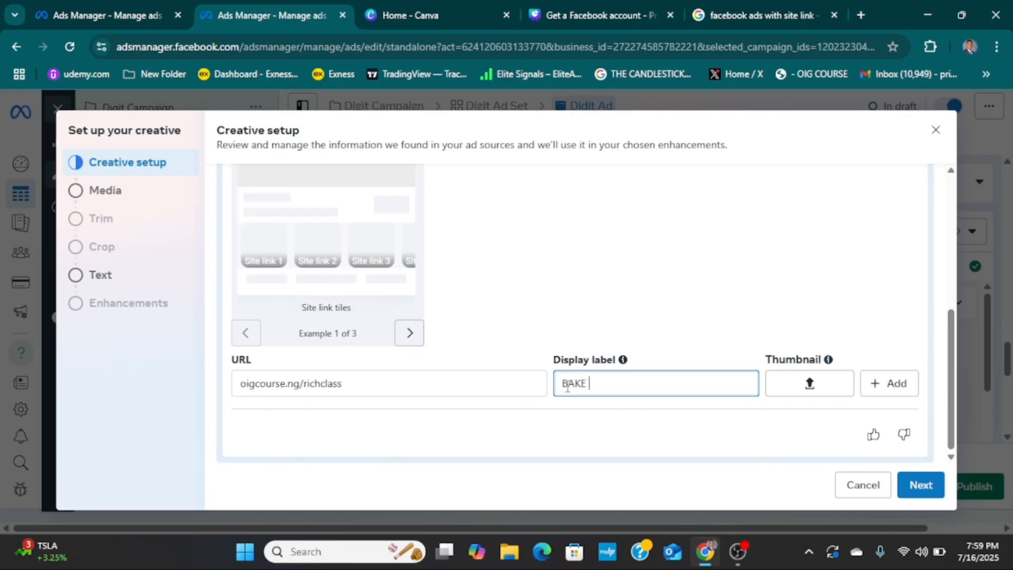
type("LIKE PRO")
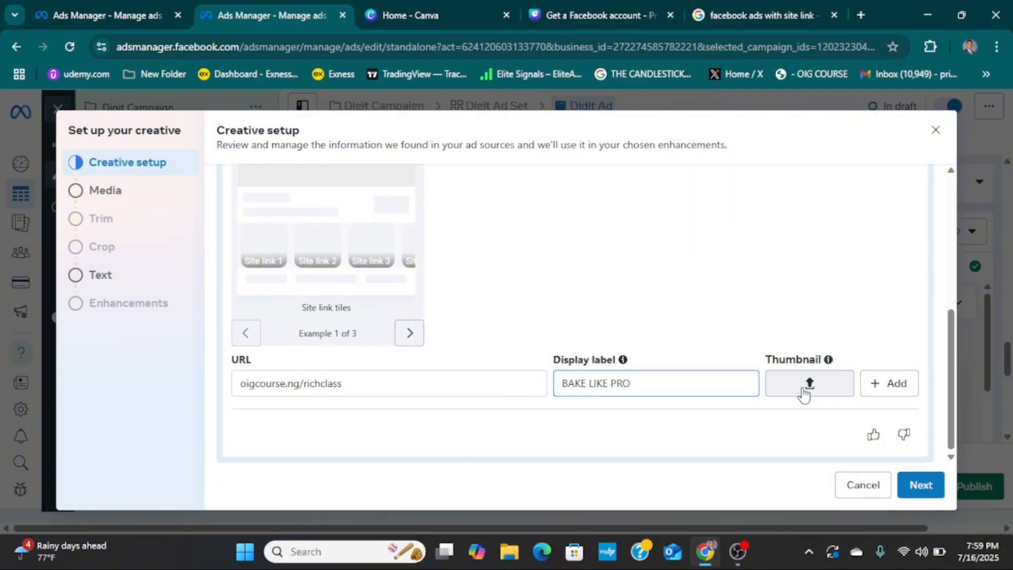
Upload the image IMG_2607 from Downloads as the site link's thumbnail and add the site link to the ad.
left_click(805, 391)
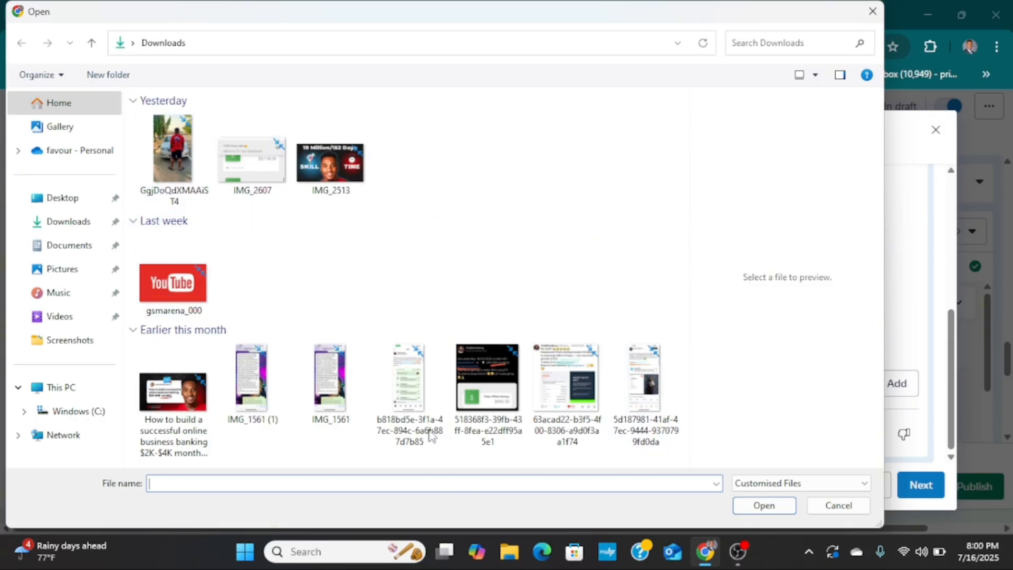
left_click(873, 11)
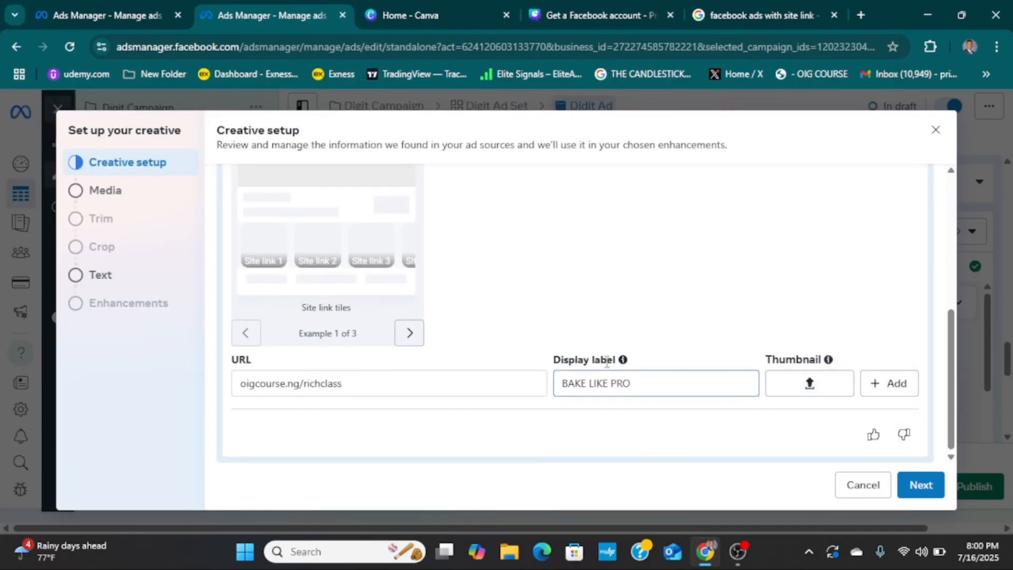
left_click(779, 383)
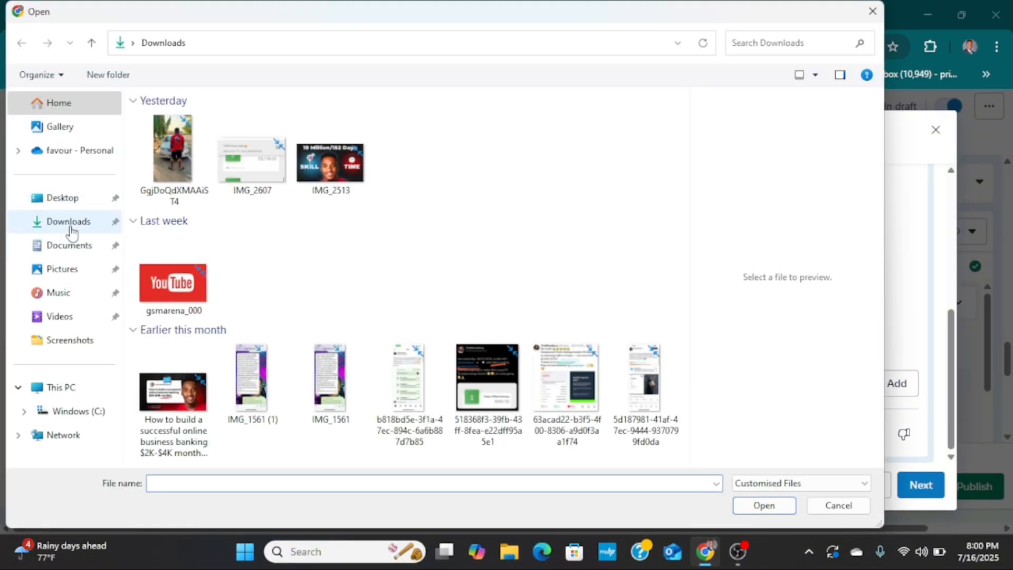
left_click(72, 232)
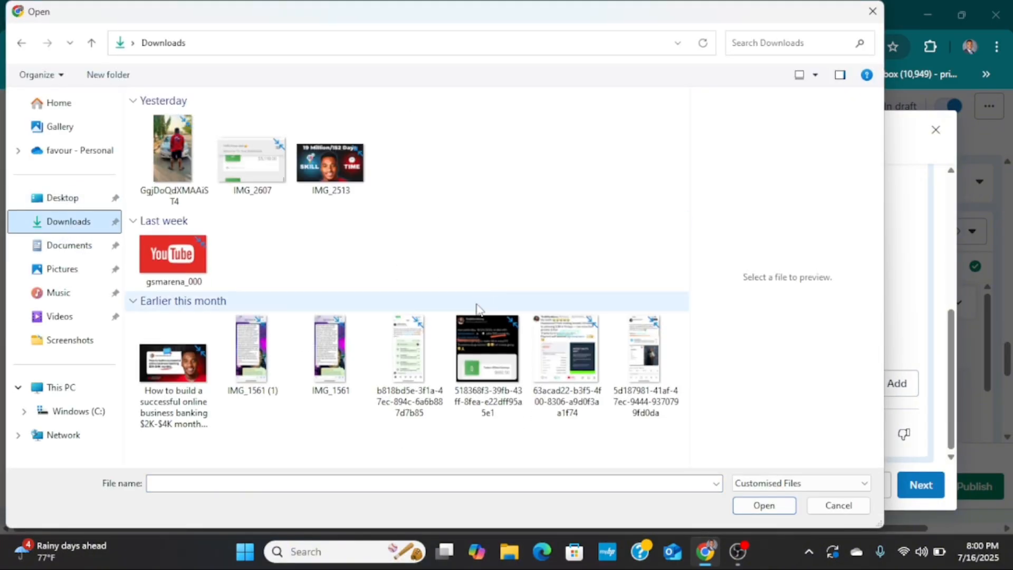
left_click(252, 150)
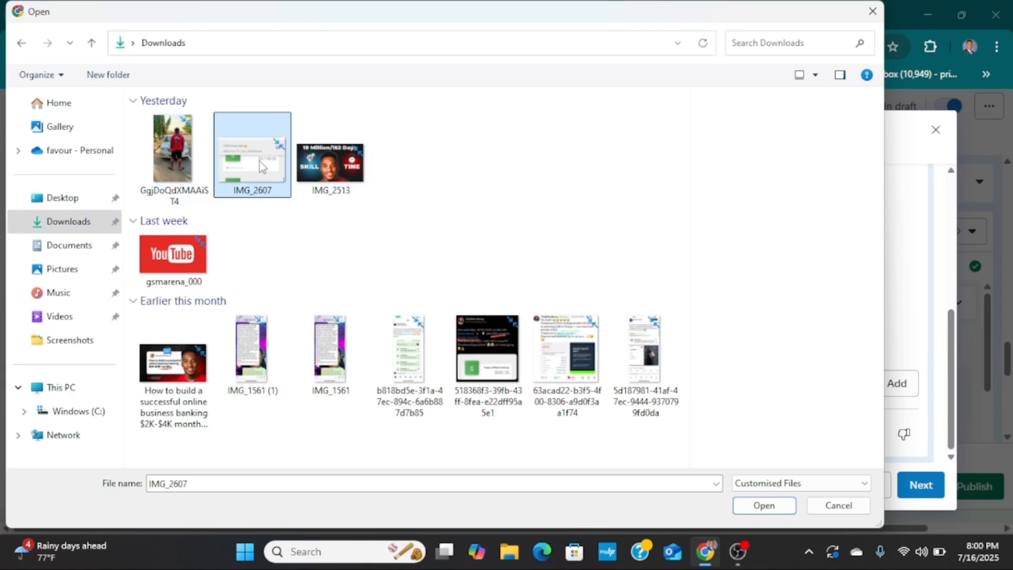
left_click(765, 506)
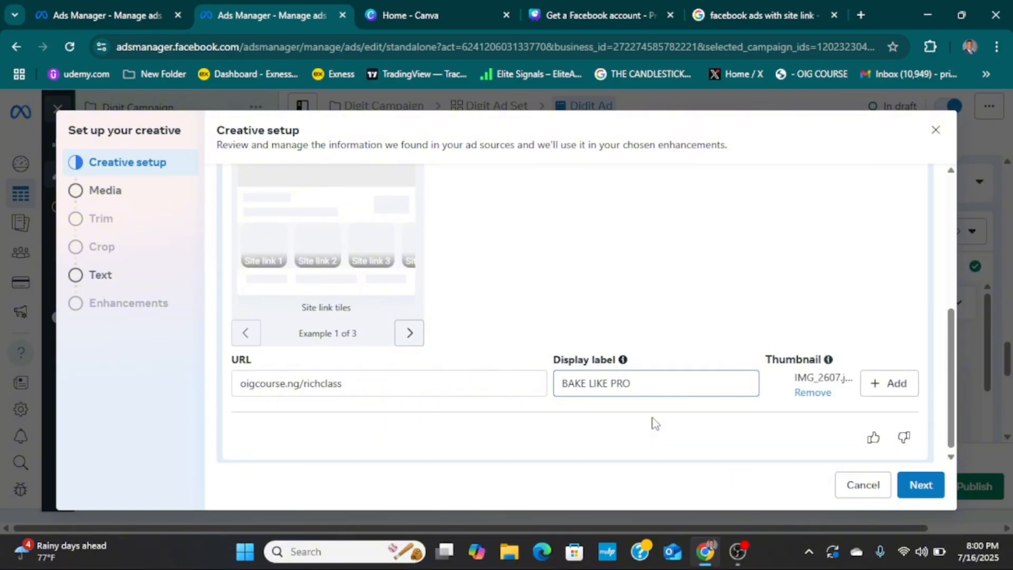
left_click(891, 384)
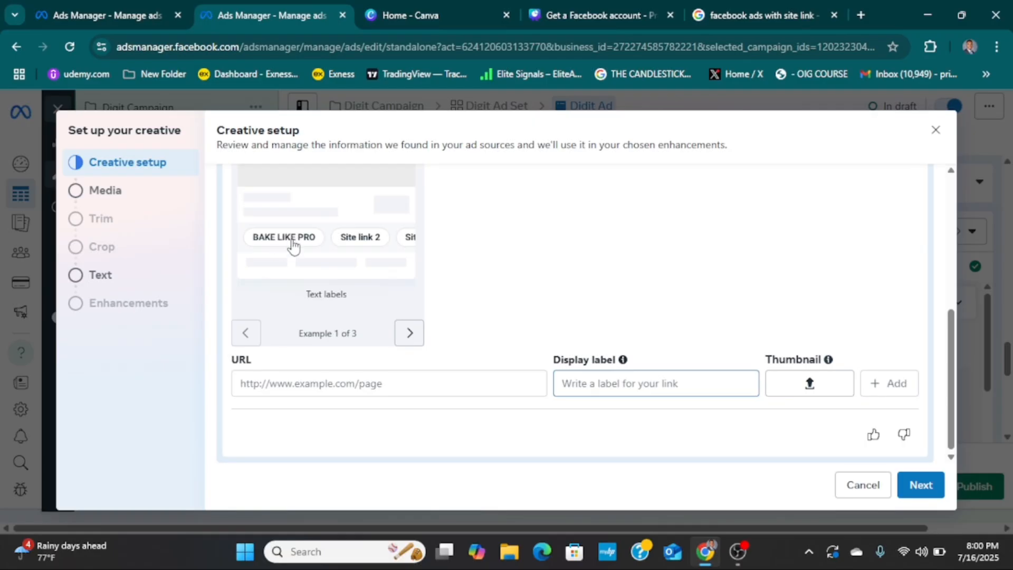
Check the site link preview and remove the BAKE LIKE PRO site link from the ad.
scroll(301, 259, "up", 1)
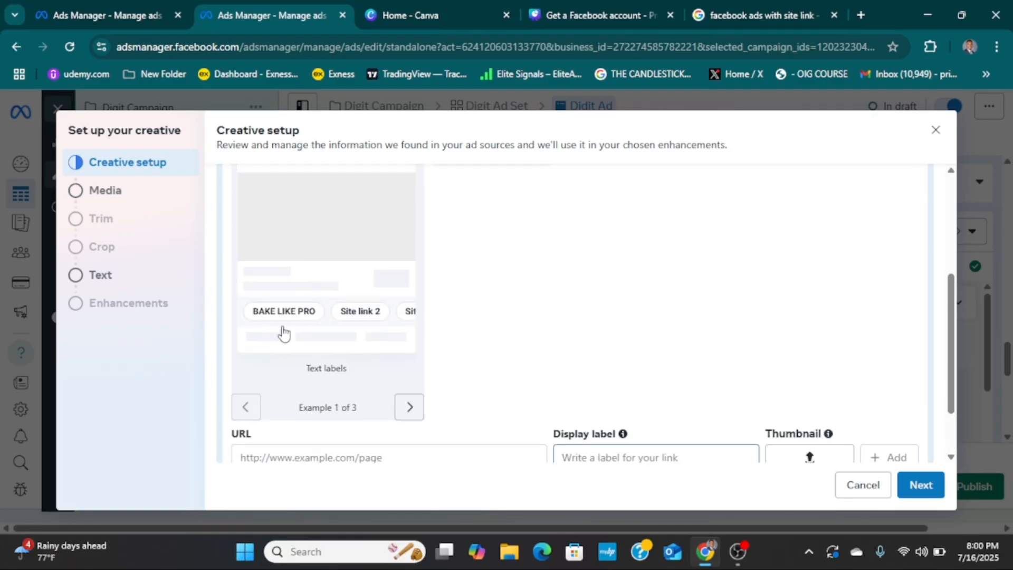
scroll(285, 351, "up", 1)
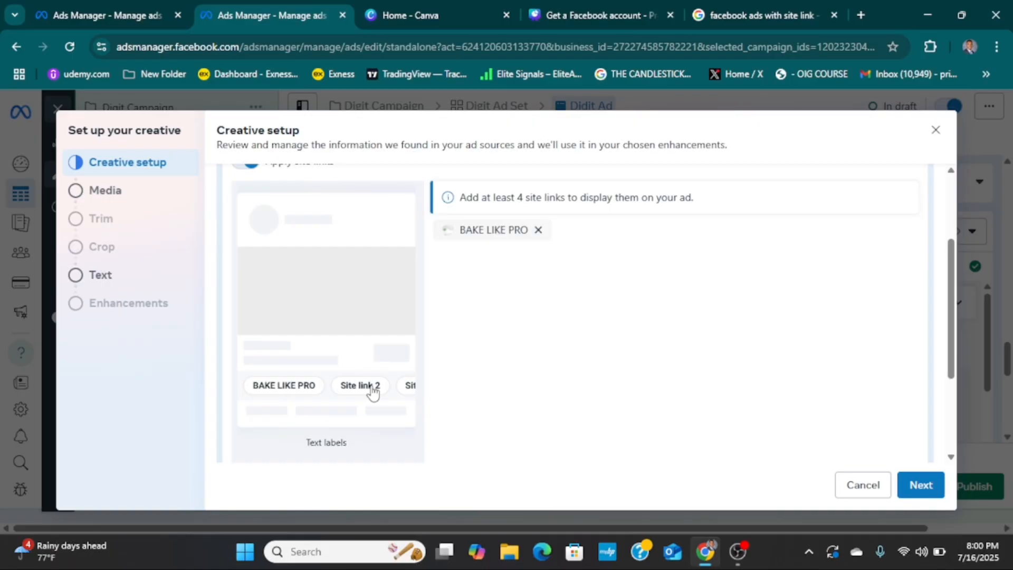
scroll(410, 393, "down", 3)
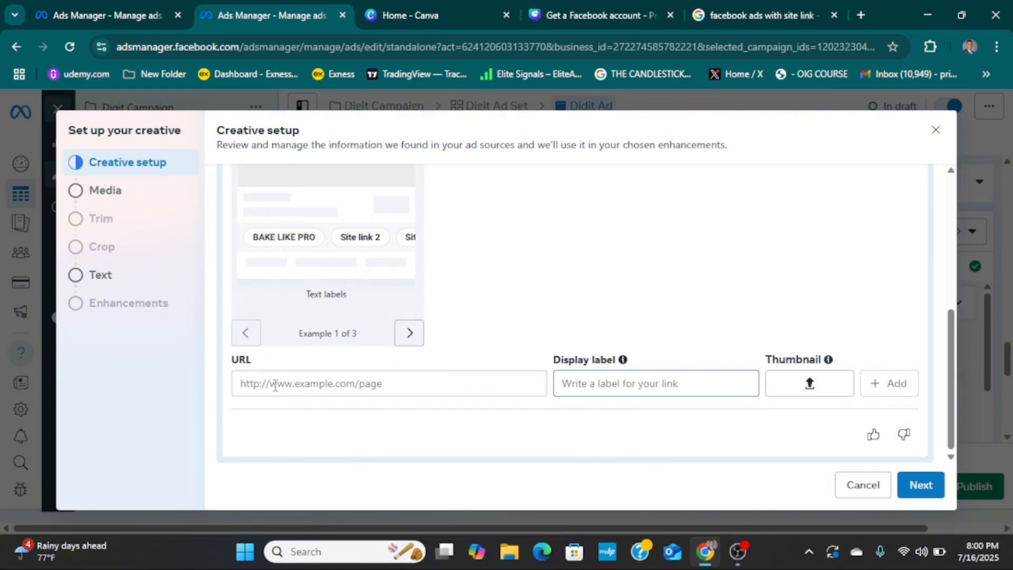
scroll(348, 409, "up", 3)
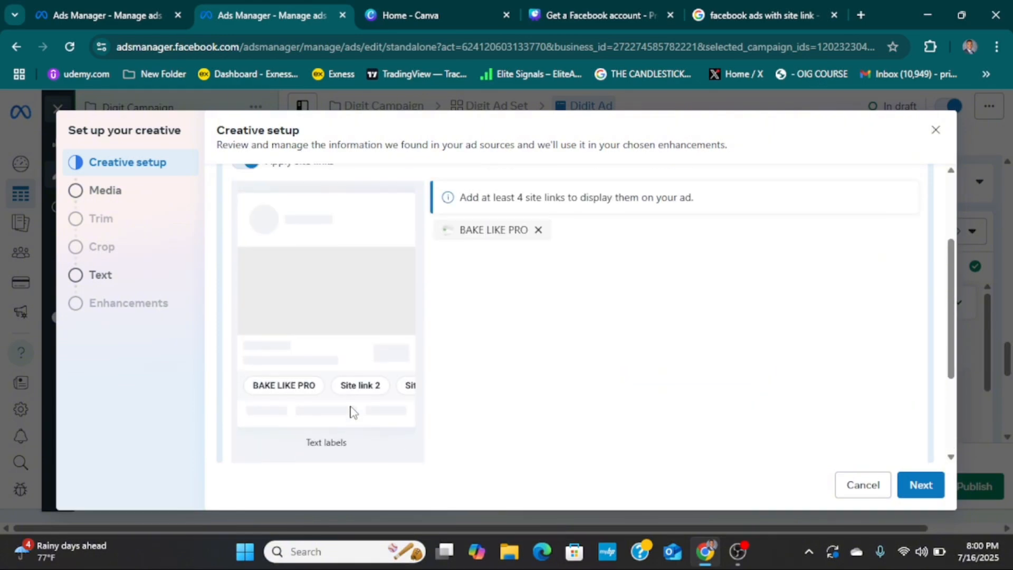
scroll(340, 406, "down", 3)
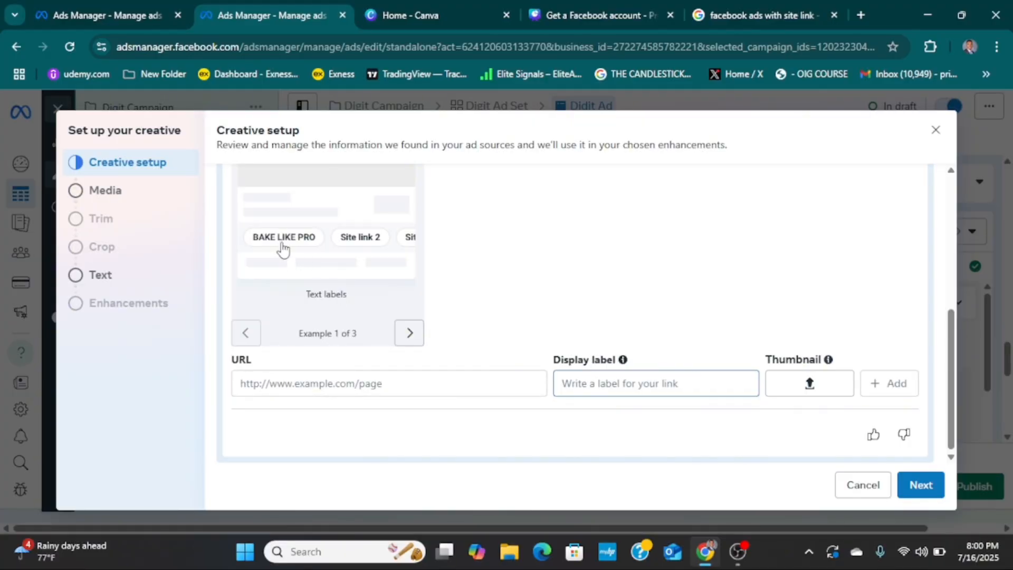
scroll(283, 248, "up", 3)
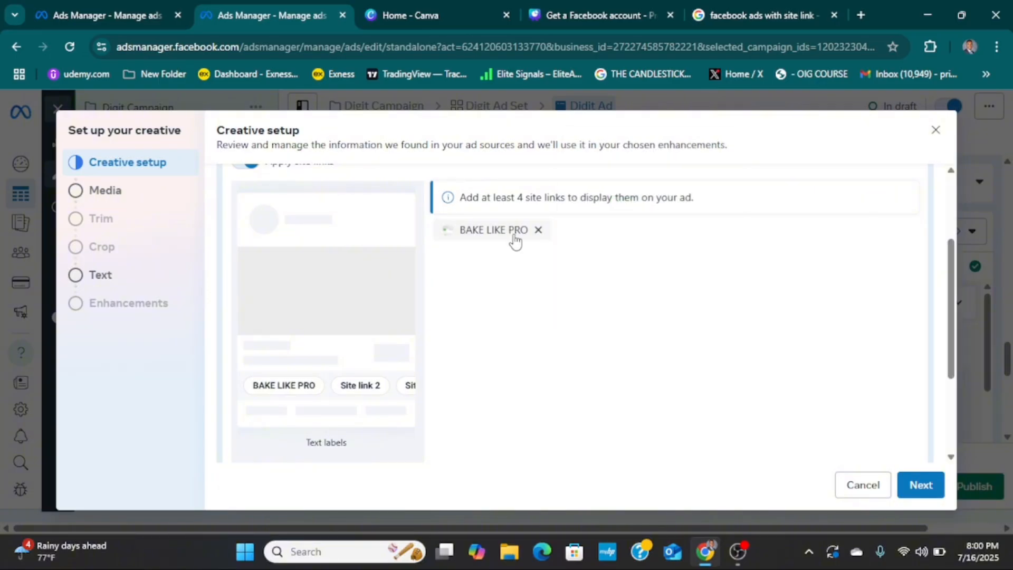
left_click(539, 230)
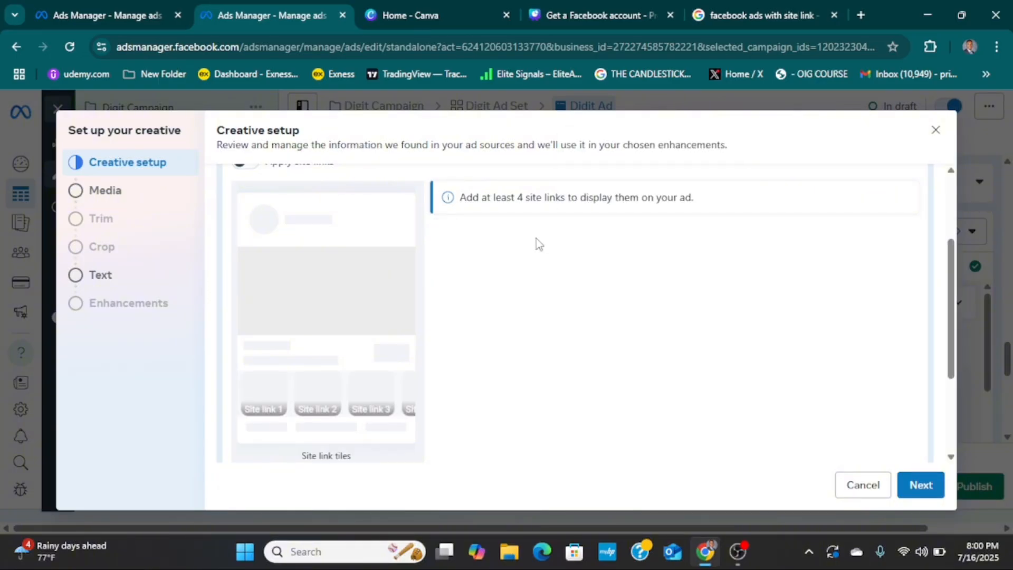
Continue to the media selection without site links and choose the account video v09044g40000d0v0ovnog65pltccmg80.mp4 for the ad.
scroll(480, 254, "up", 3)
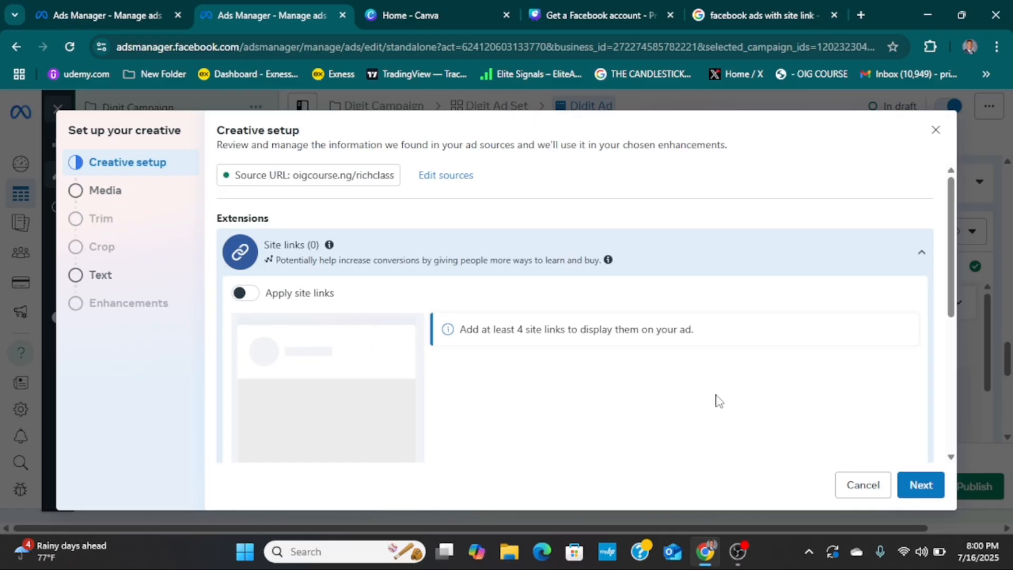
left_click(912, 490)
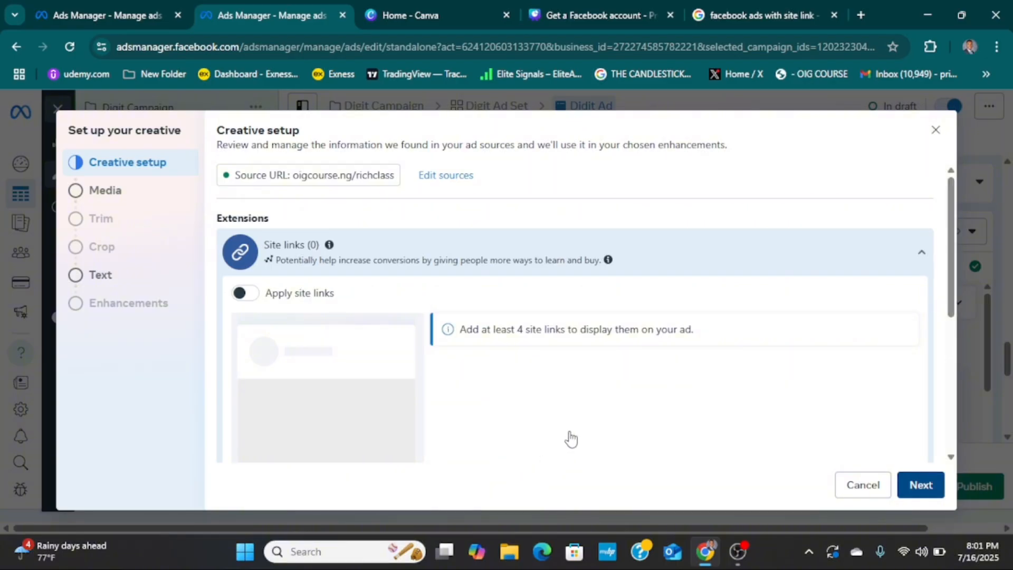
left_click(929, 494)
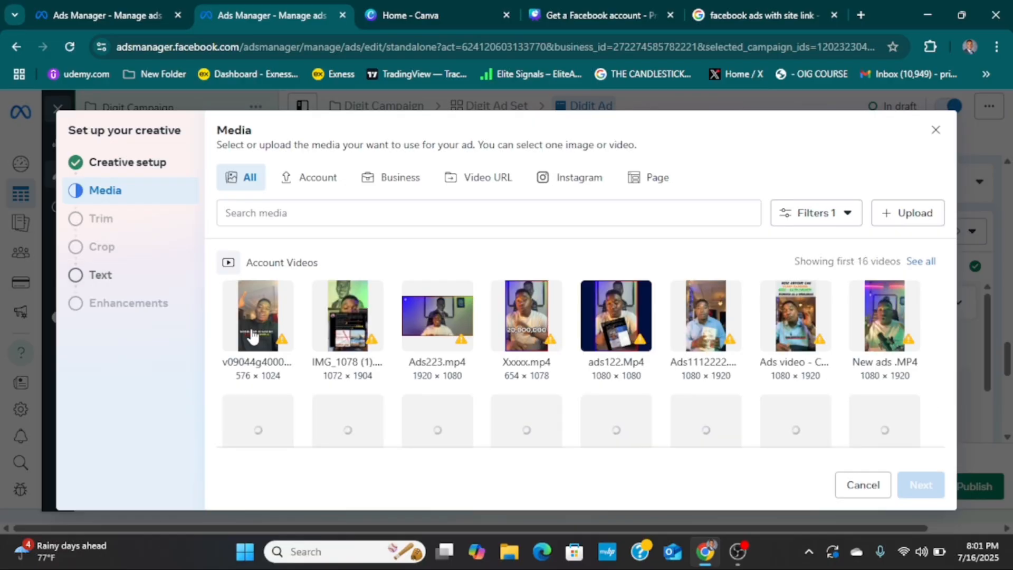
left_click(255, 369)
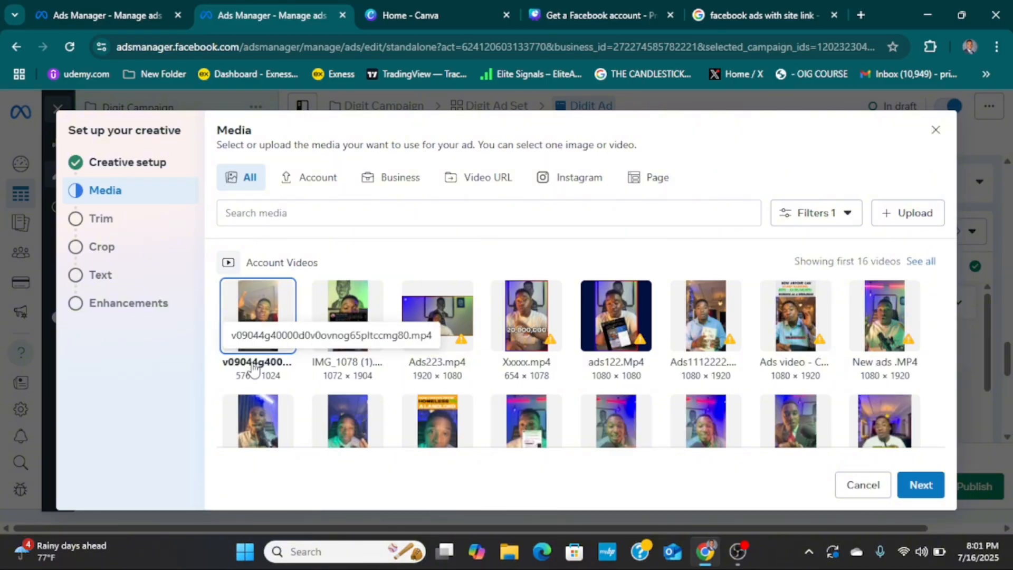
mouse_move(323, 339)
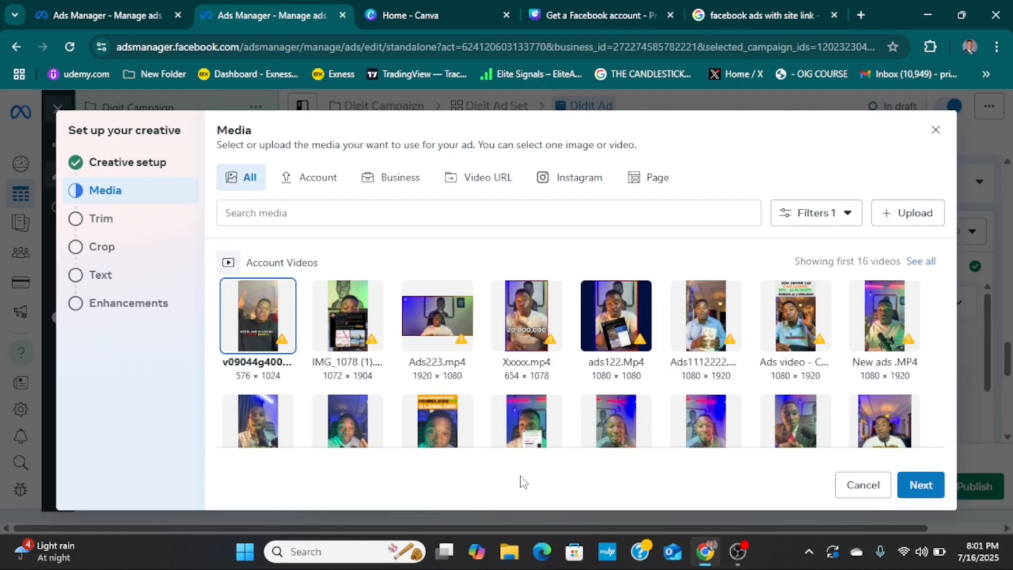
scroll(604, 381, "down", 2)
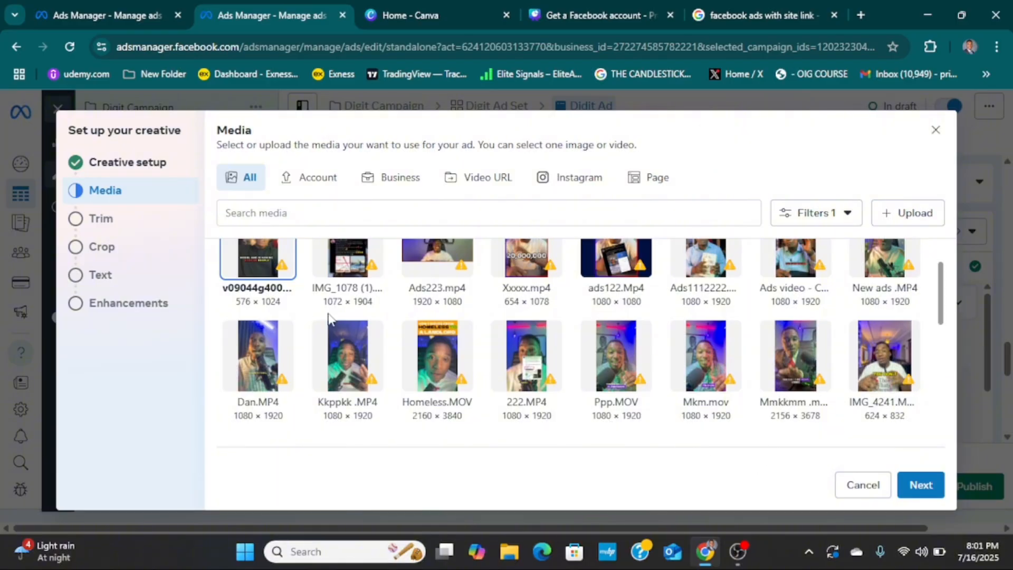
left_click(921, 485)
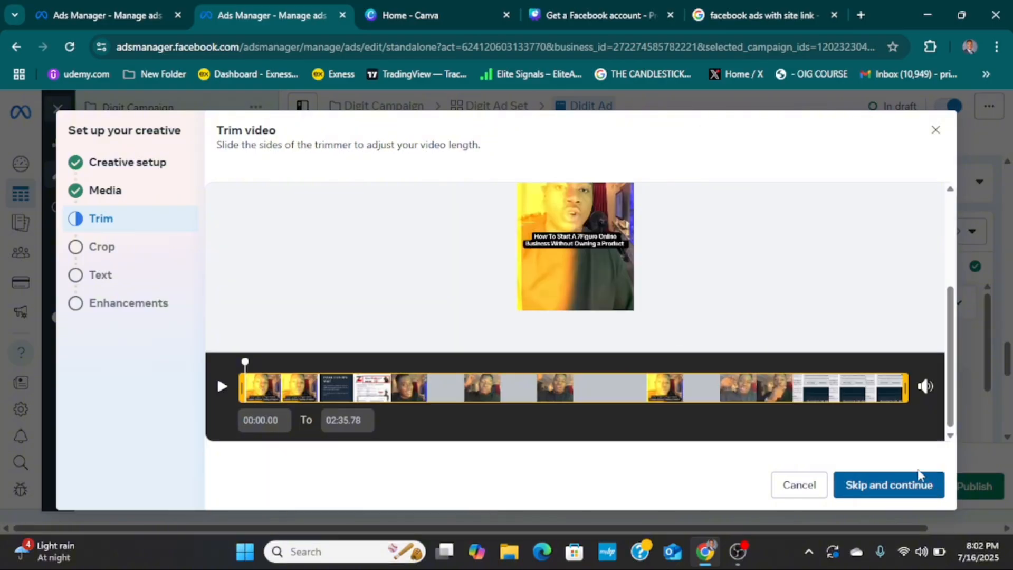
Review the video's full length in the trimmer and continue without trimming it.
scroll(753, 331, "up", 2)
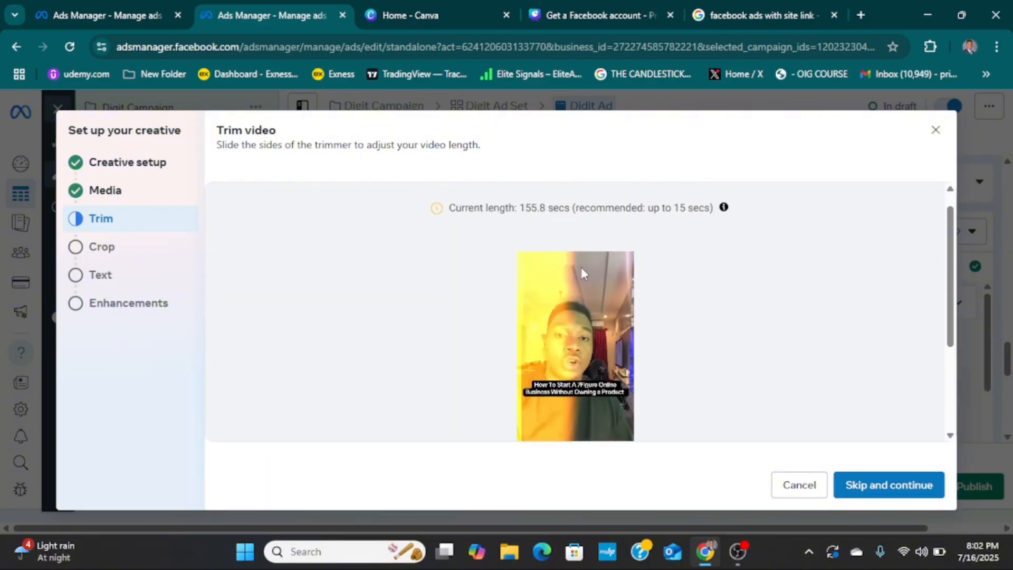
scroll(737, 254, "down", 3)
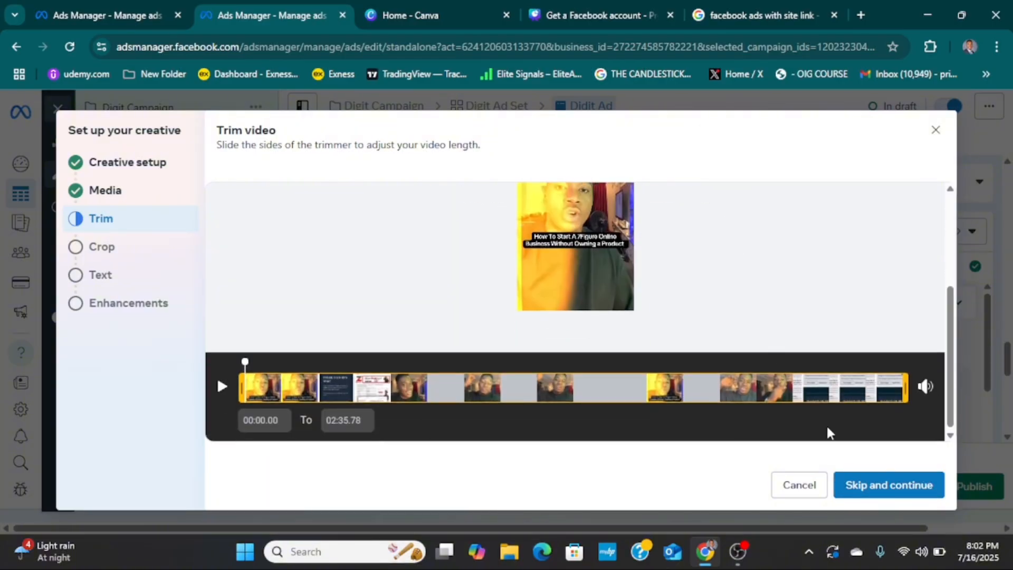
left_click(893, 490)
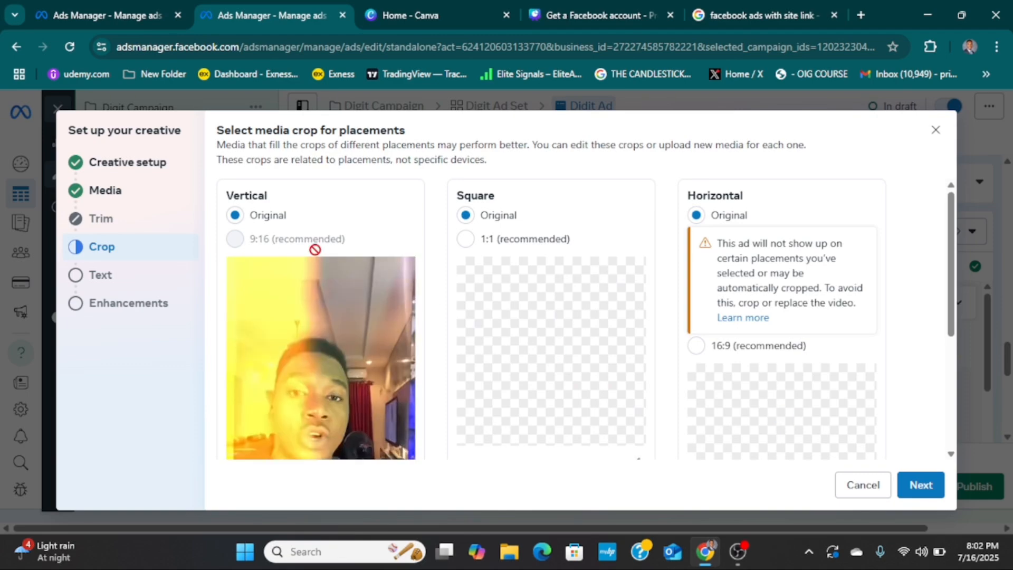
Look over the placement crops and set the square placement to the recommended 1:1 crop.
scroll(804, 328, "down", 3)
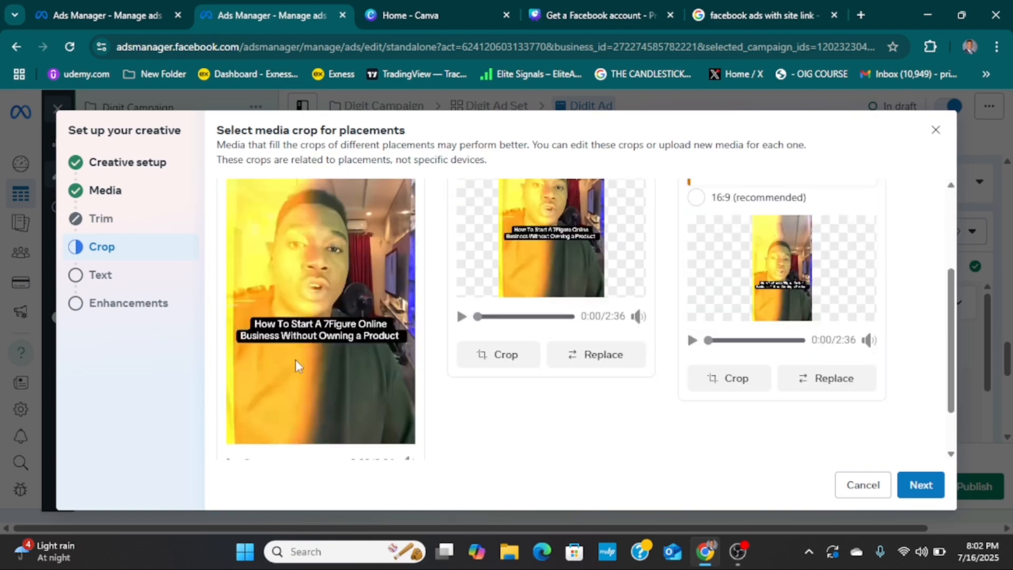
scroll(426, 340, "up", 3)
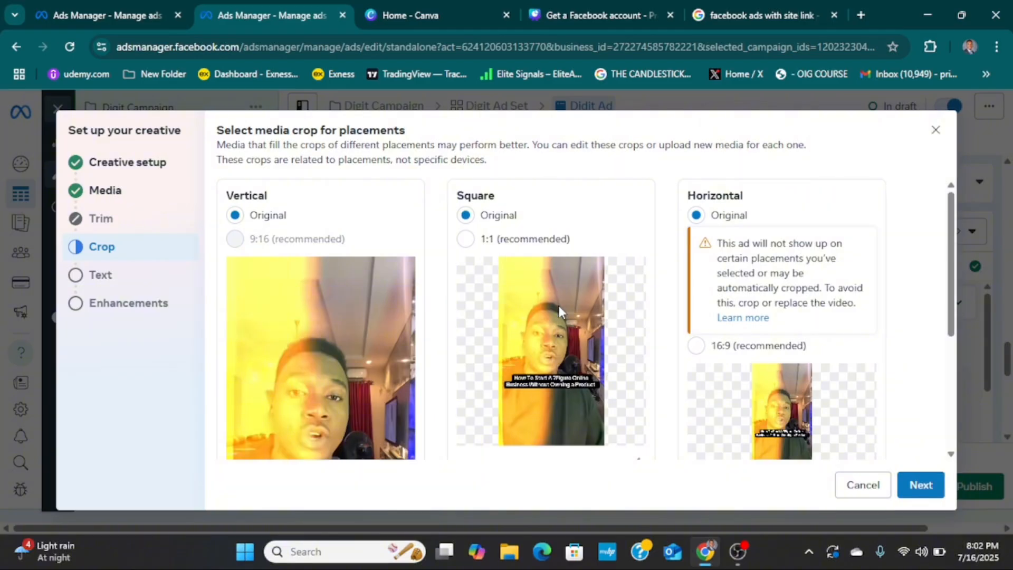
left_click(466, 243)
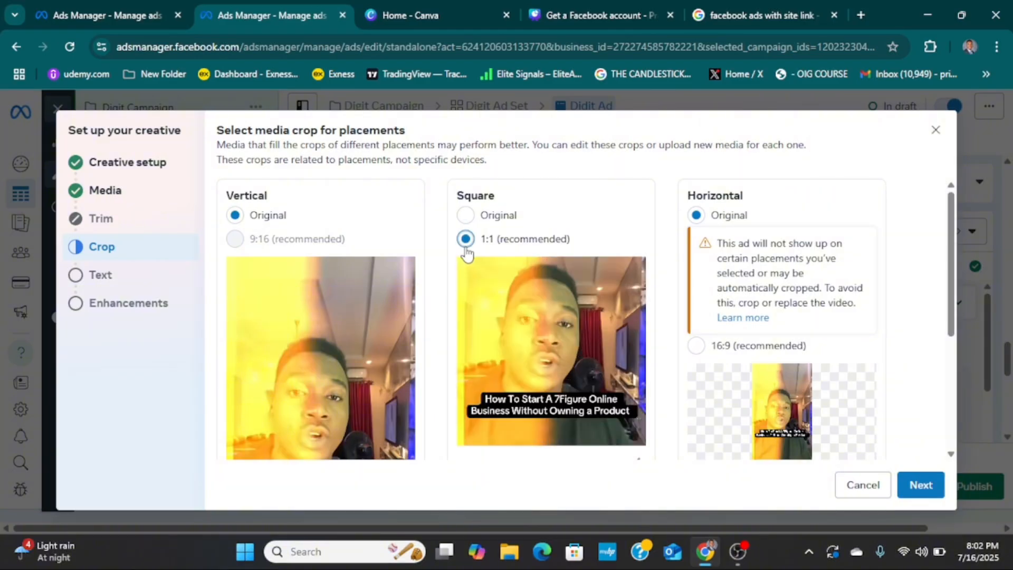
Replace the horizontal placement's media with the account video Ads223.mp4 and return to the crop overview.
scroll(827, 408, "down", 2)
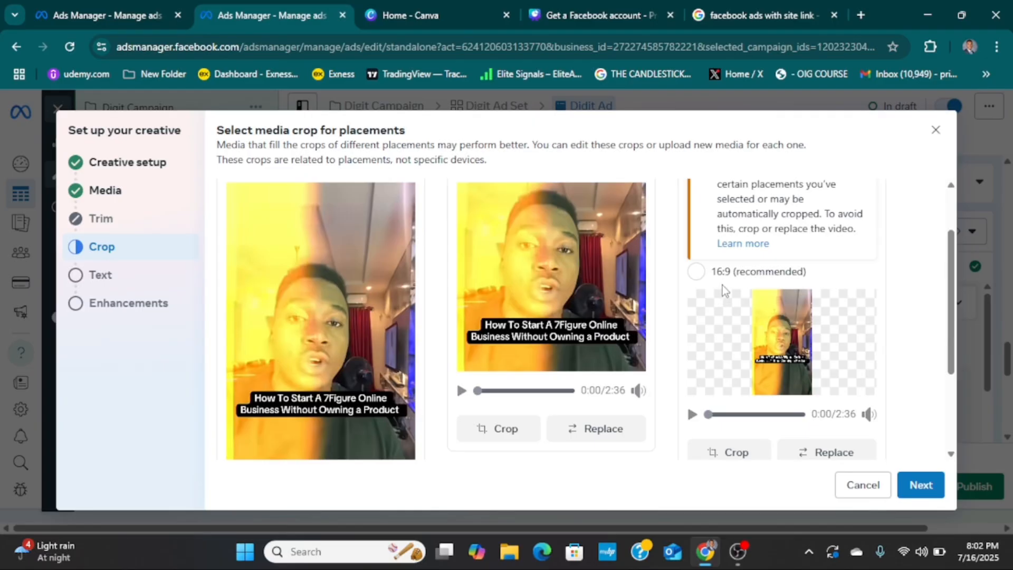
left_click(825, 452)
left_click(416, 328)
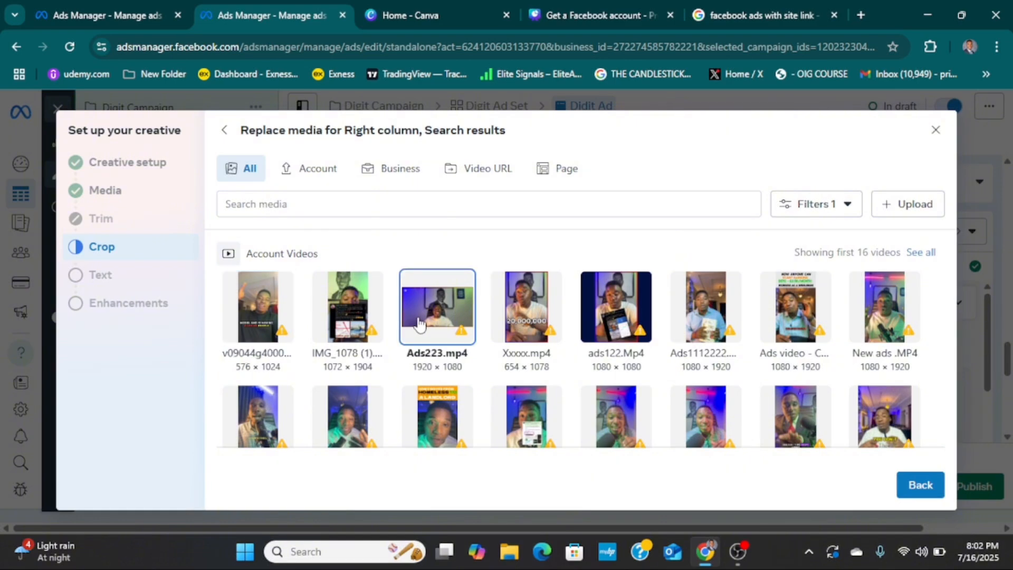
left_click(926, 486)
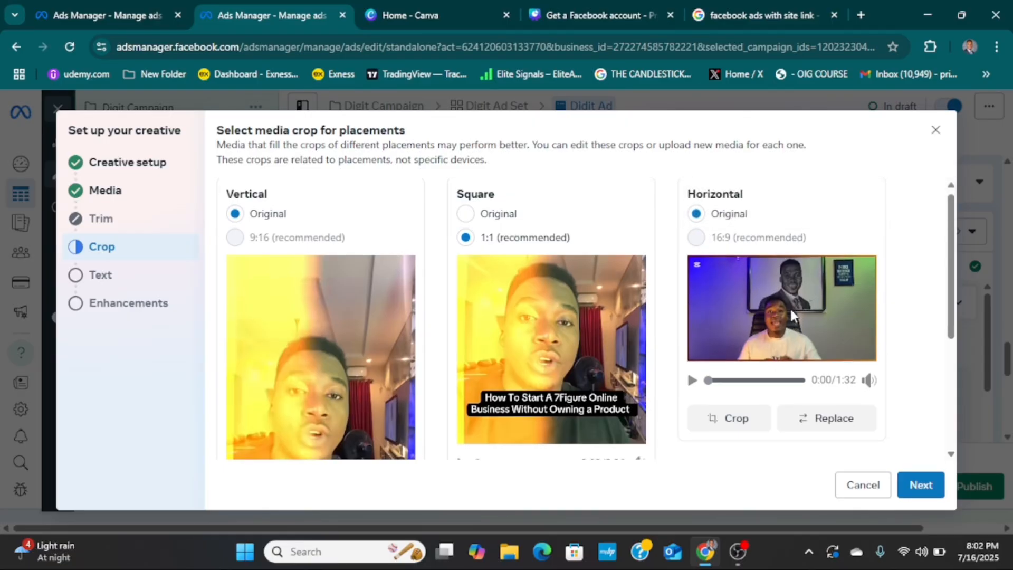
Review the vertical, square and horizontal placement crops and continue to the ad text.
scroll(555, 280, "down", 2)
scroll(561, 366, "up", 2)
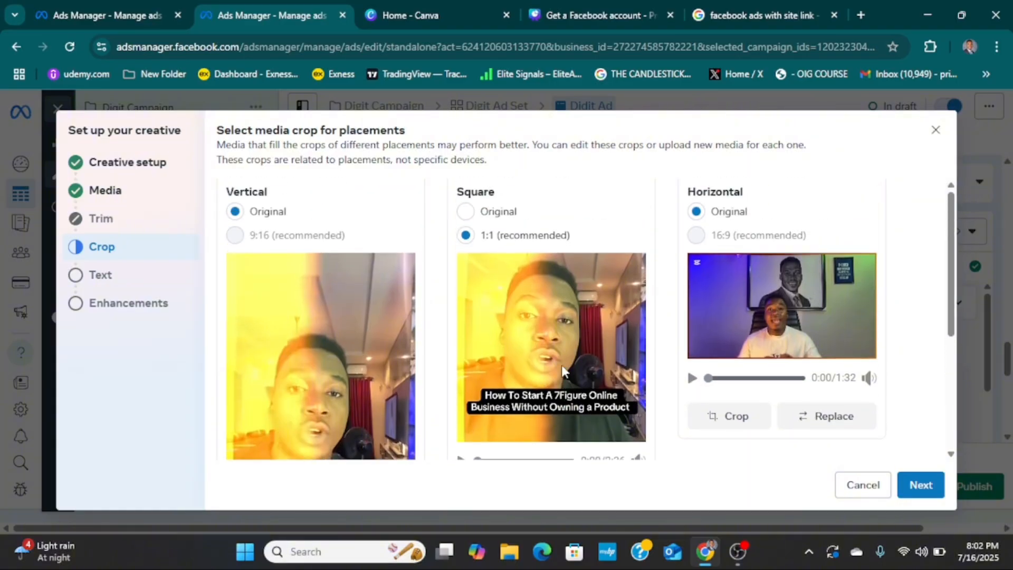
scroll(475, 362, "down", 2)
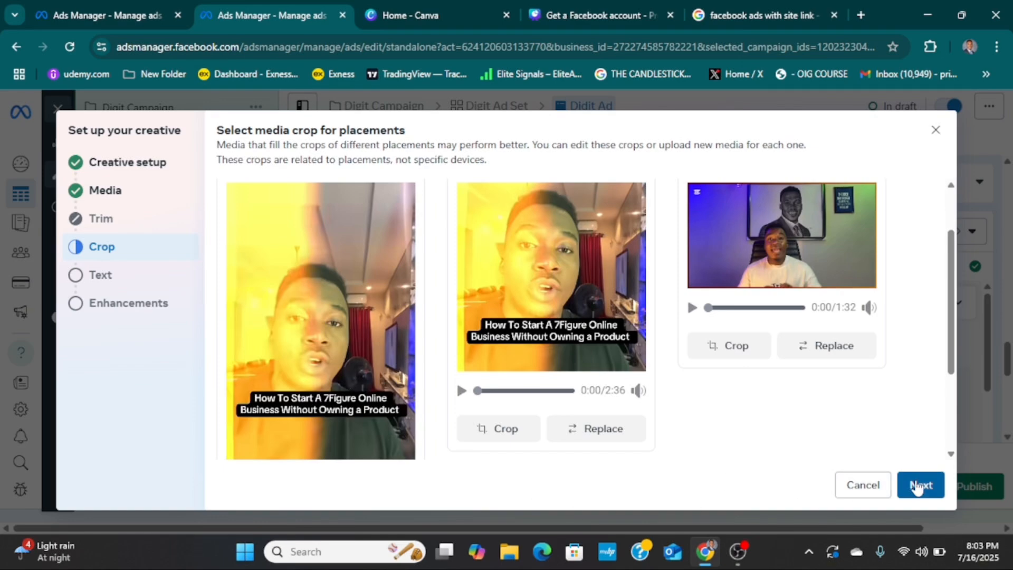
scroll(462, 328, "up", 2)
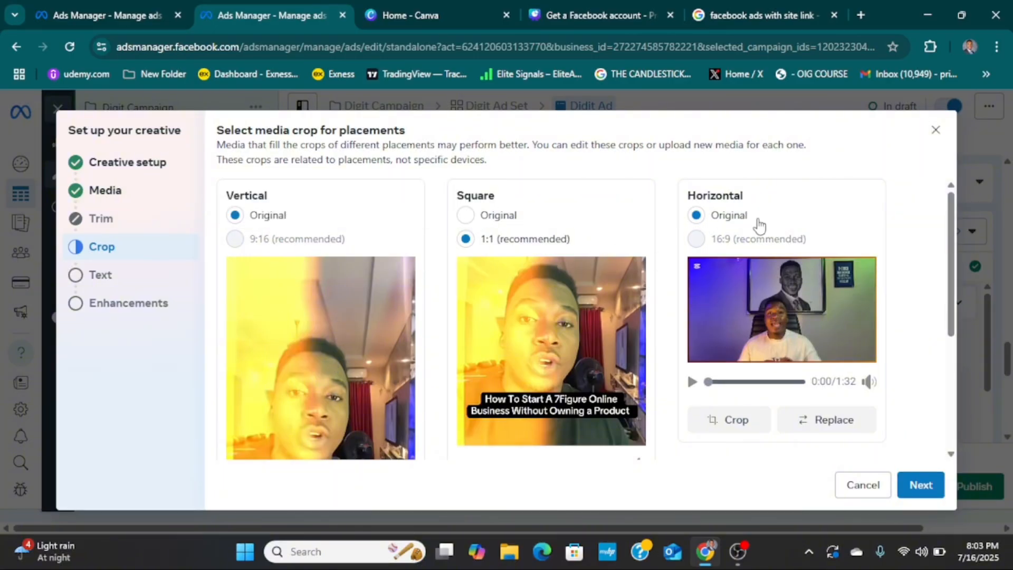
scroll(823, 322, "down", 4)
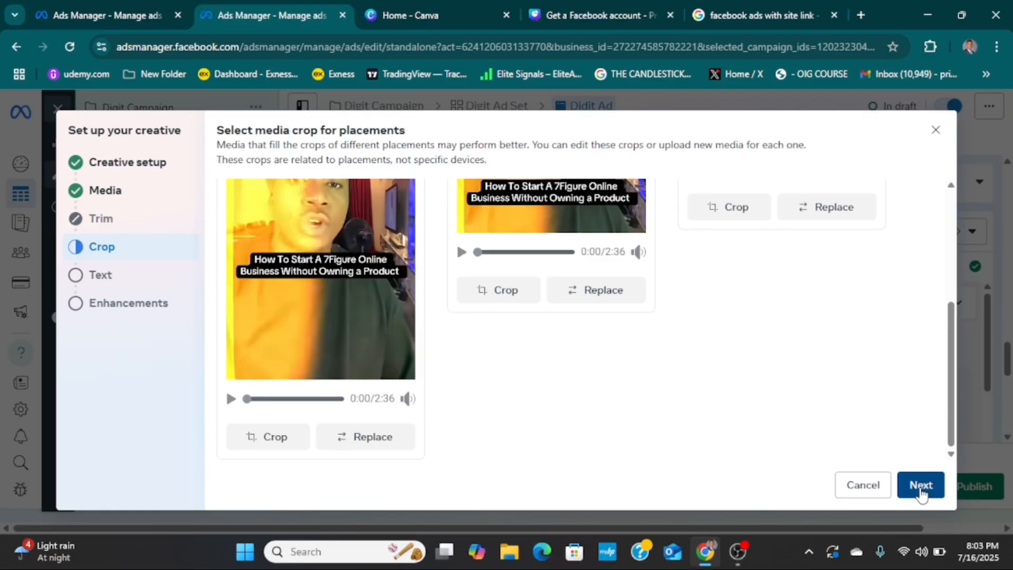
left_click(921, 495)
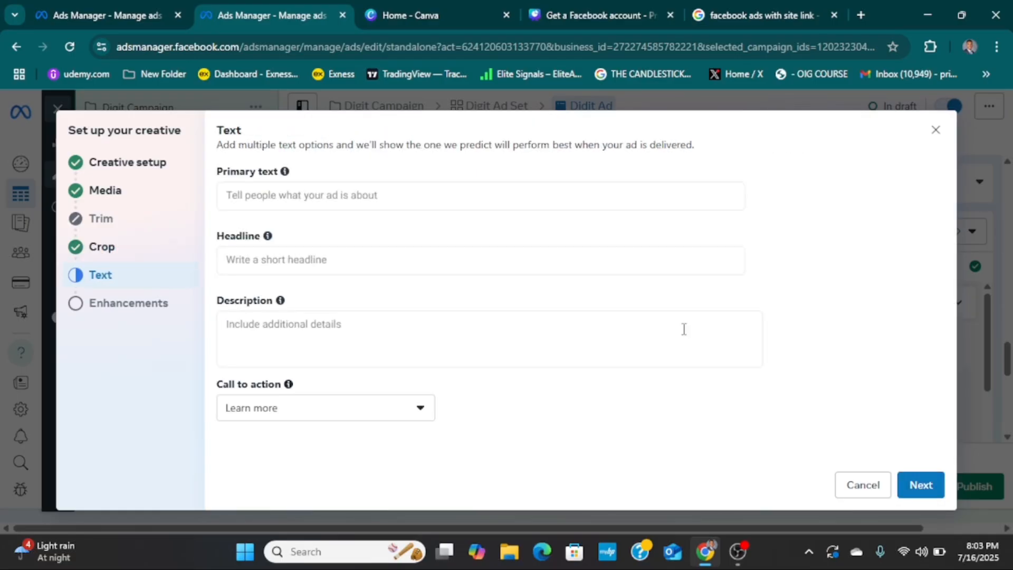
Look over the ad's primary text, headline, description and call-to-action fields without entering any text.
left_click(296, 199)
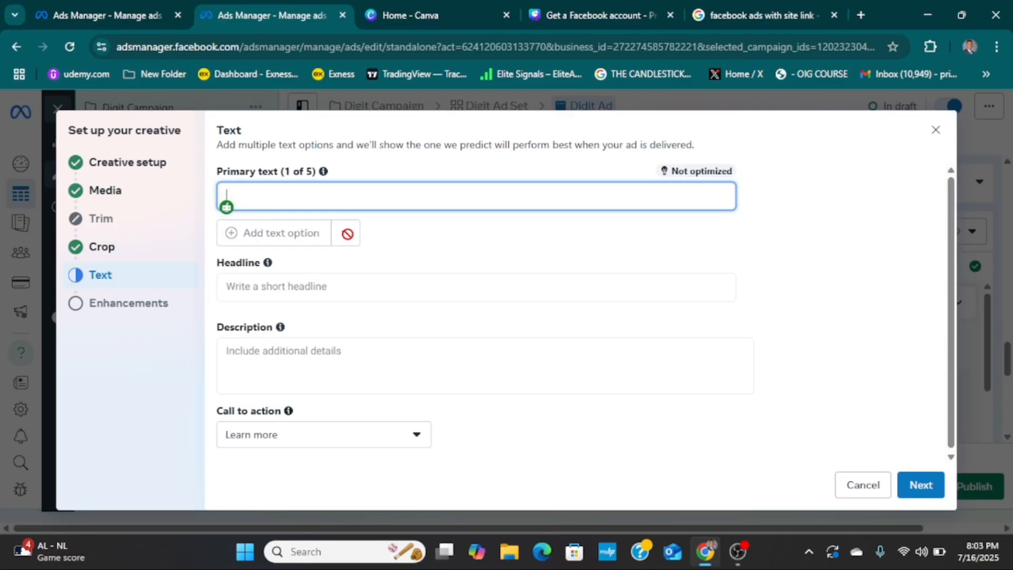
left_click(343, 235)
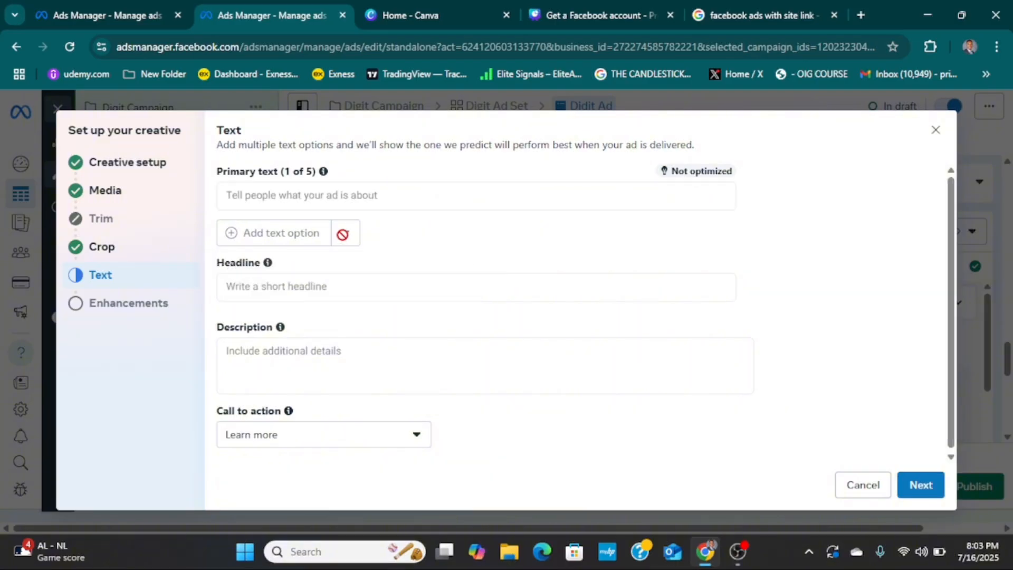
left_click(301, 193)
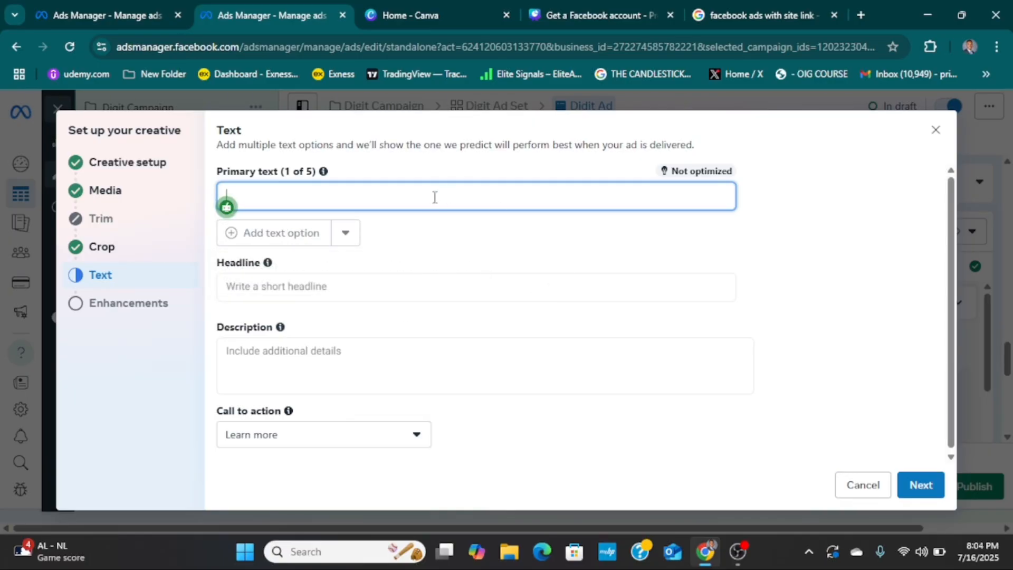
left_click(233, 284)
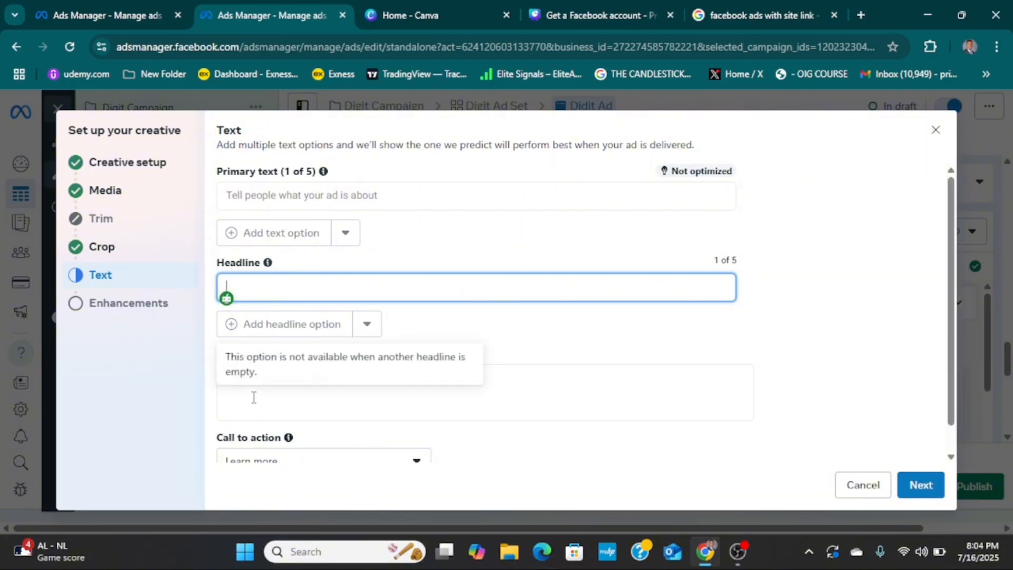
left_click(363, 408)
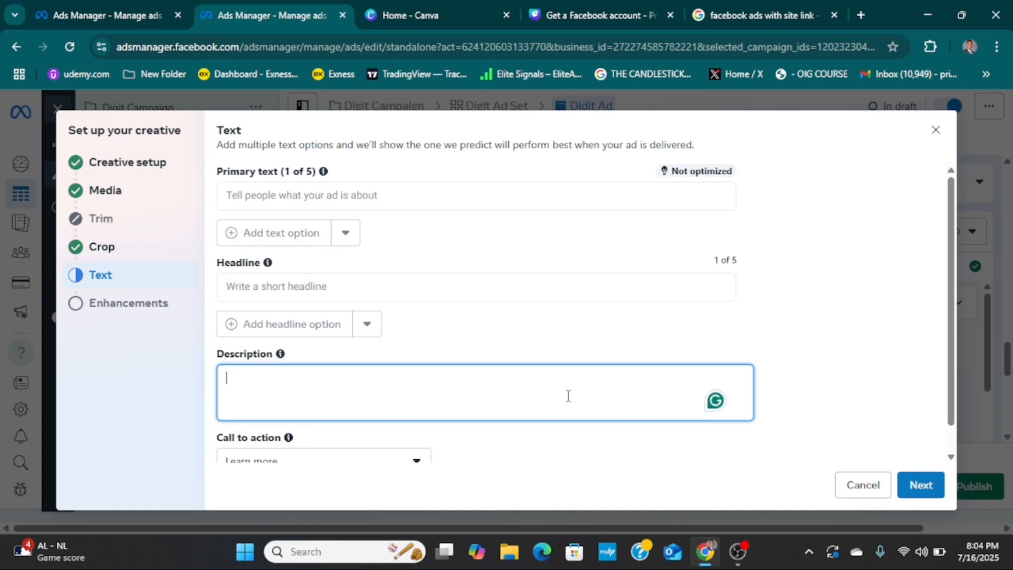
scroll(559, 395, "down", 1)
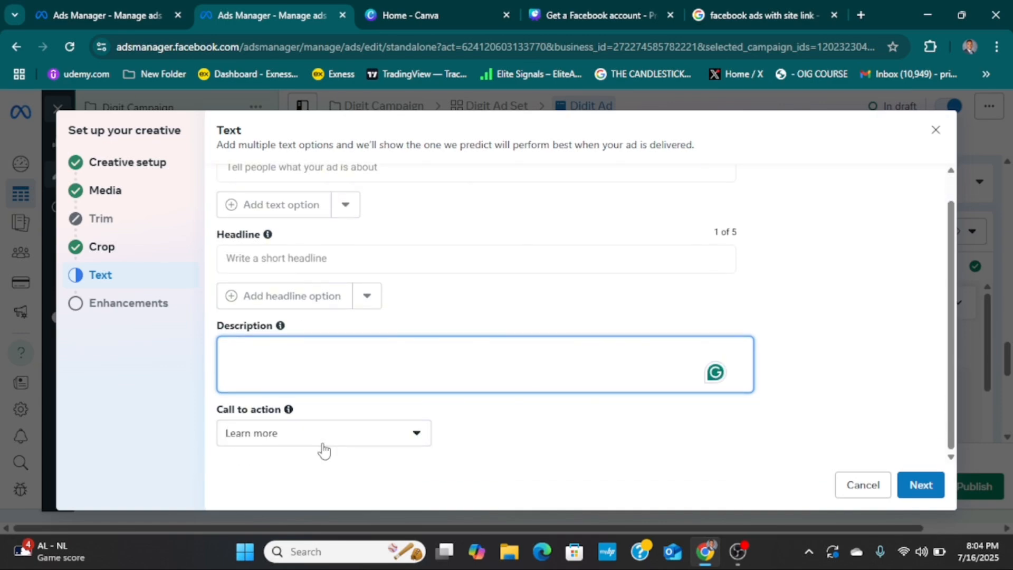
Continue to the Advantage+ creative enhancements, accept the default selection and finish the creative setup.
left_click(924, 492)
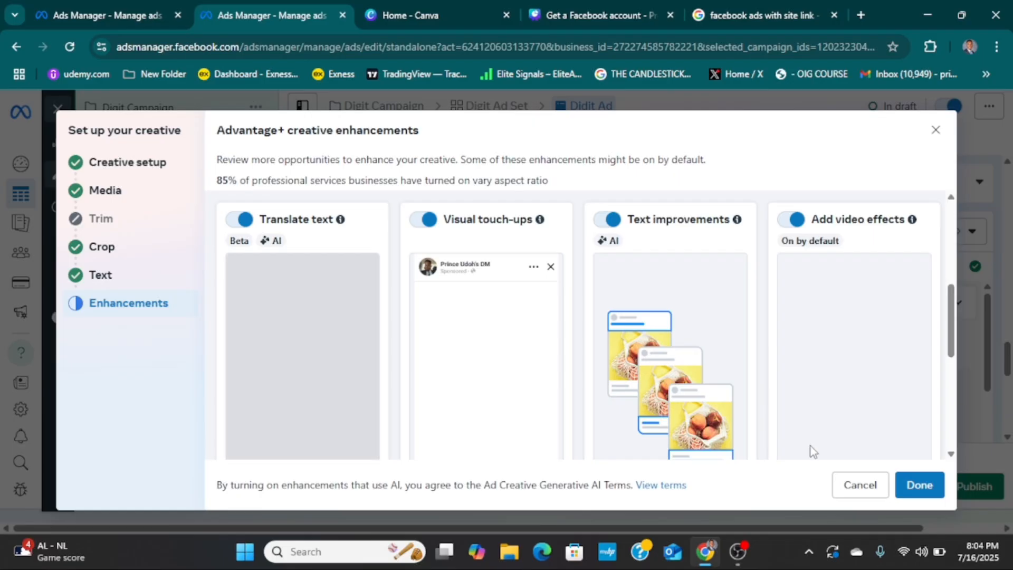
scroll(813, 451, "down", 5)
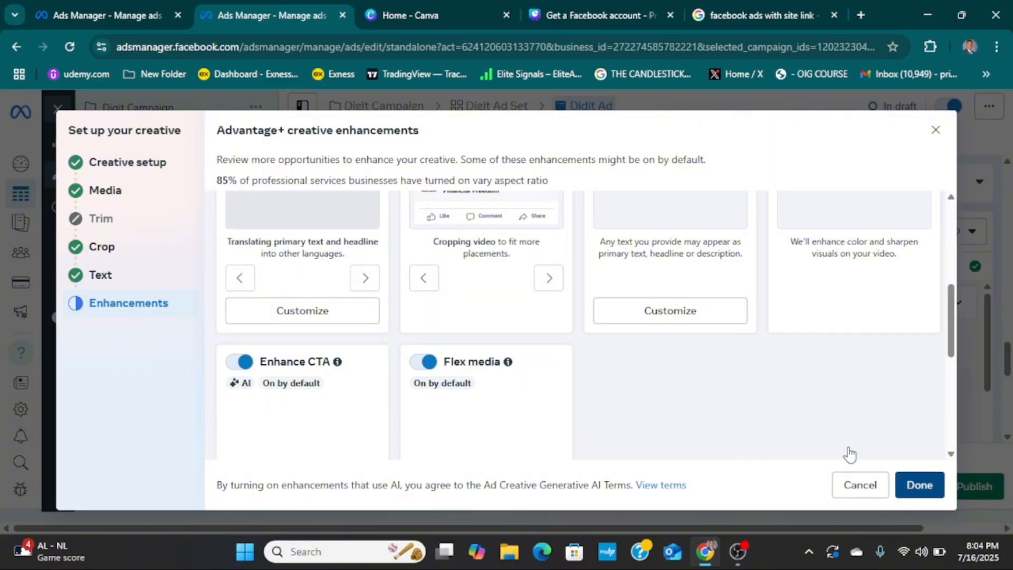
left_click(918, 488)
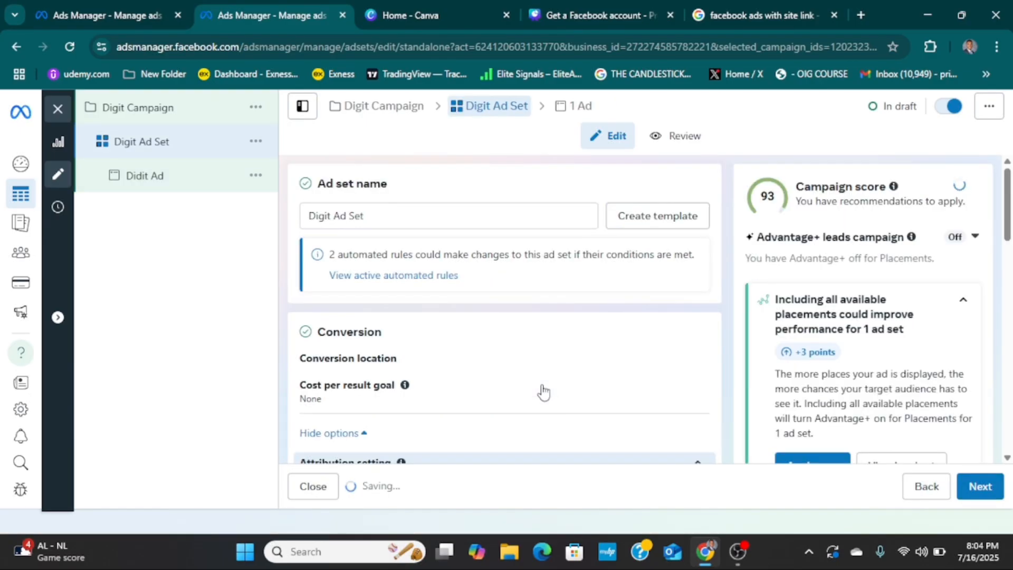
Look over the conversion and attribution settings of Digit Ad Set and go back to editing Didit Ad.
scroll(616, 368, "down", 4)
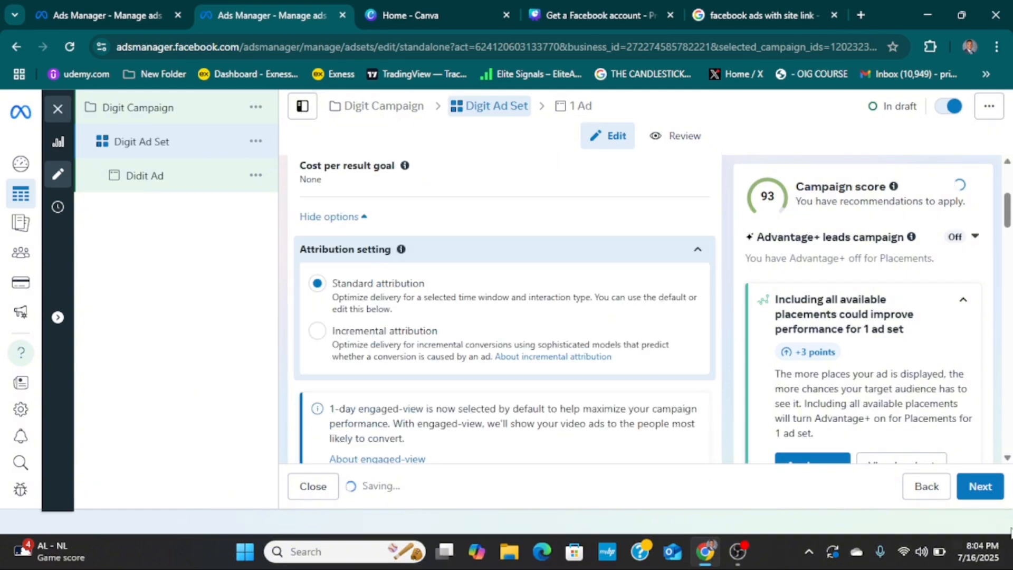
scroll(633, 343, "up", 5)
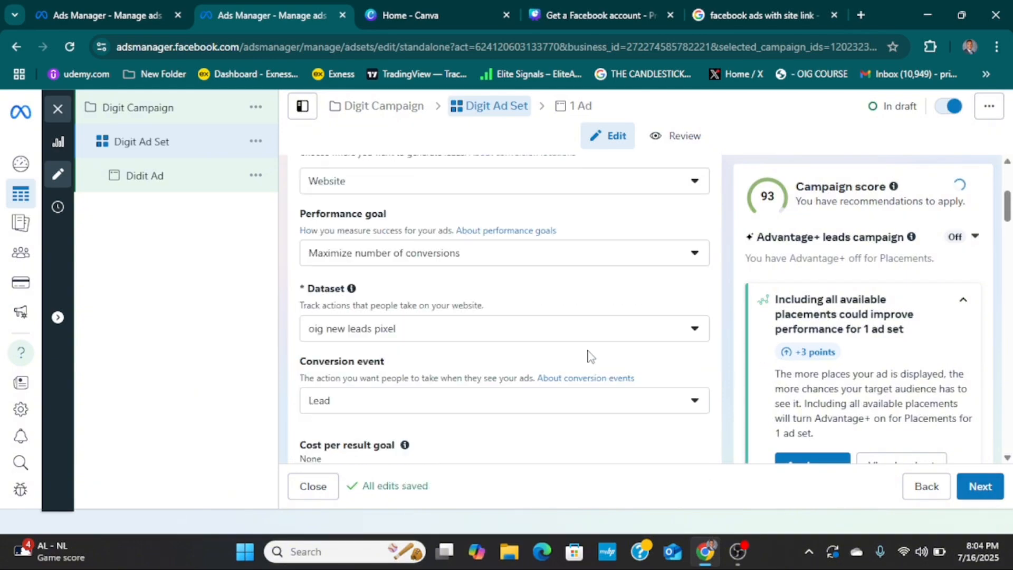
left_click(561, 113)
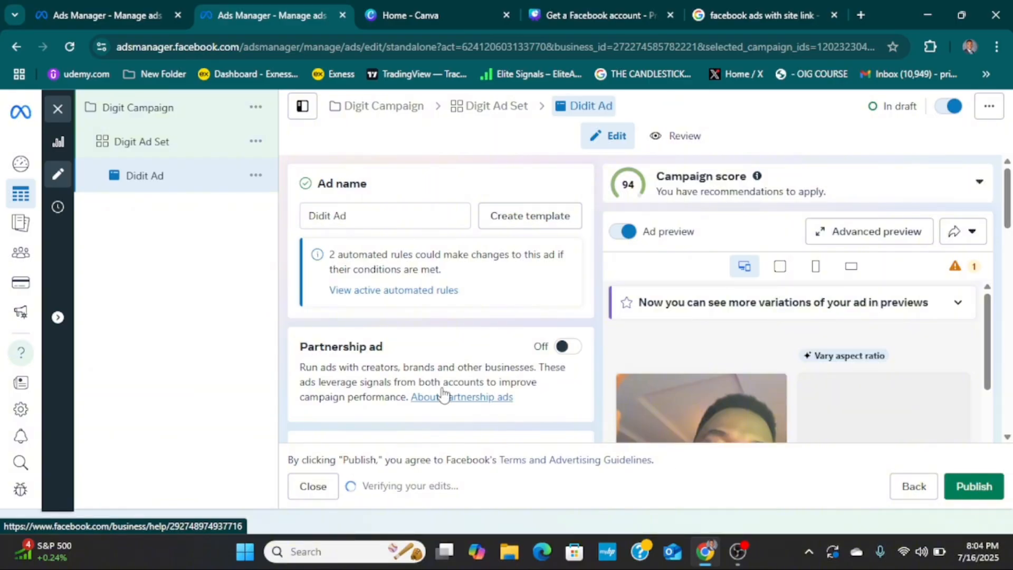
Check the ad's Facebook Page and Instagram identity and examine the Facebook Feed previews, including the vary aspect ratio version.
scroll(897, 330, "down", 4)
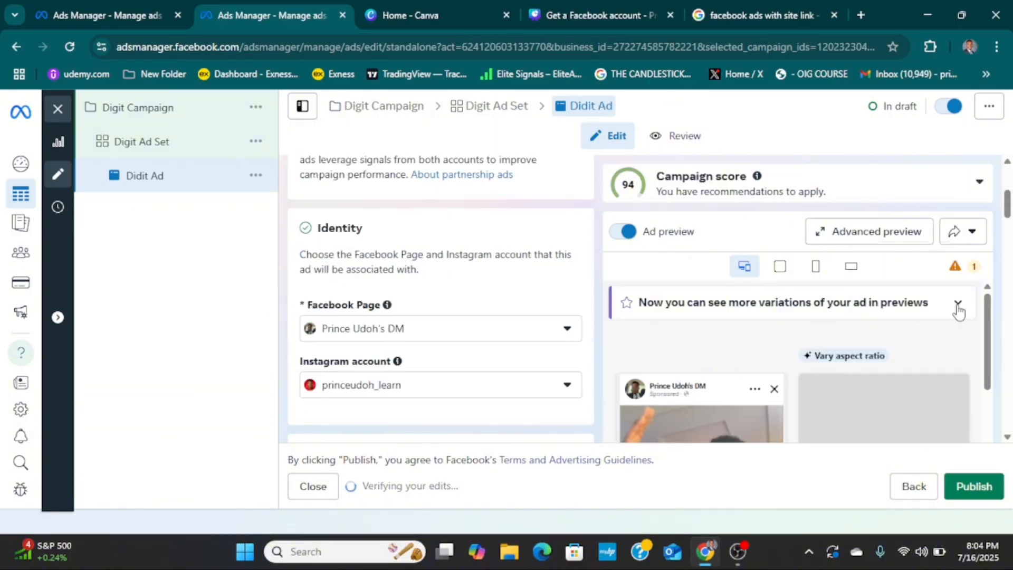
scroll(948, 310, "down", 1)
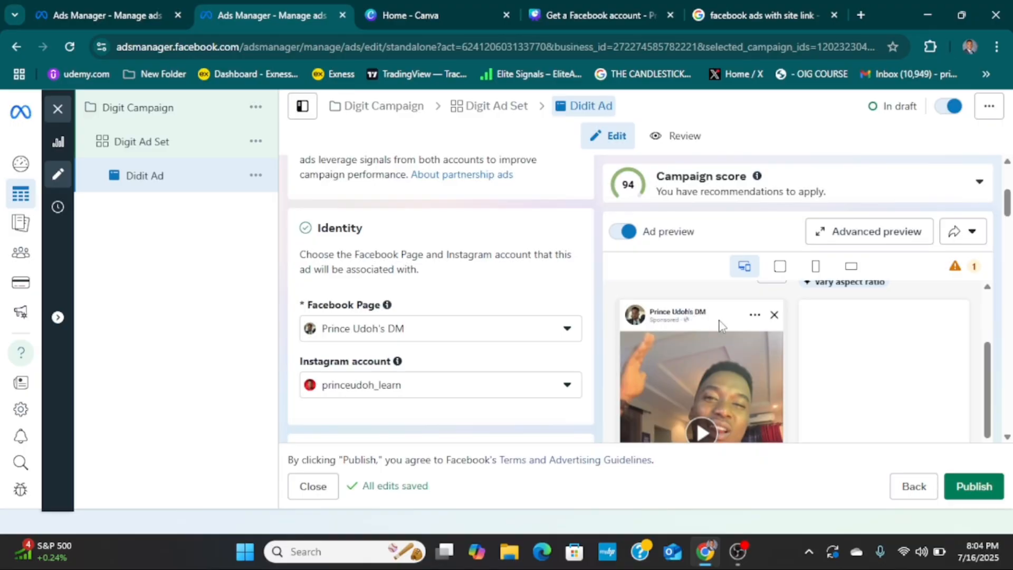
scroll(723, 327, "down", 1)
scroll(723, 332, "down", 1)
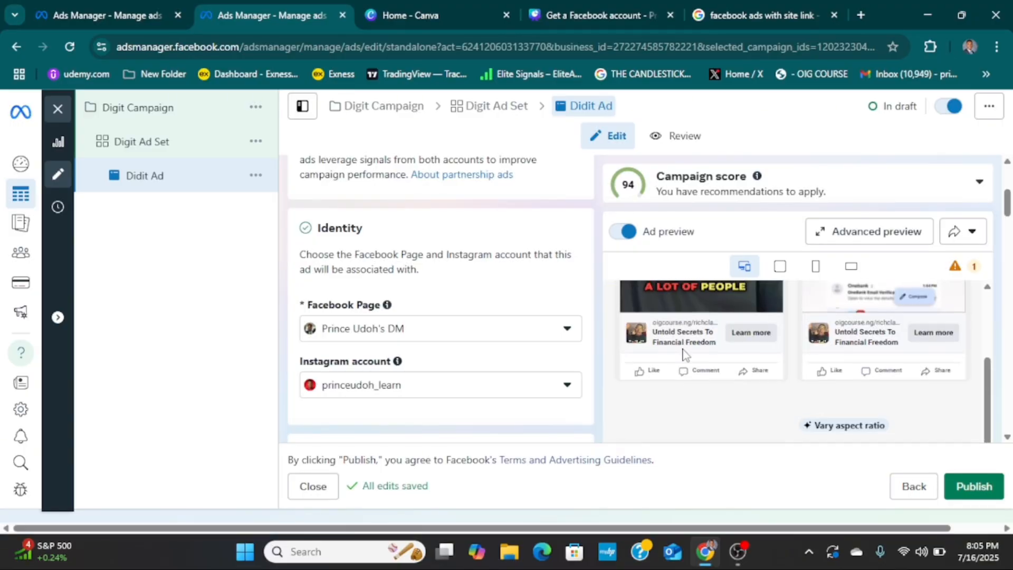
scroll(695, 359, "down", 2)
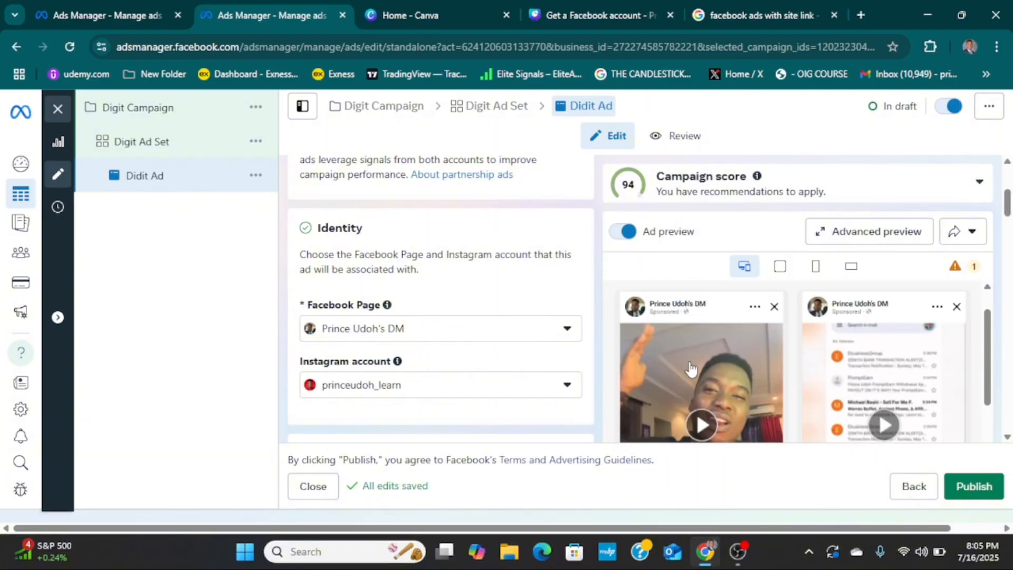
scroll(710, 374, "down", 1)
scroll(684, 370, "up", 2)
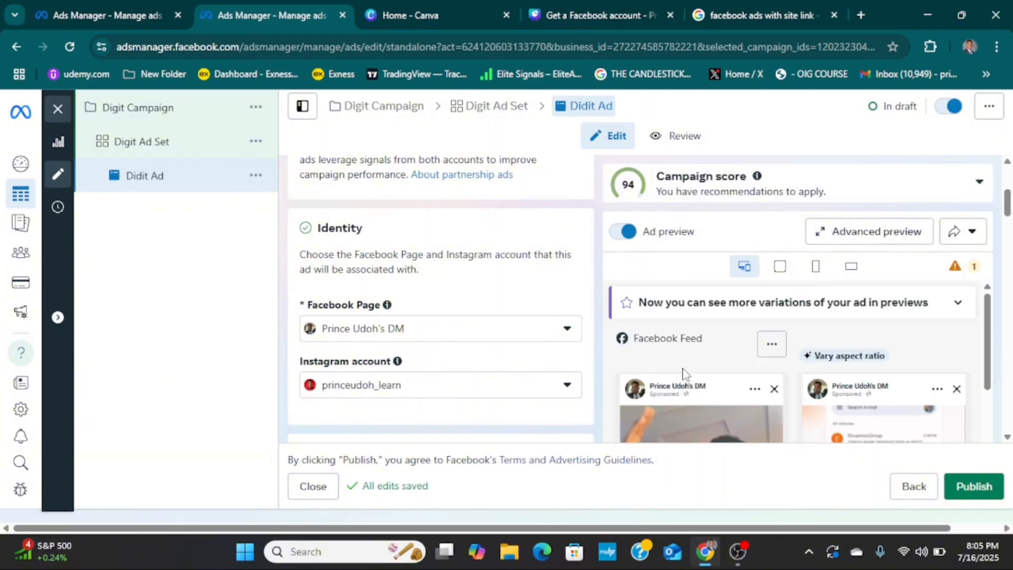
scroll(696, 406, "down", 4)
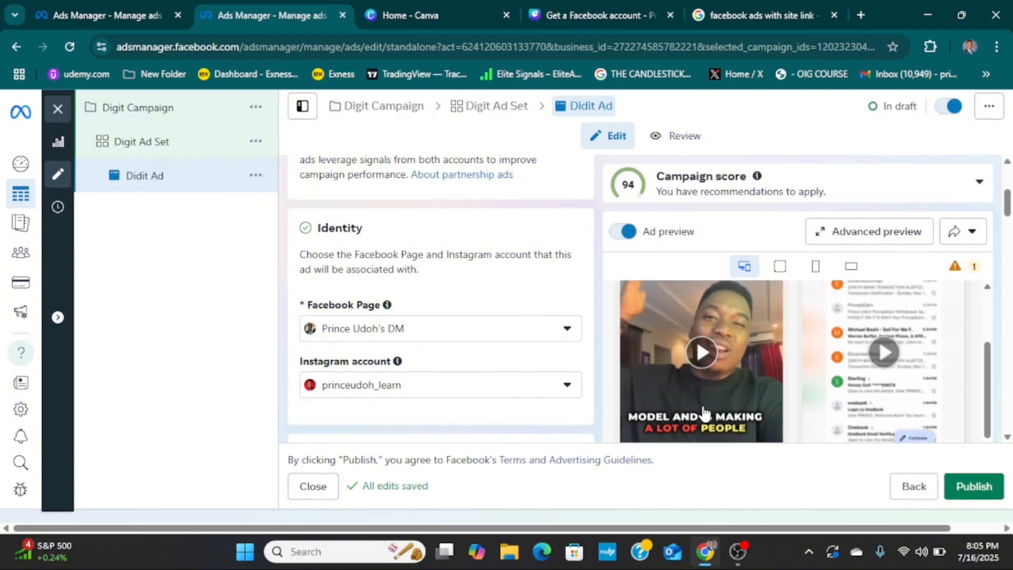